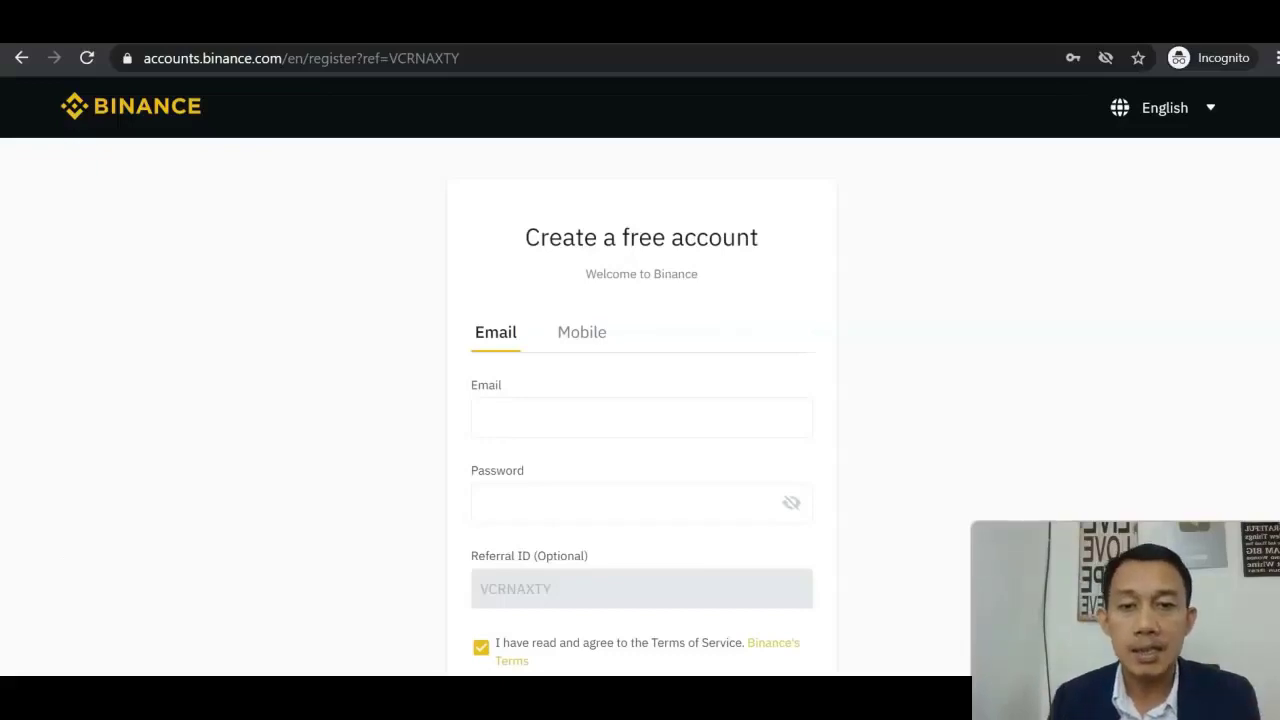
Enter the user's e-mail address in lowercase into the sign-up Email field, then move to Password
click(648, 415)
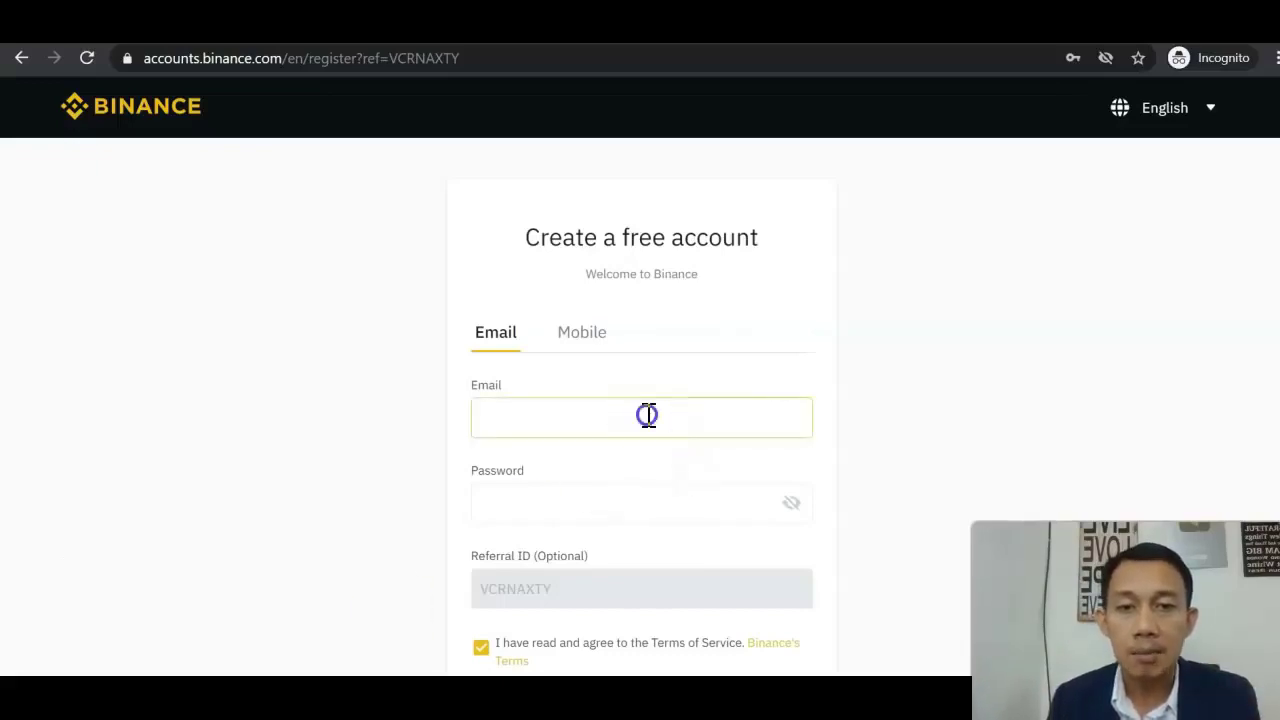
click(954, 380)
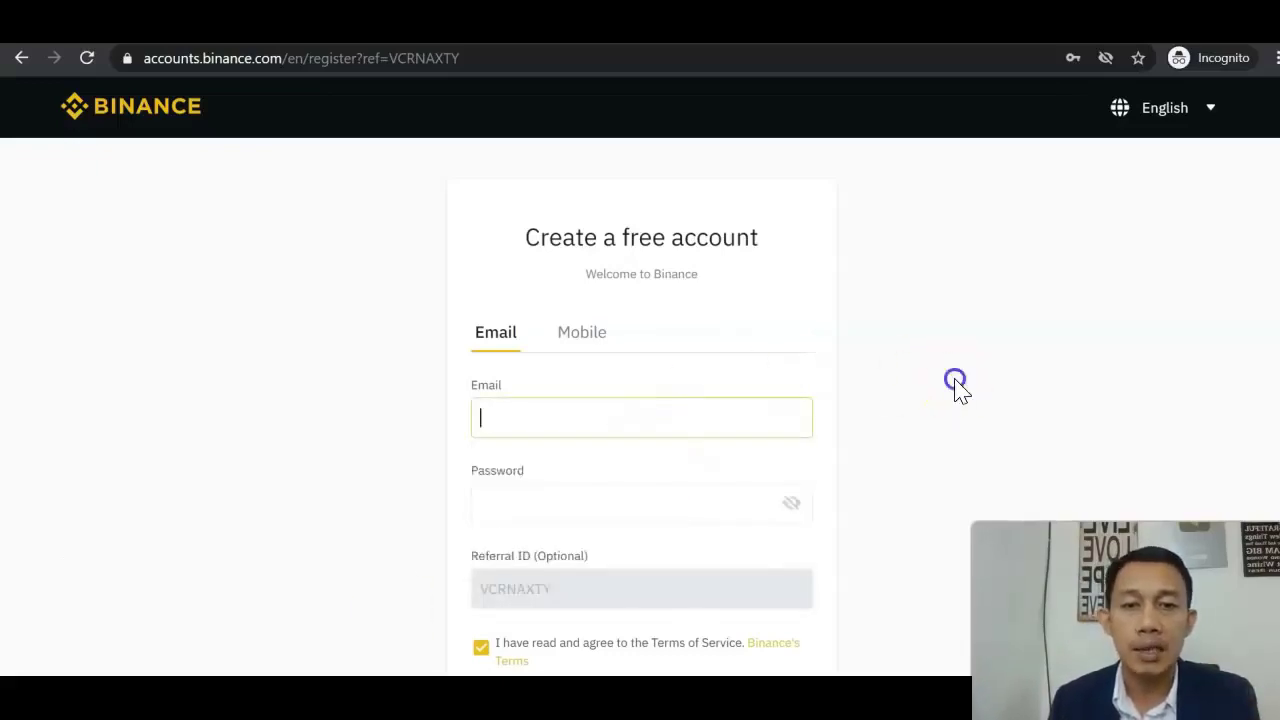
click(708, 430)
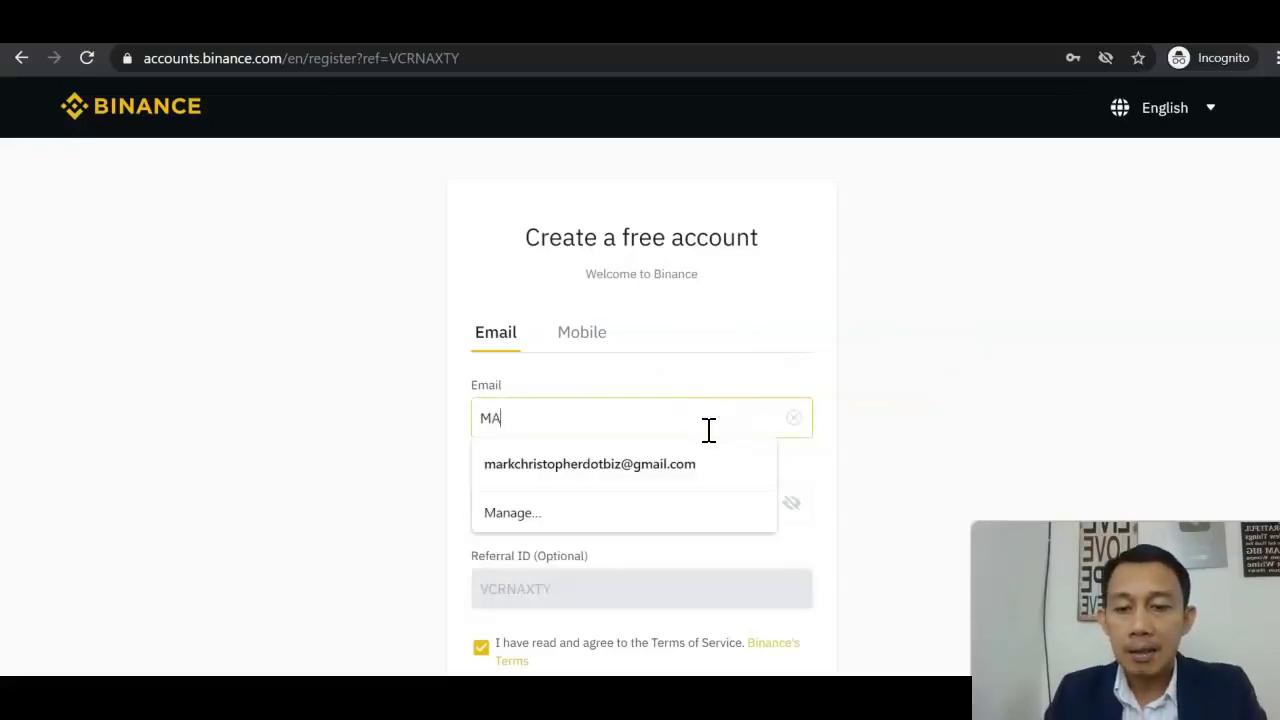
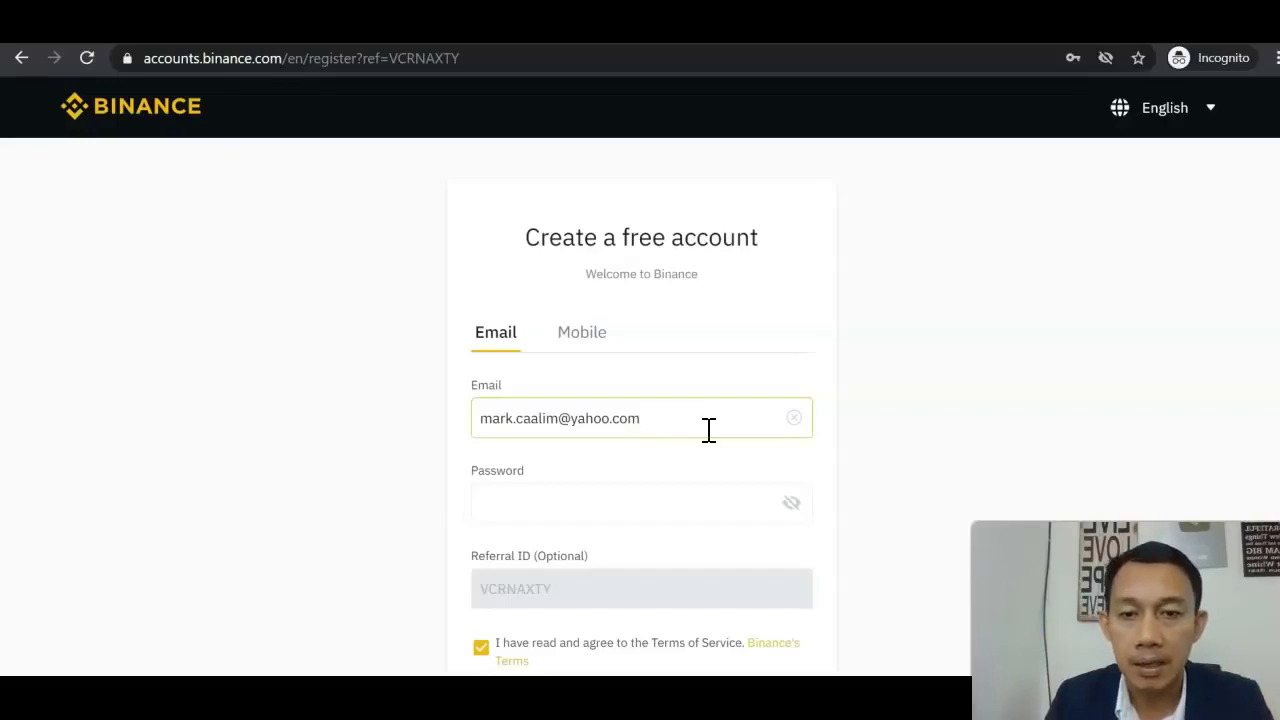
click(674, 508)
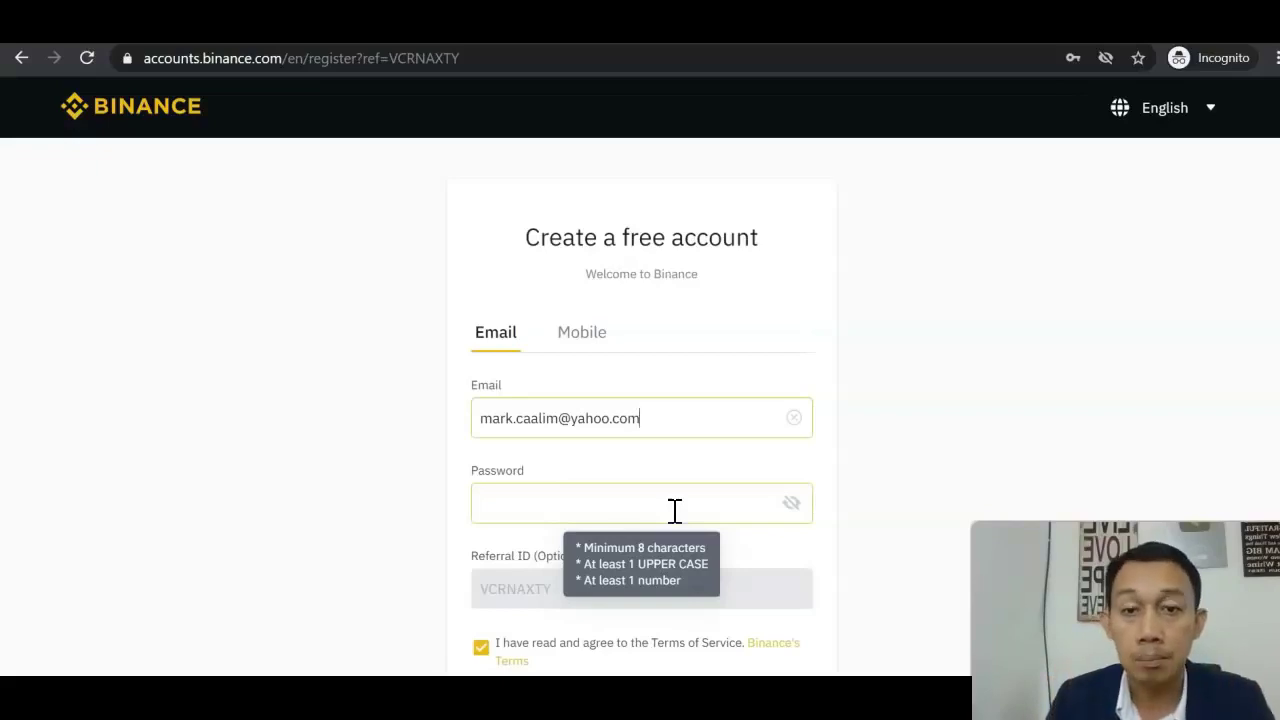
Scroll down the sign-up registration form
scroll(705, 515, down, 2)
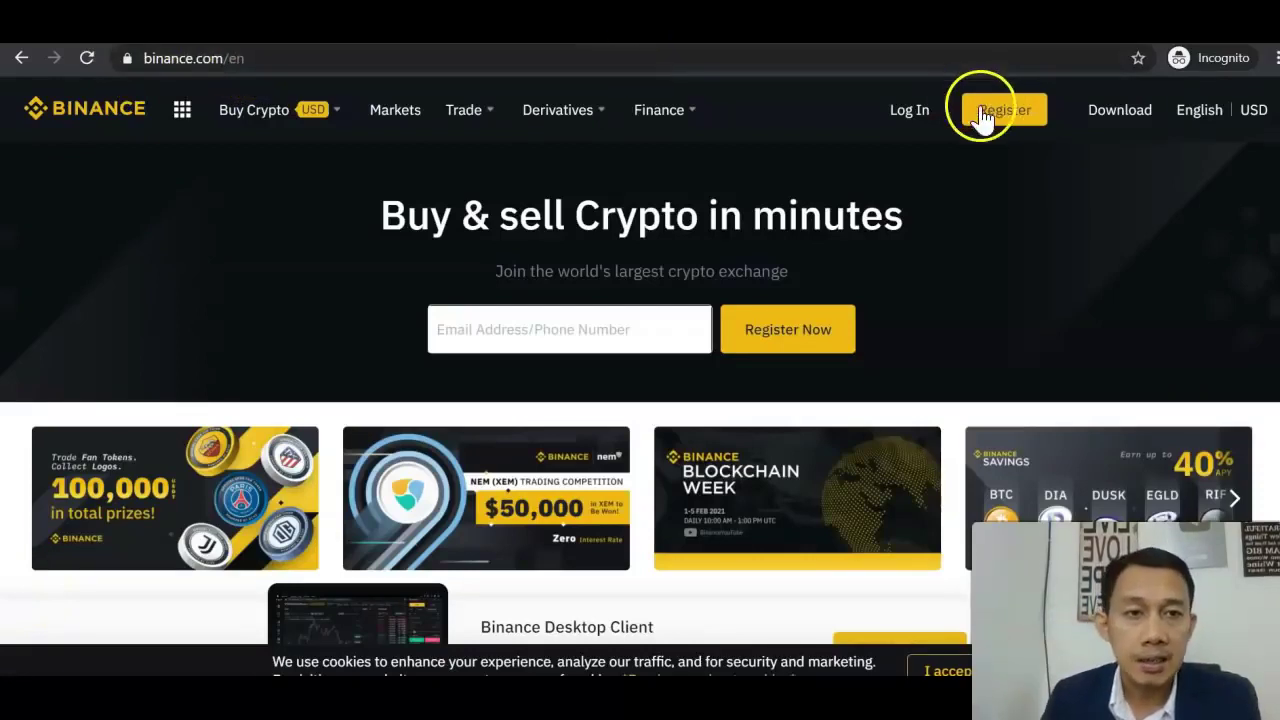
Fill the Log In form with the saved autofill credentials and submit it
click(909, 112)
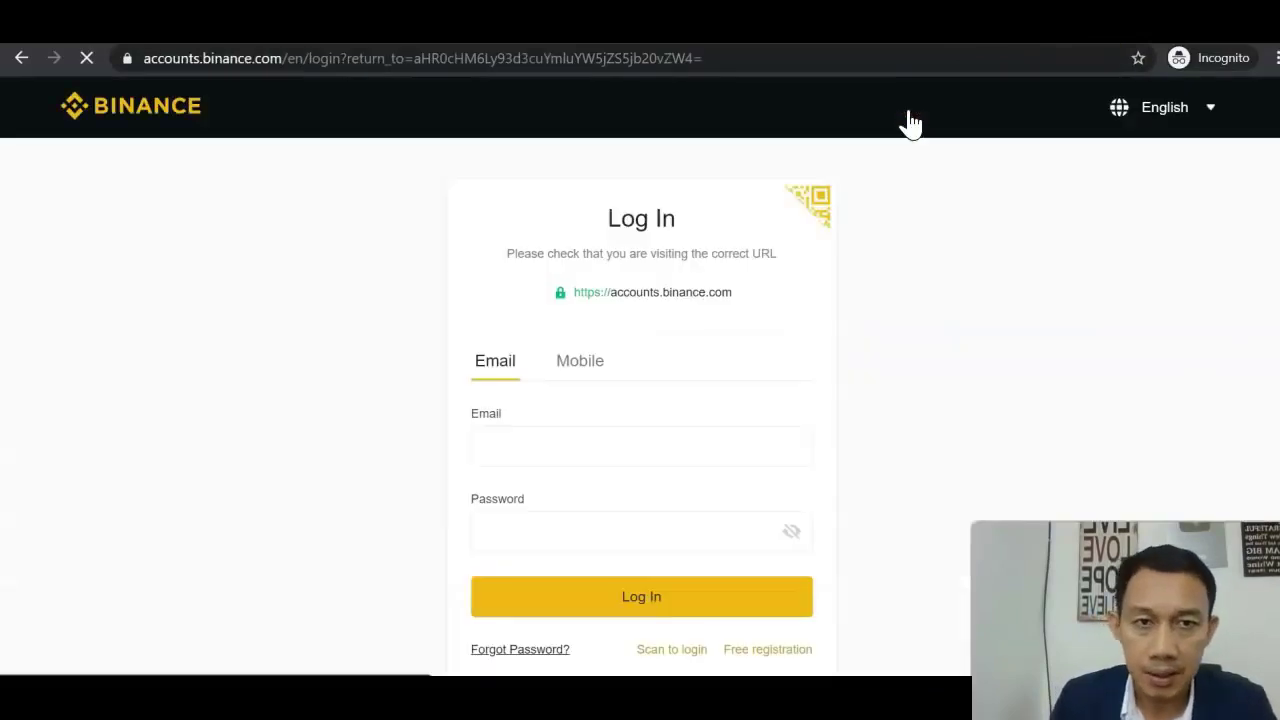
click(755, 300)
click(640, 436)
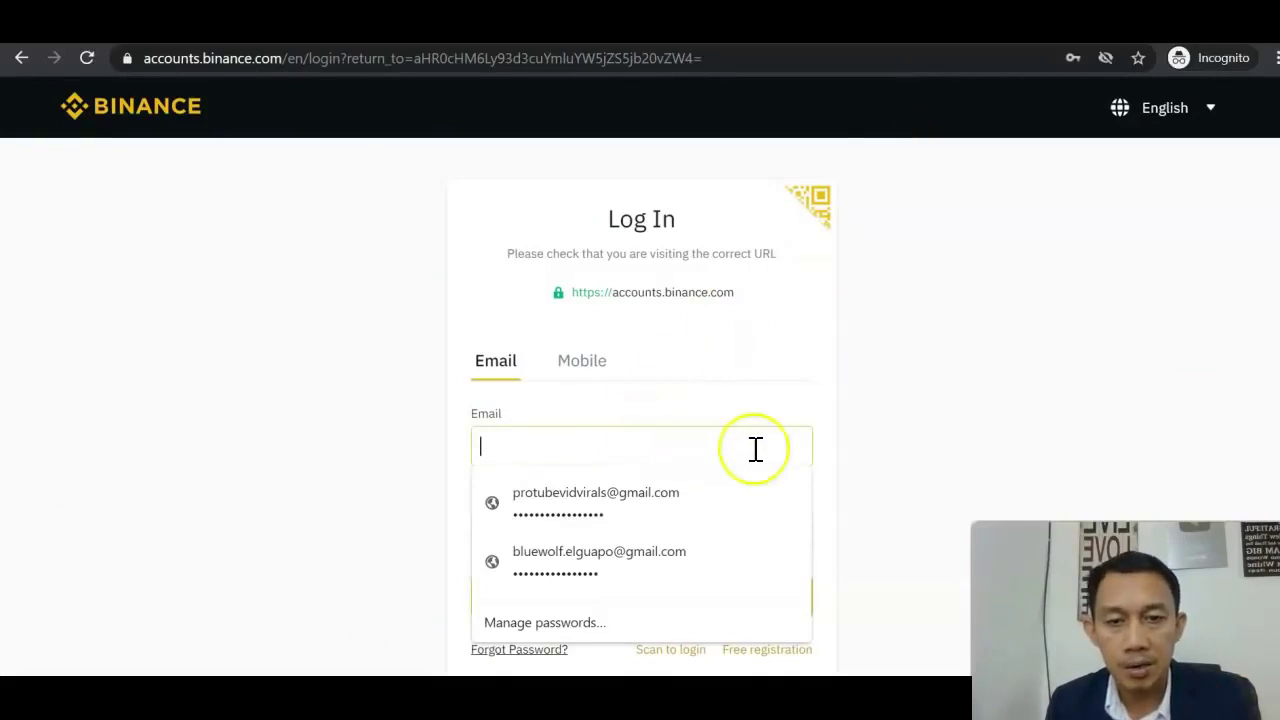
click(879, 432)
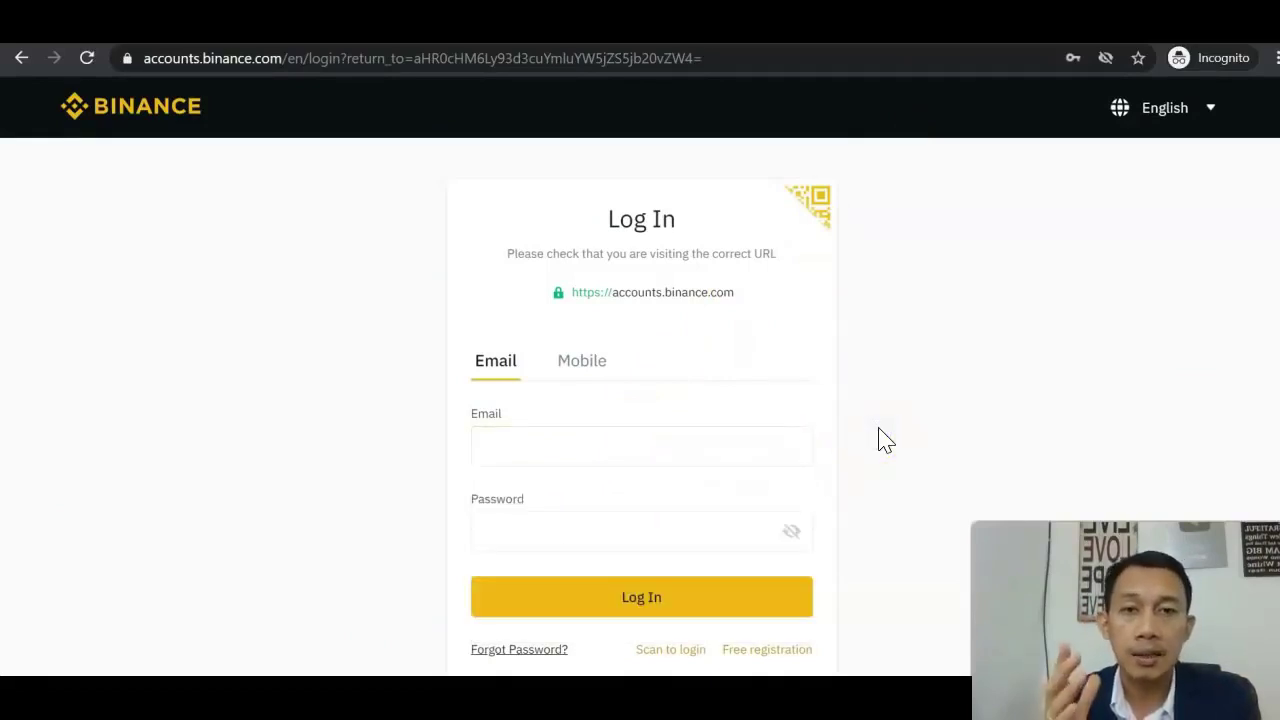
click(646, 451)
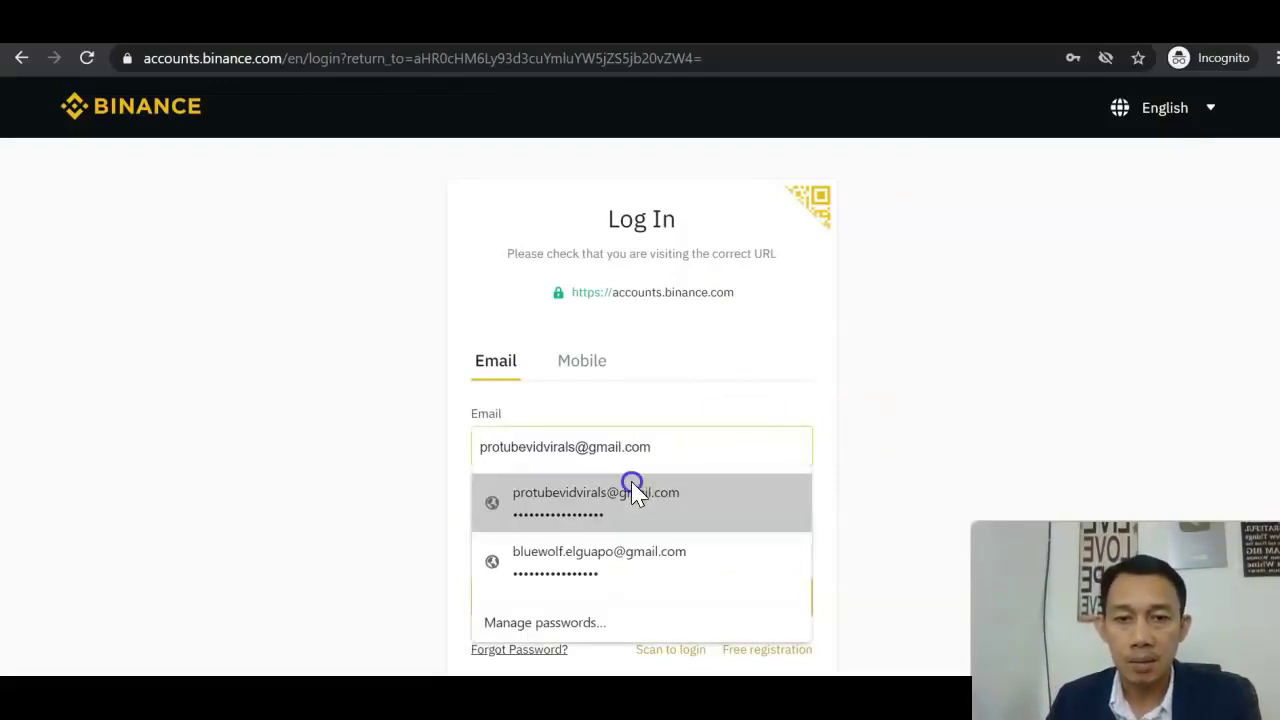
click(633, 489)
click(624, 597)
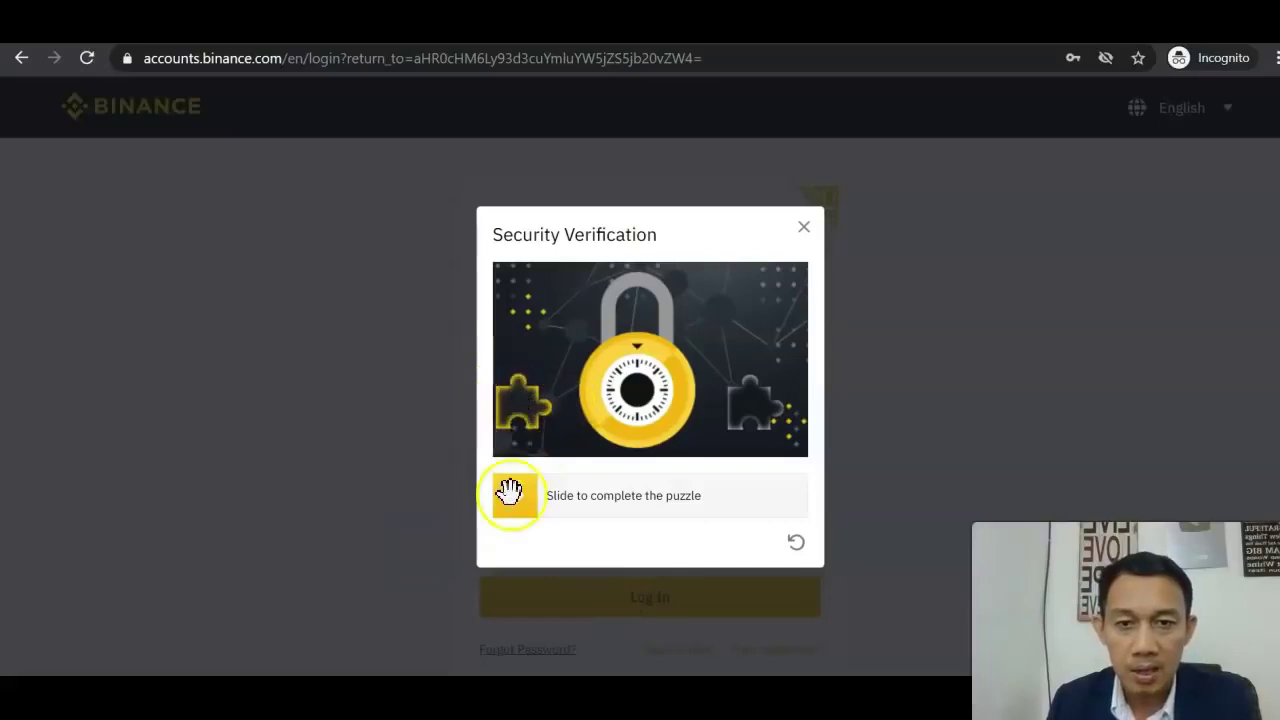
Slide the puzzle piece into its slot and finish logging in
drag(541, 510, 754, 504)
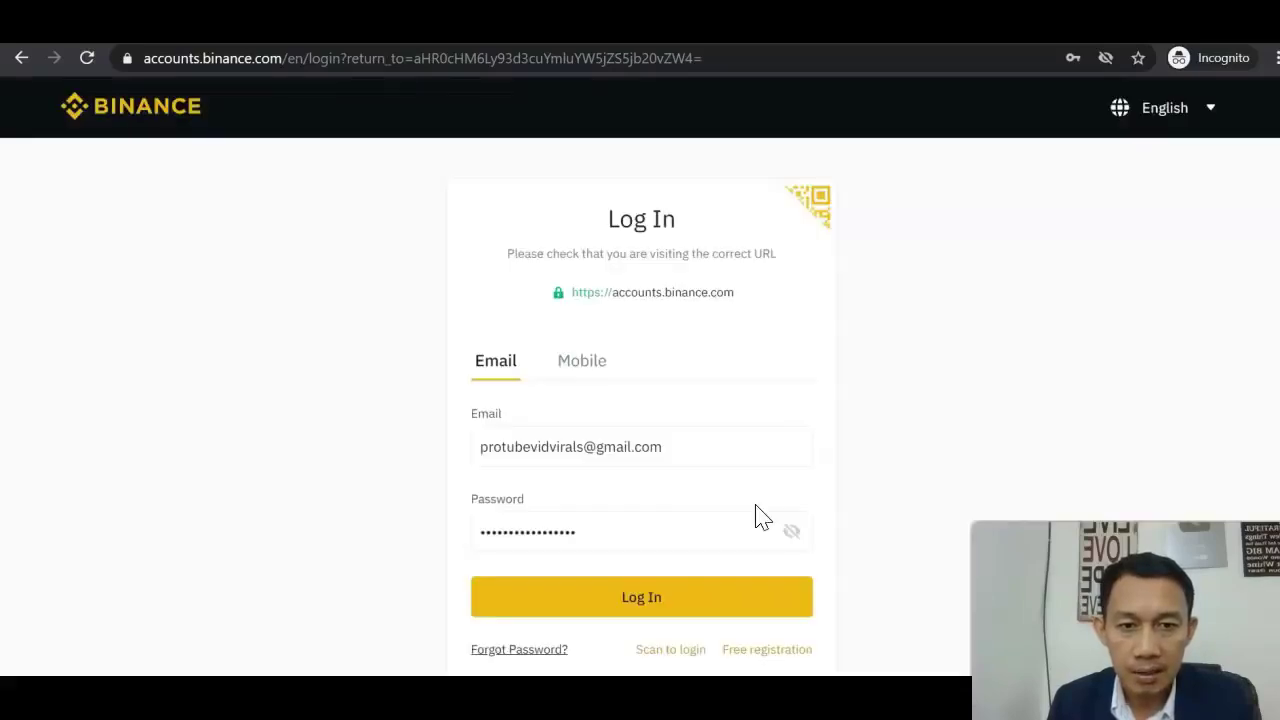
click(666, 600)
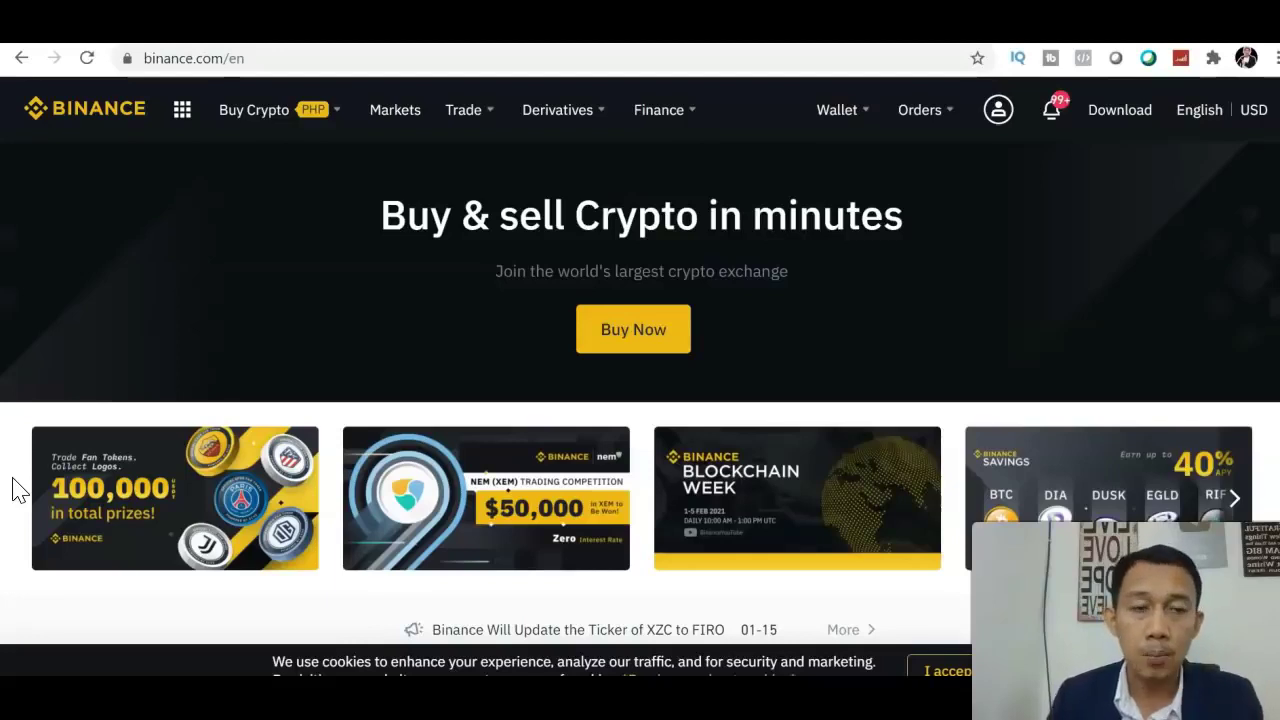
Choose Security from the account menu in the header
mouse_move(996, 118)
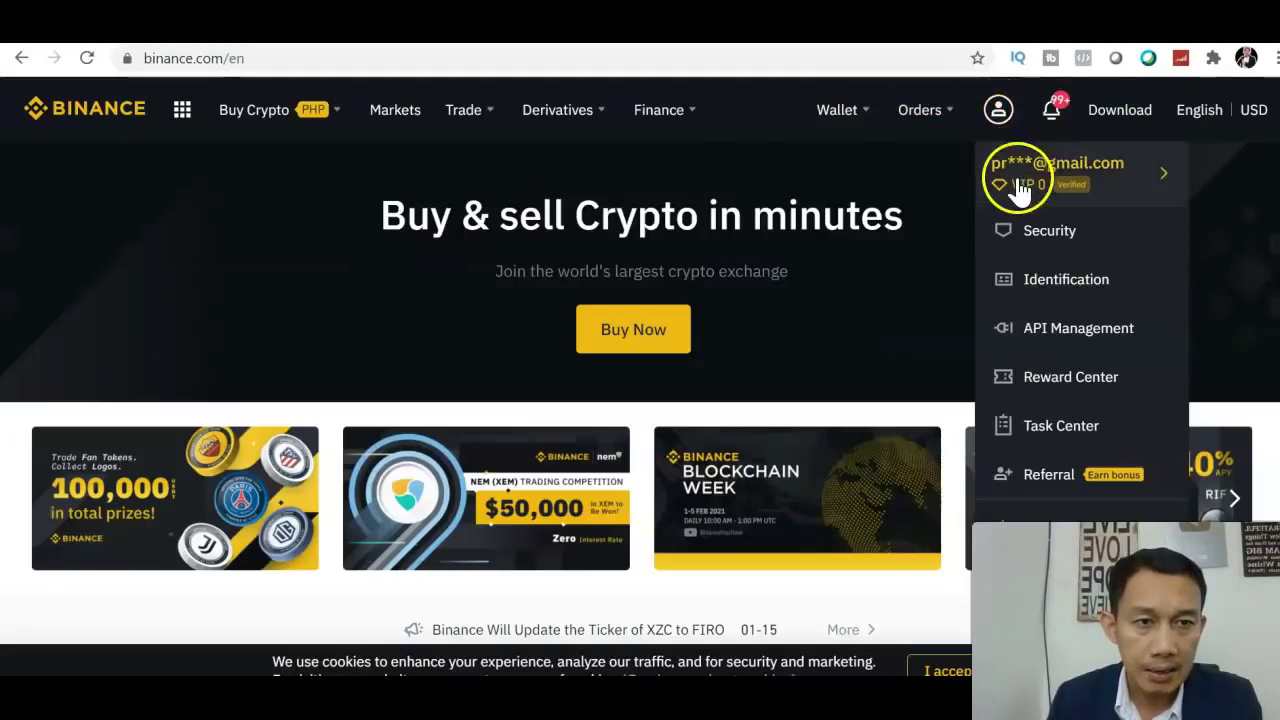
click(1045, 240)
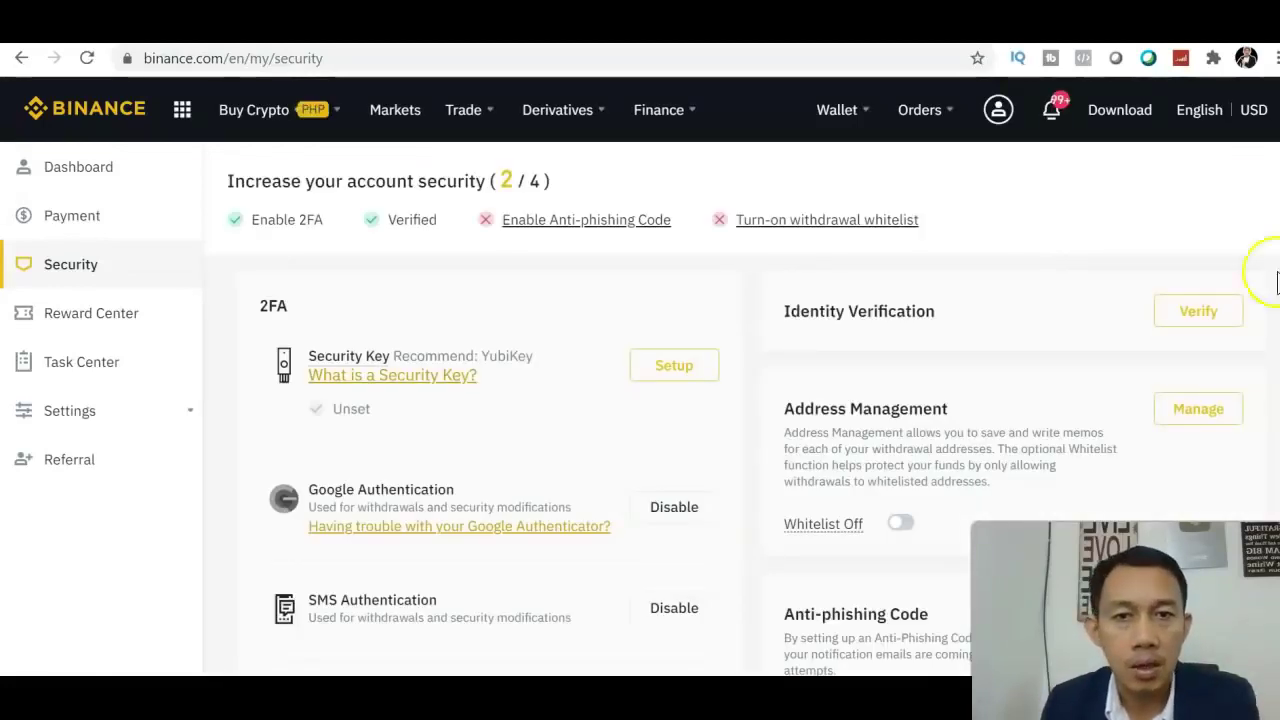
Scroll down and back up the Security page
scroll(640, 400, down, 1)
scroll(640, 400, up, 1)
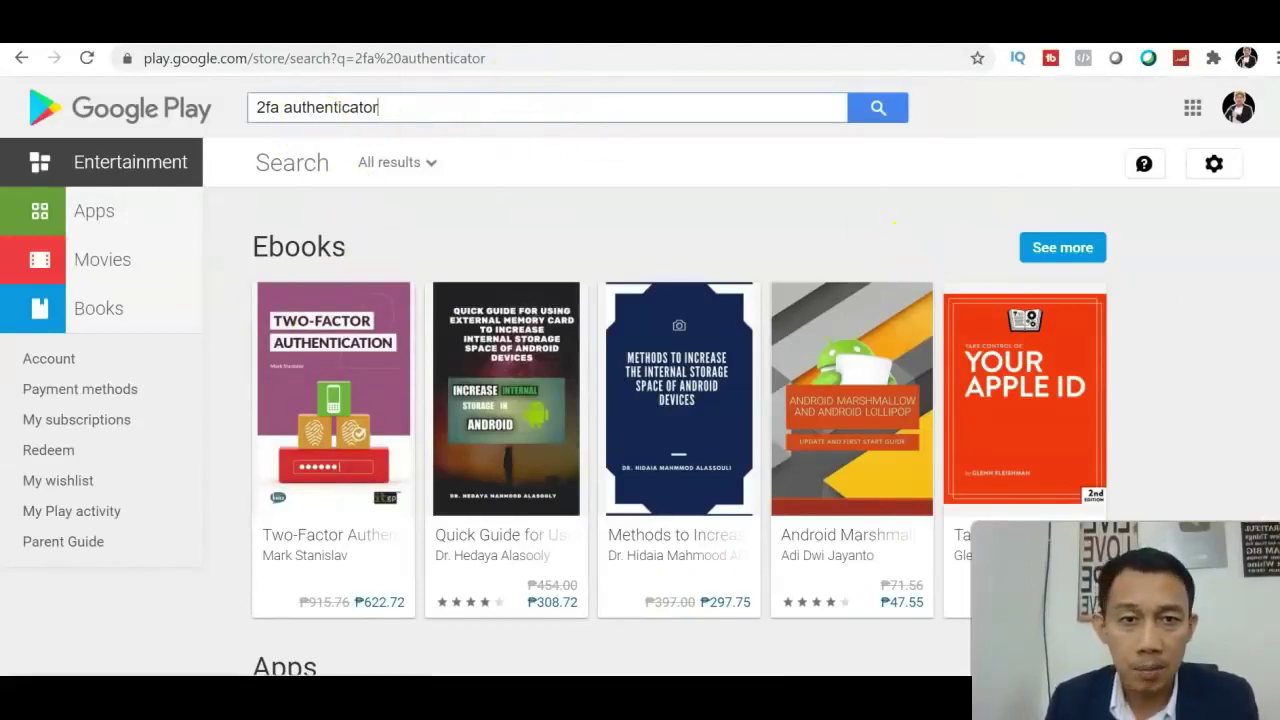
Scroll the Google Play results to review the Google Authenticator app
scroll(640, 377, down, 3)
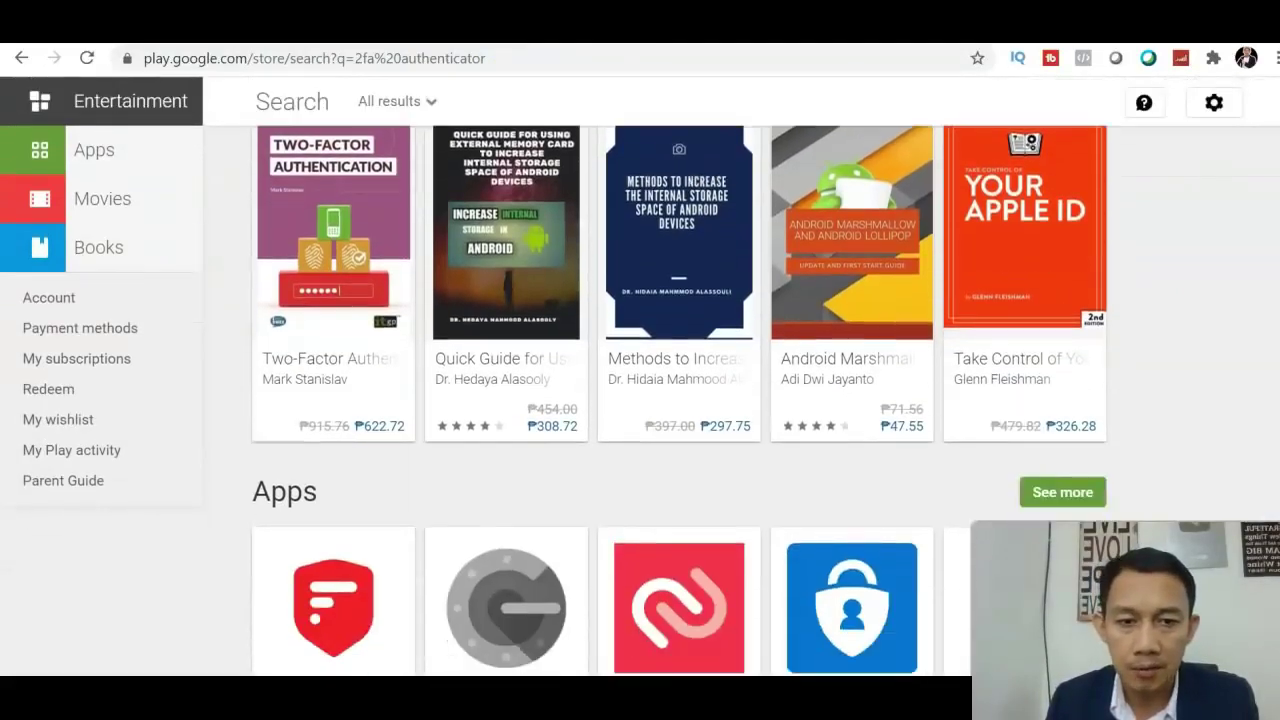
scroll(640, 377, down, 1)
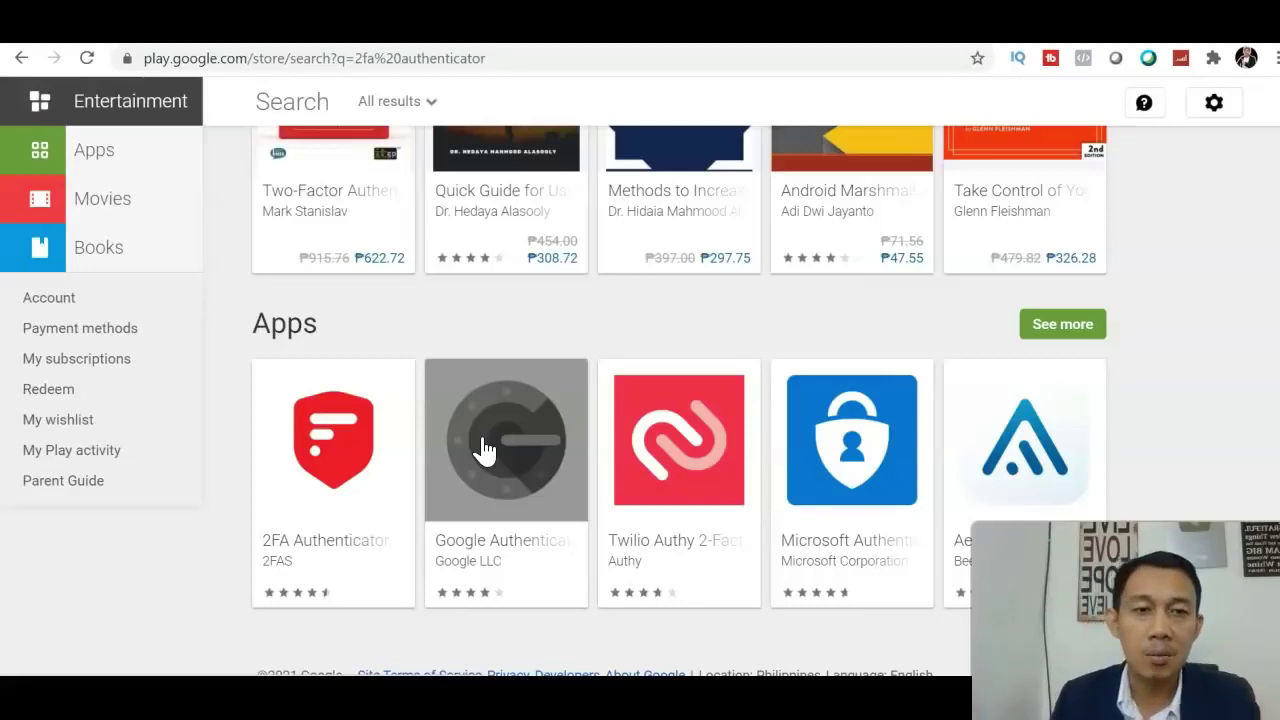
scroll(640, 400, up, 4)
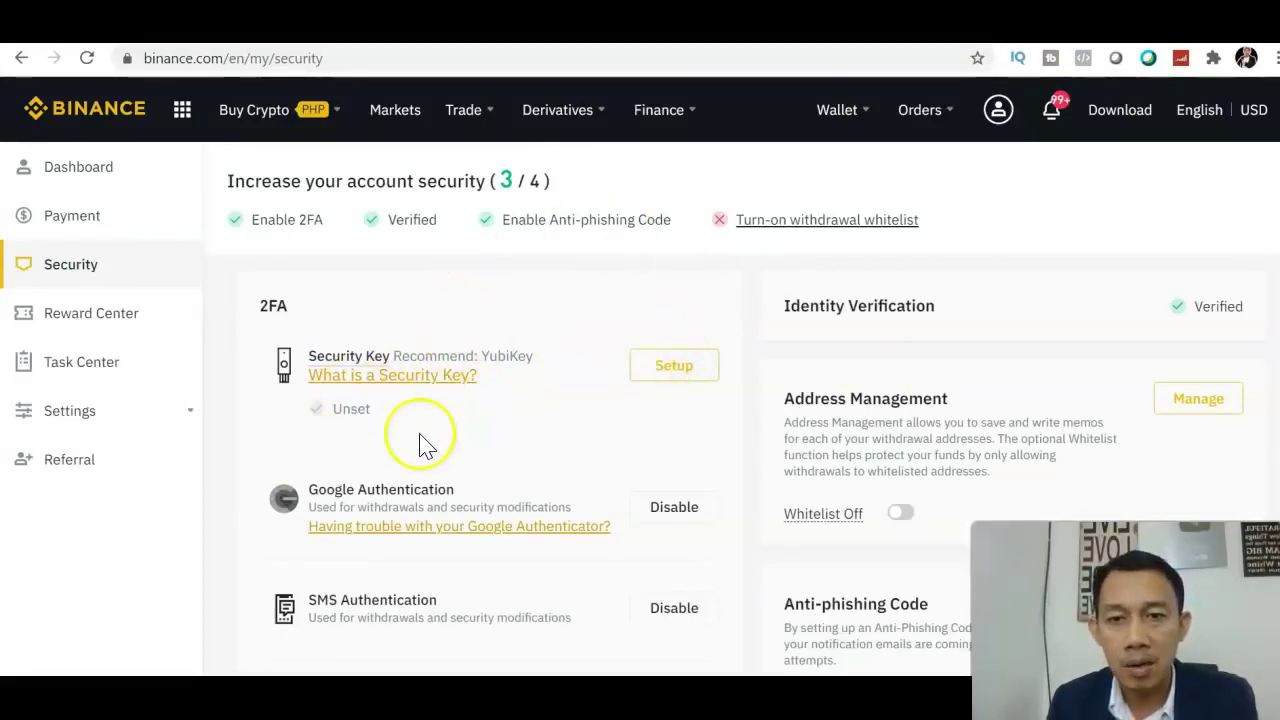
Review the Security page settings, then return home via the Binance logo
mouse_move(339, 328)
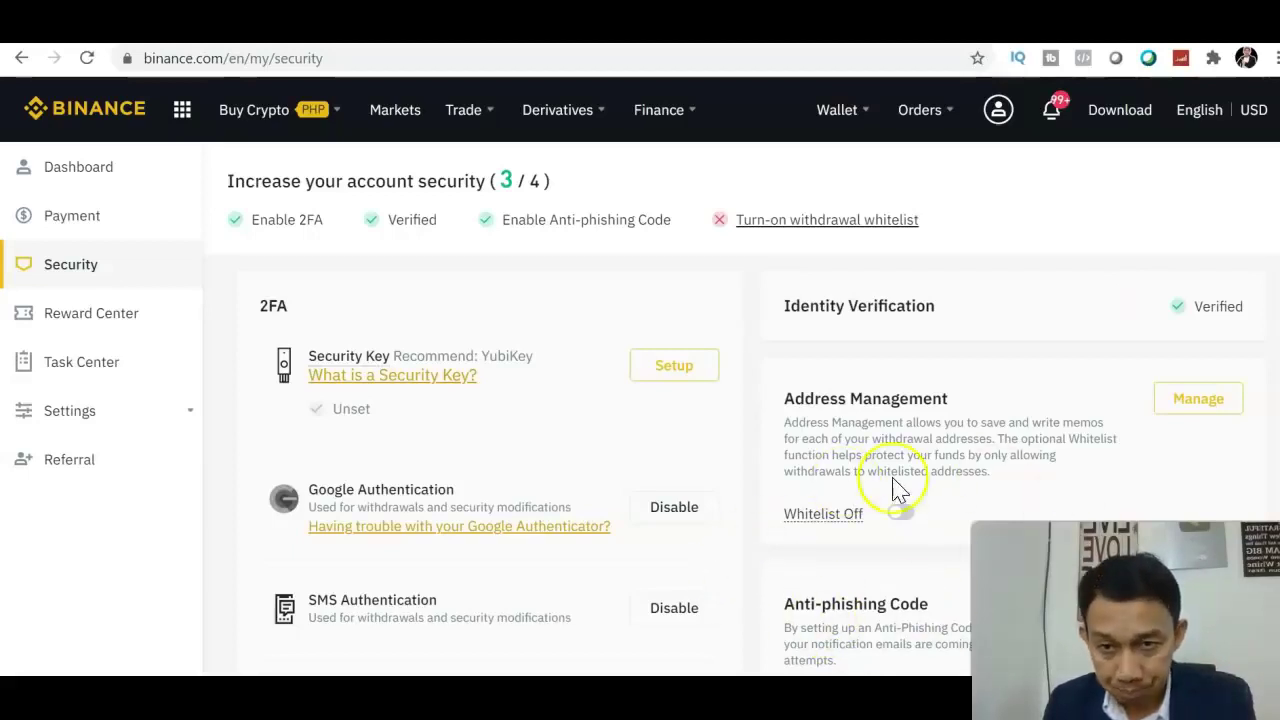
scroll(897, 490, down, 1)
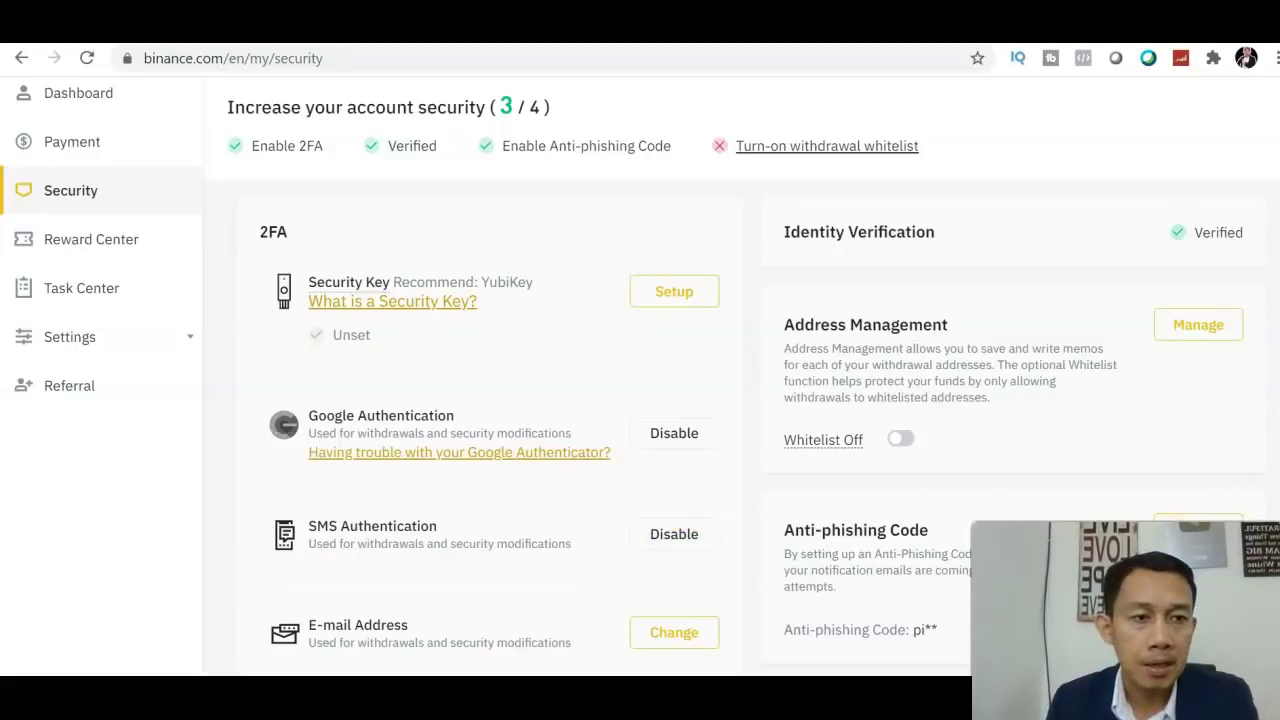
scroll(1000, 250, up, 1)
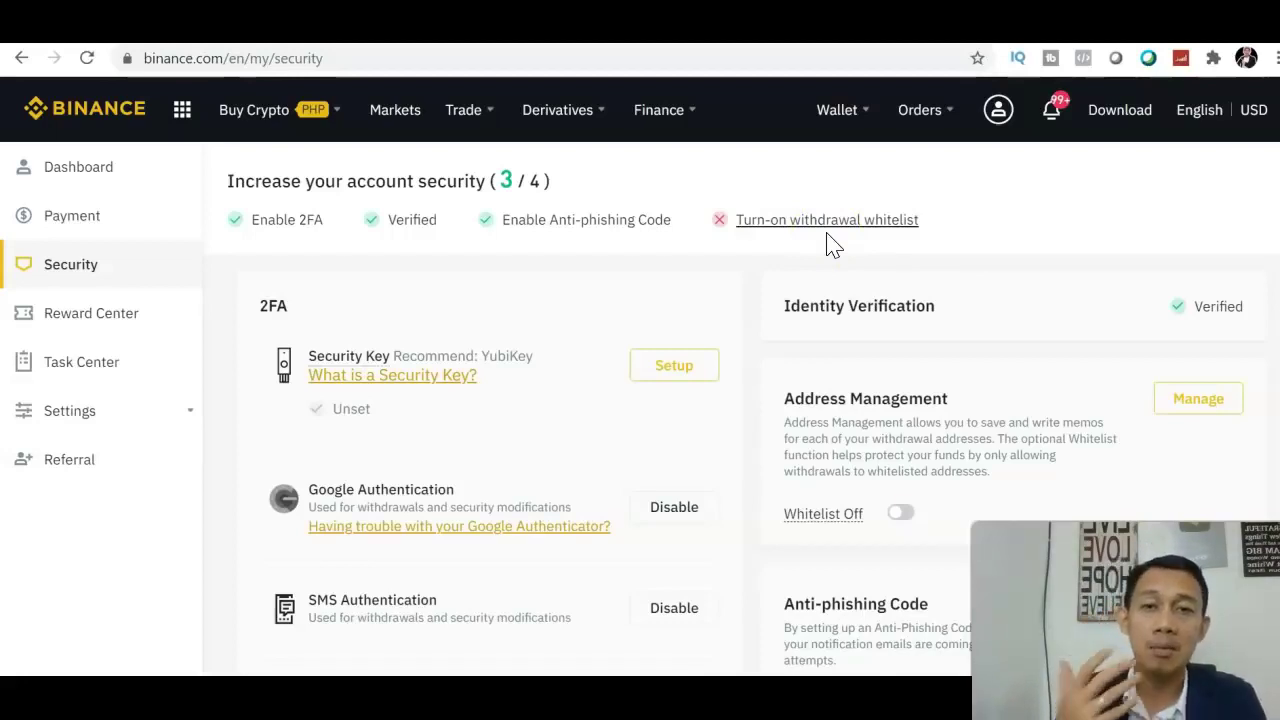
click(82, 118)
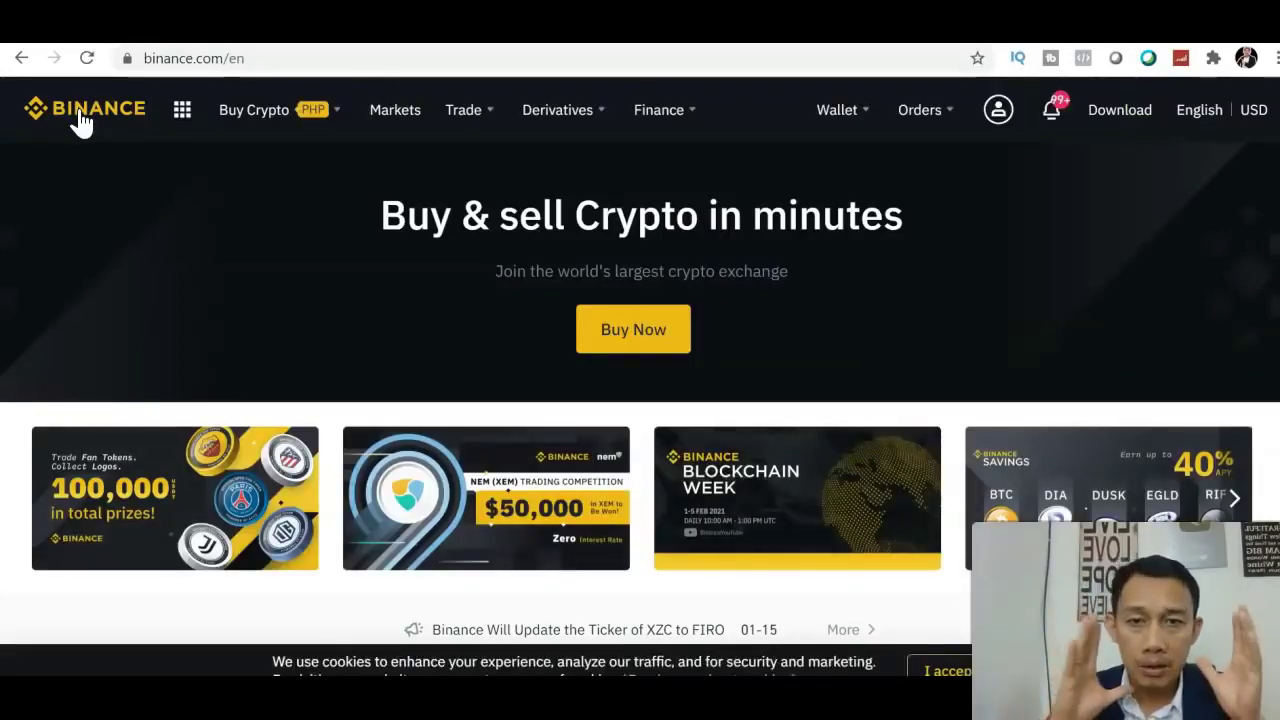
Open P2P Trading from the Buy Crypto menu
click(183, 115)
mouse_move(305, 110)
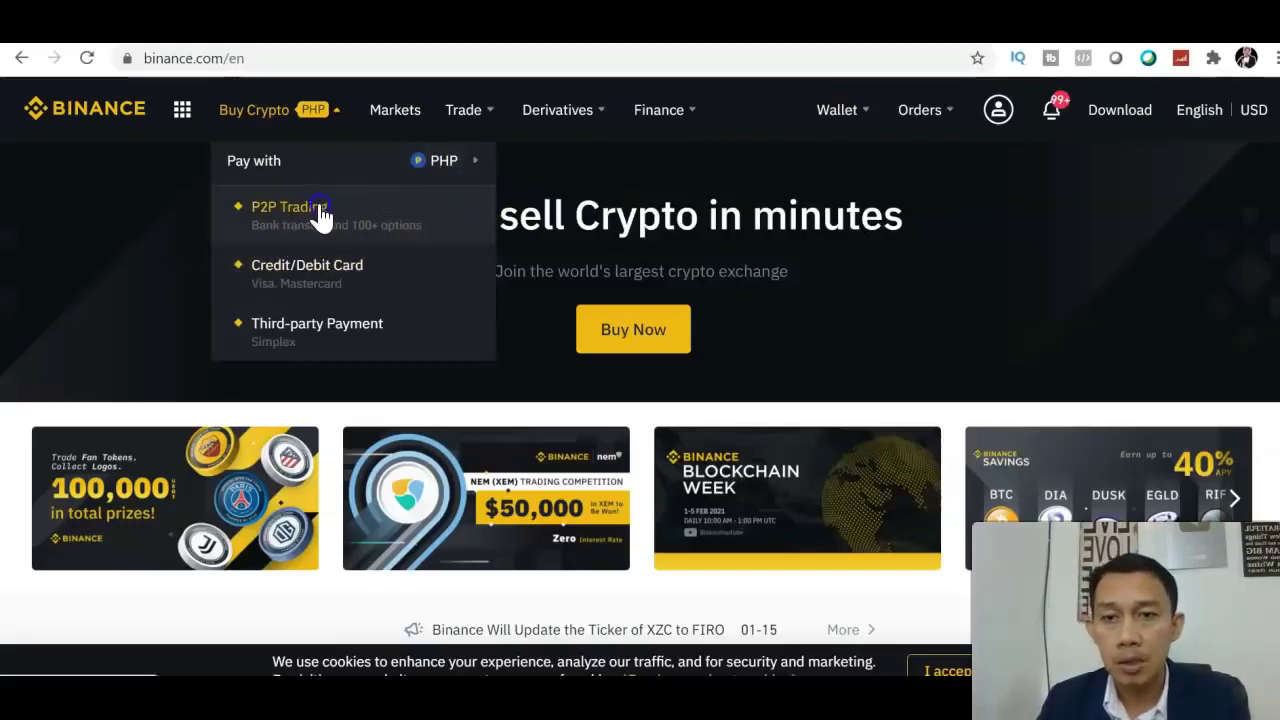
click(320, 214)
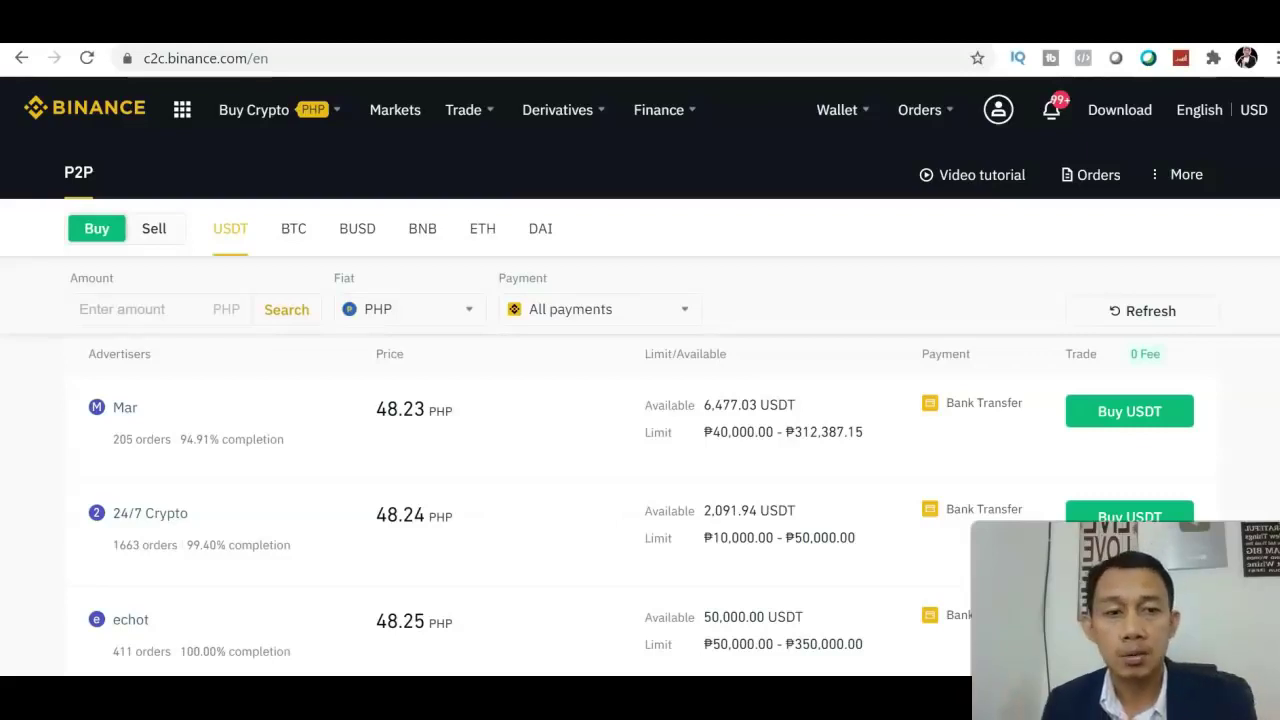
Scroll through the USDT-for-PHP seller offers, priced from 48.25 PHP
scroll(640, 400, down, 3)
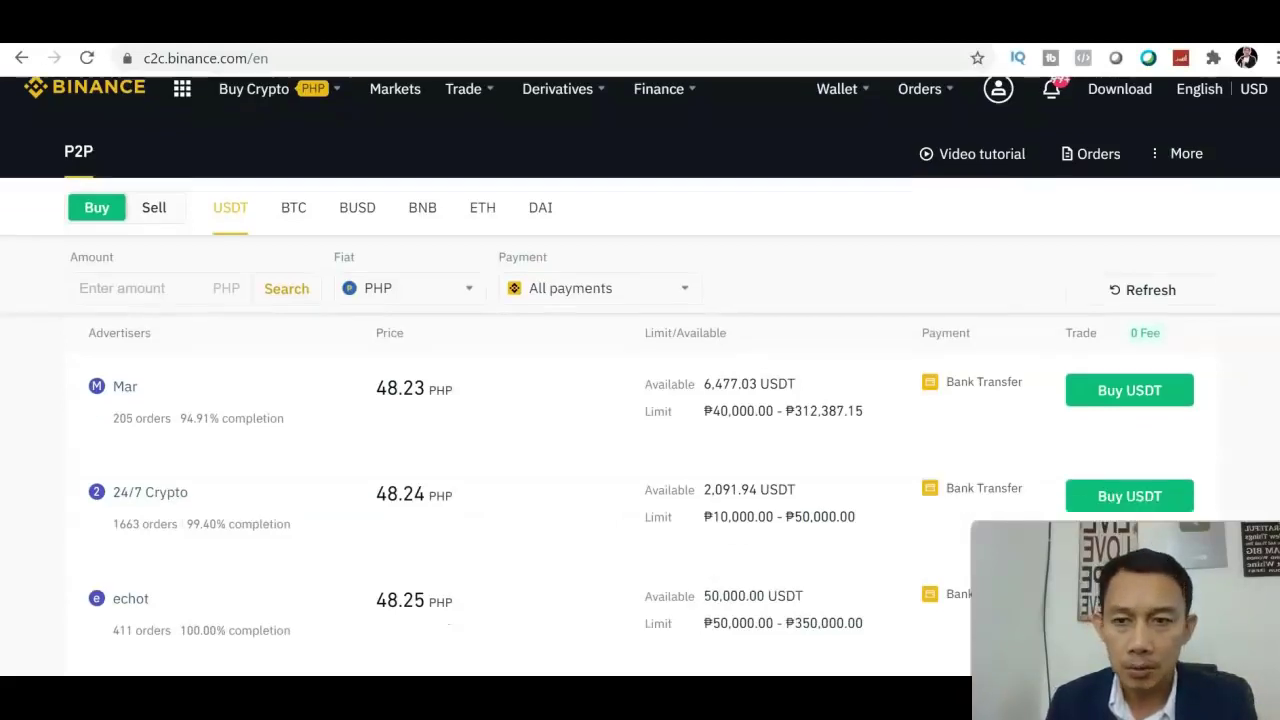
scroll(640, 400, down, 1)
scroll(640, 400, up, 5)
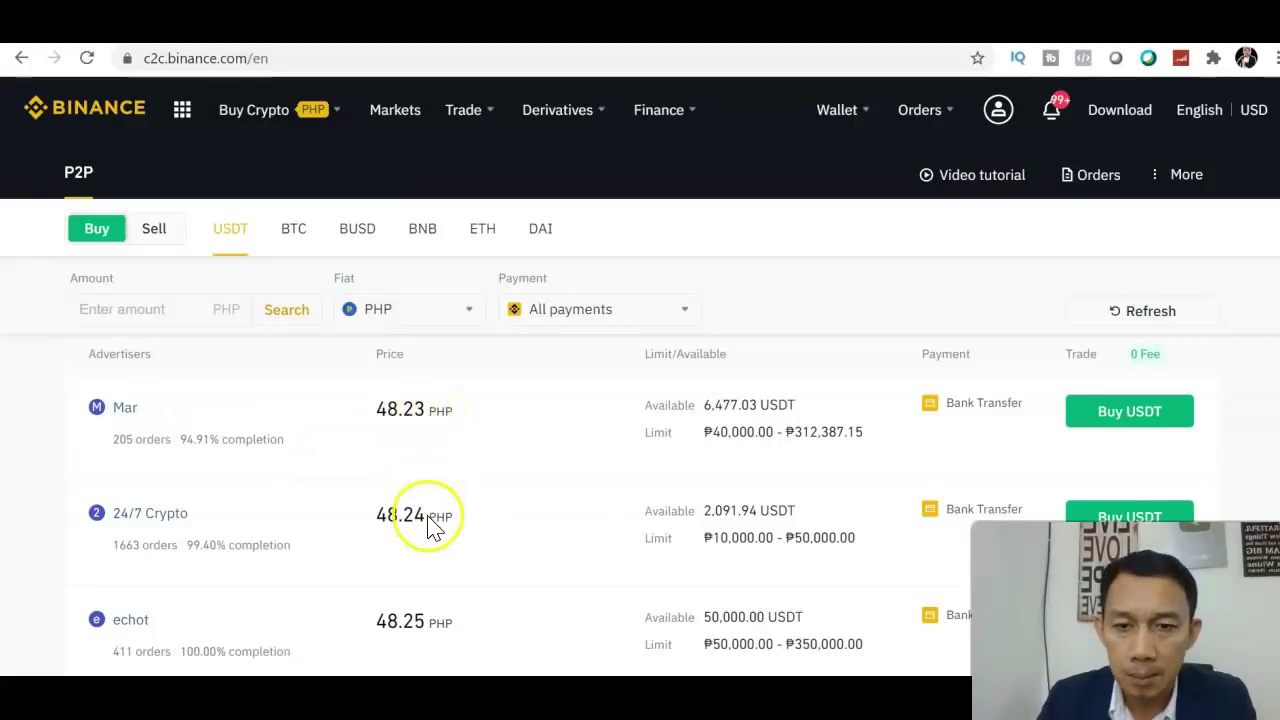
scroll(640, 400, down, 3)
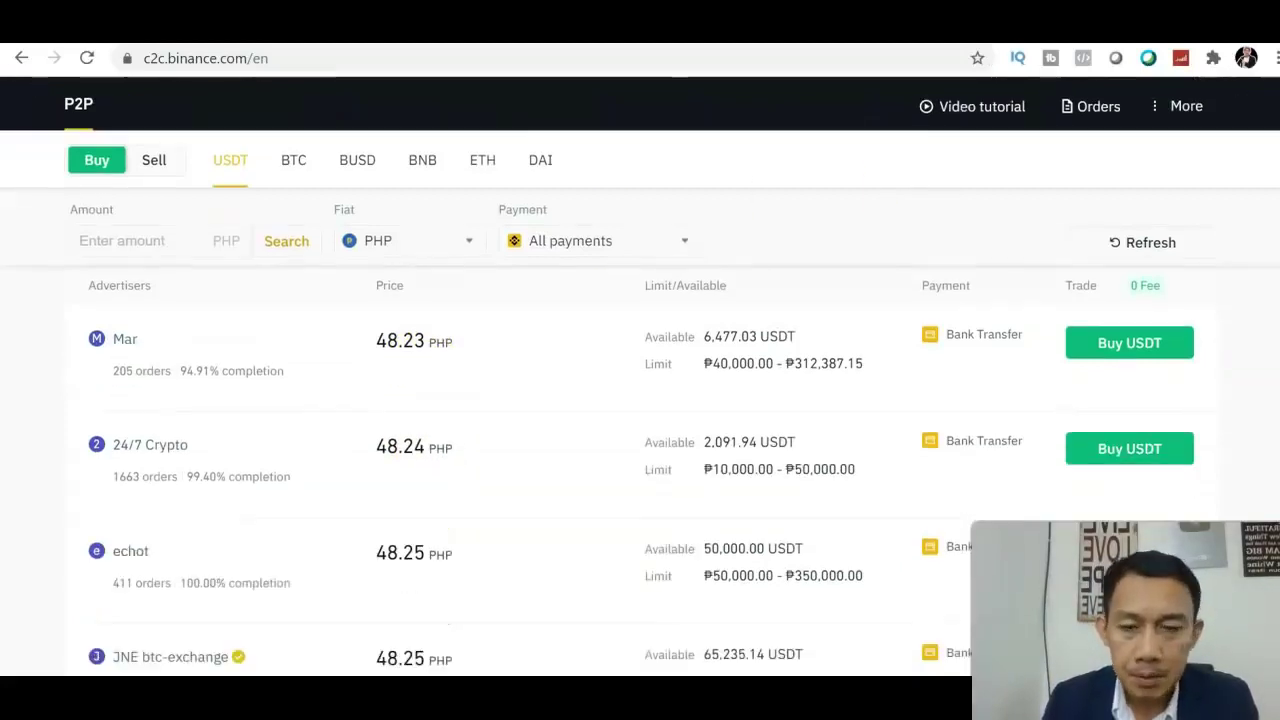
scroll(640, 380, up, 2)
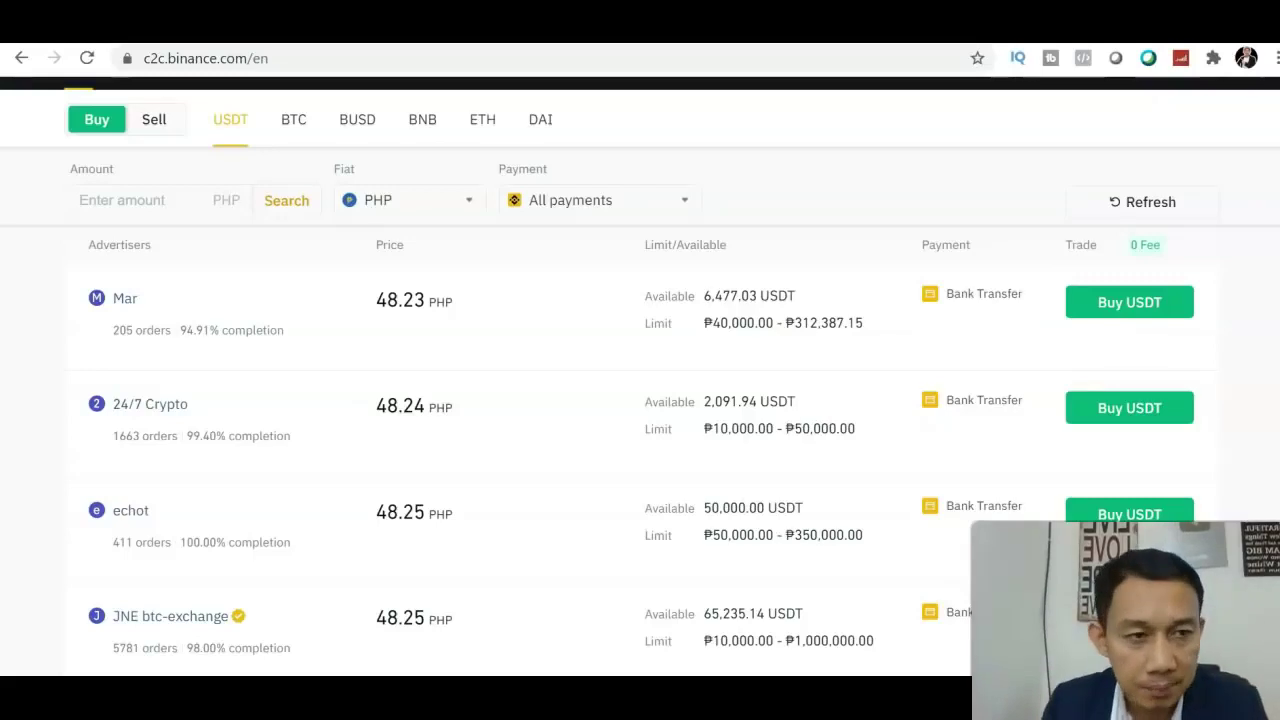
scroll(640, 380, down, 2)
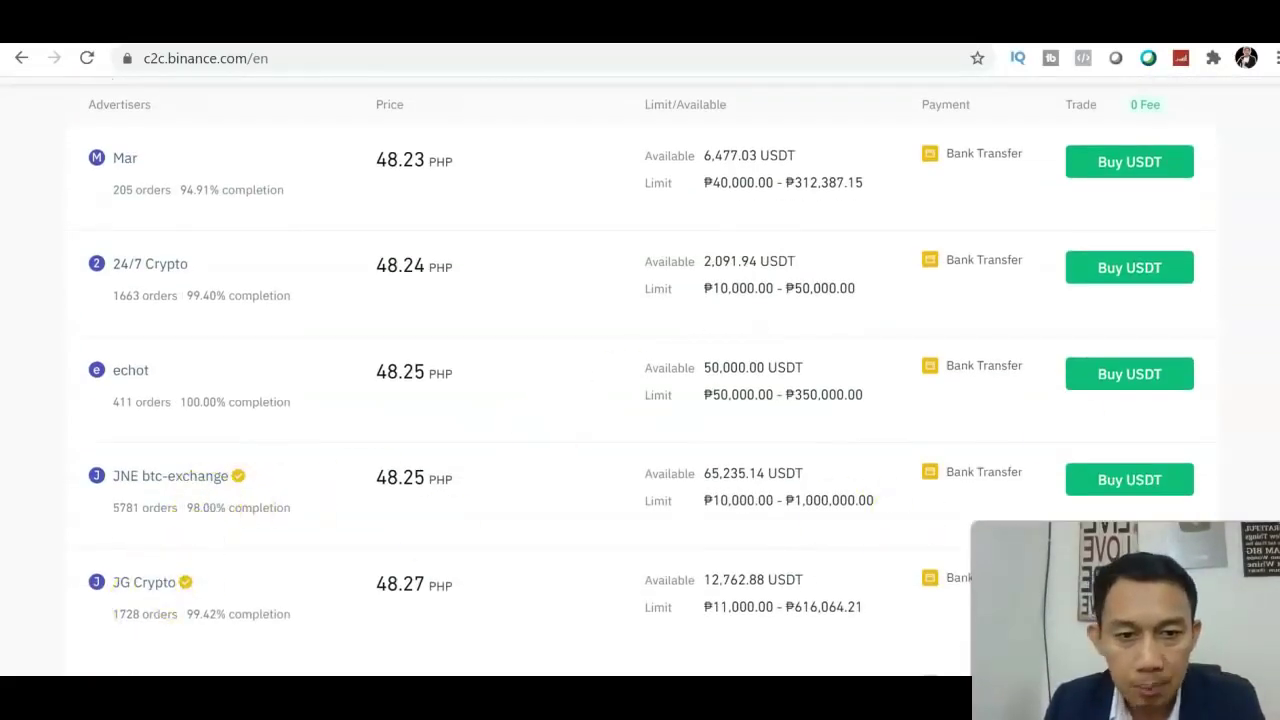
scroll(606, 408, down, 1)
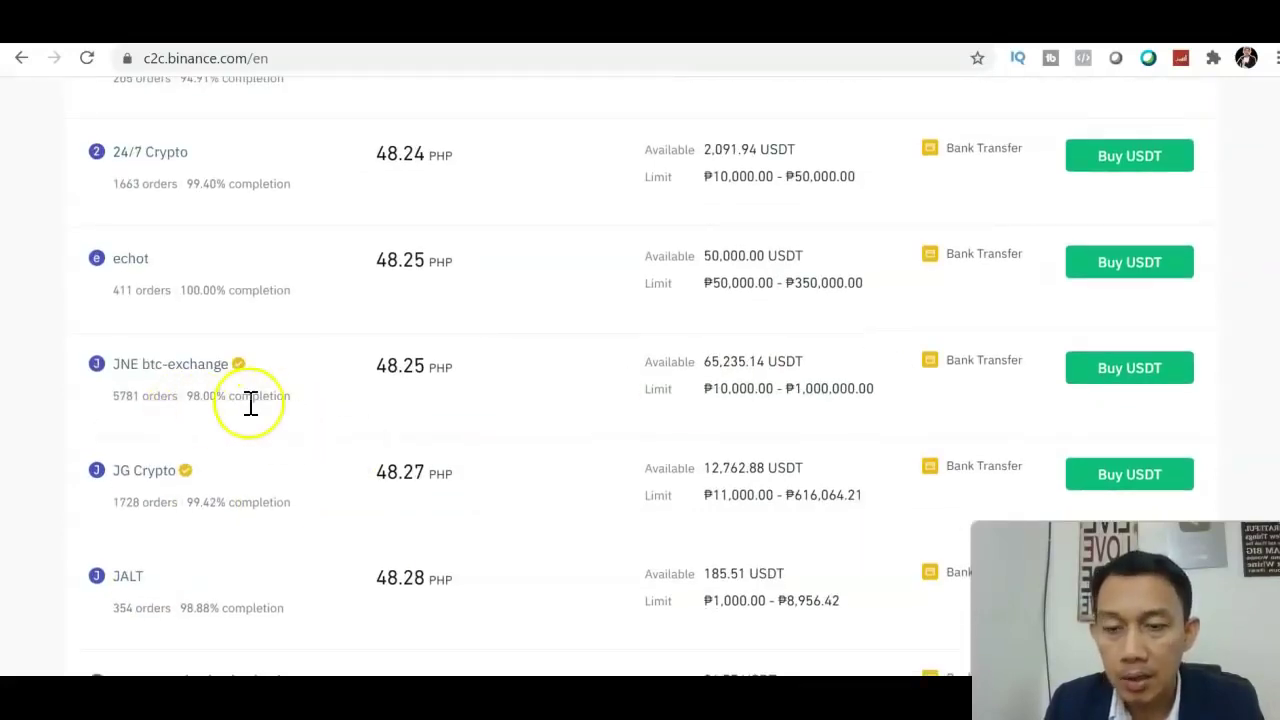
scroll(1130, 325, down, 4)
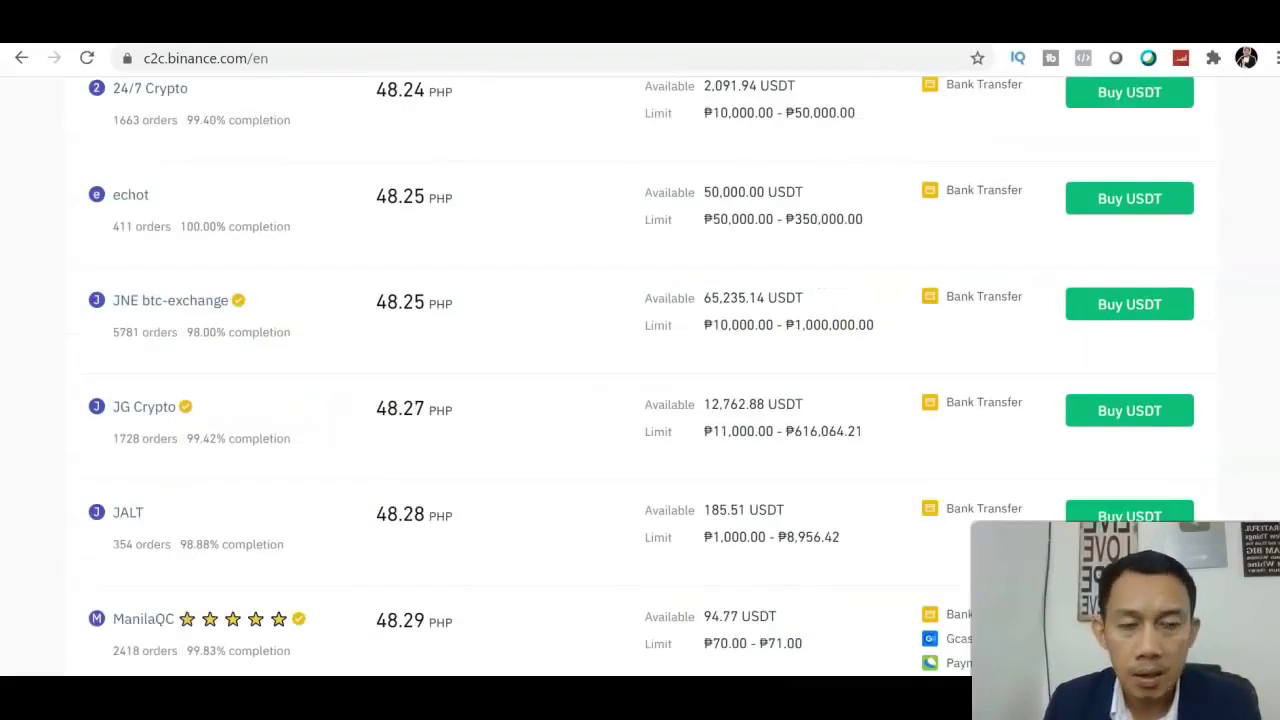
scroll(1130, 340, down, 2)
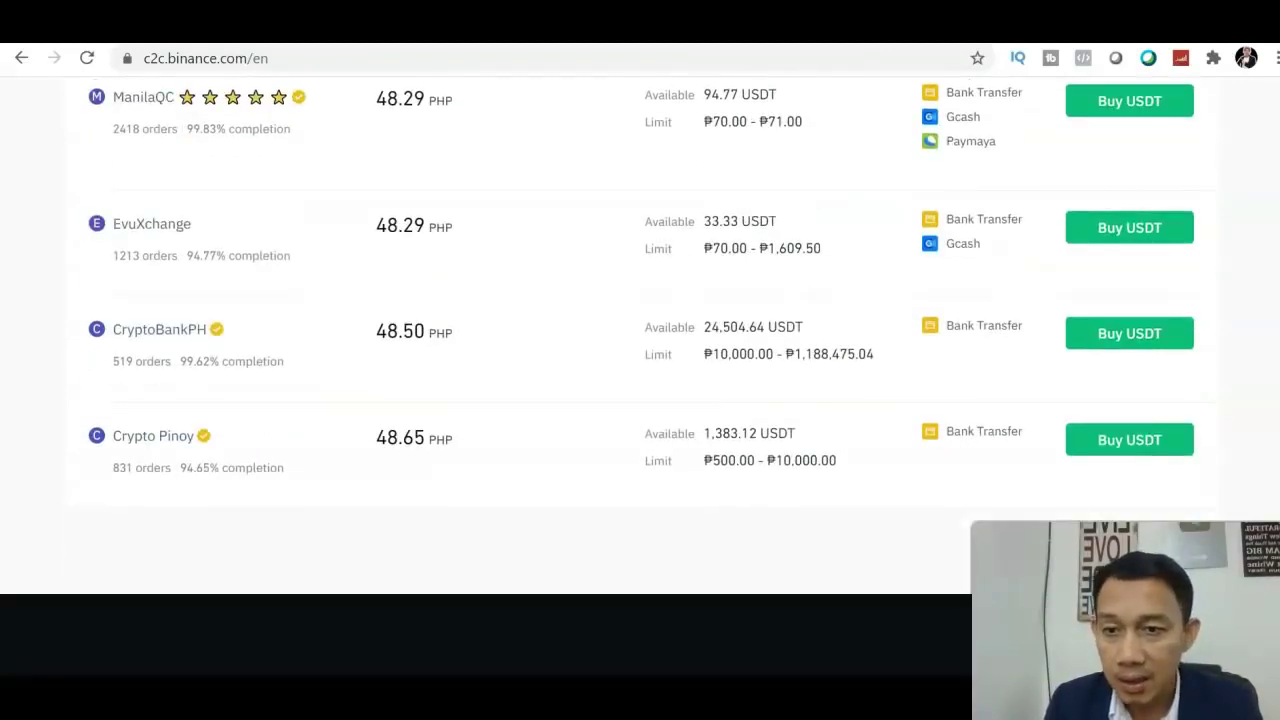
scroll(600, 376, up, 3)
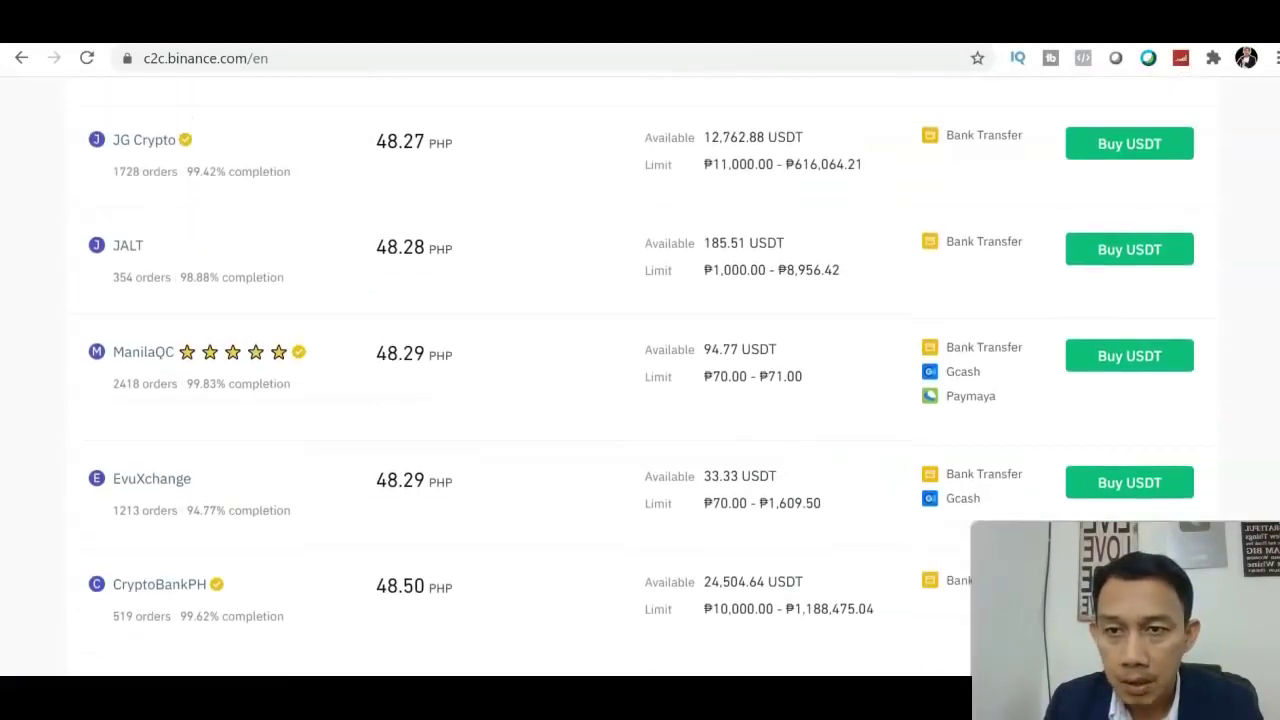
scroll(886, 371, up, 1)
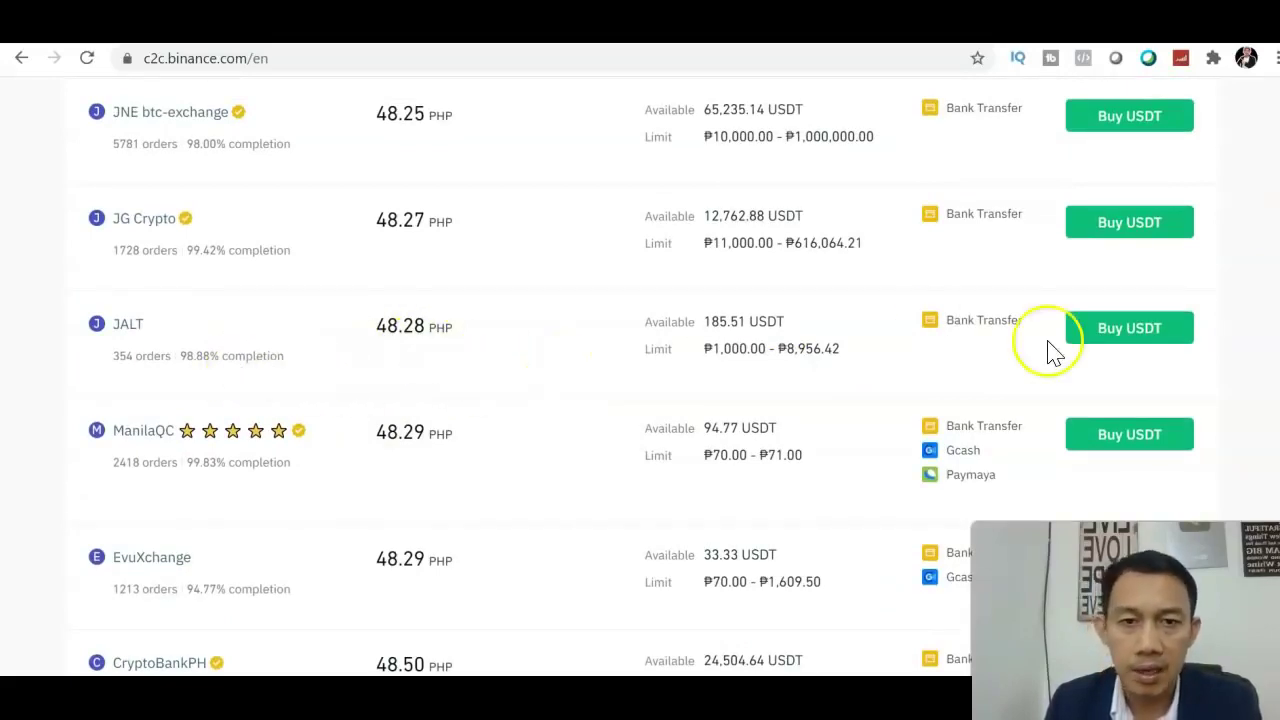
scroll(640, 360, up, 1)
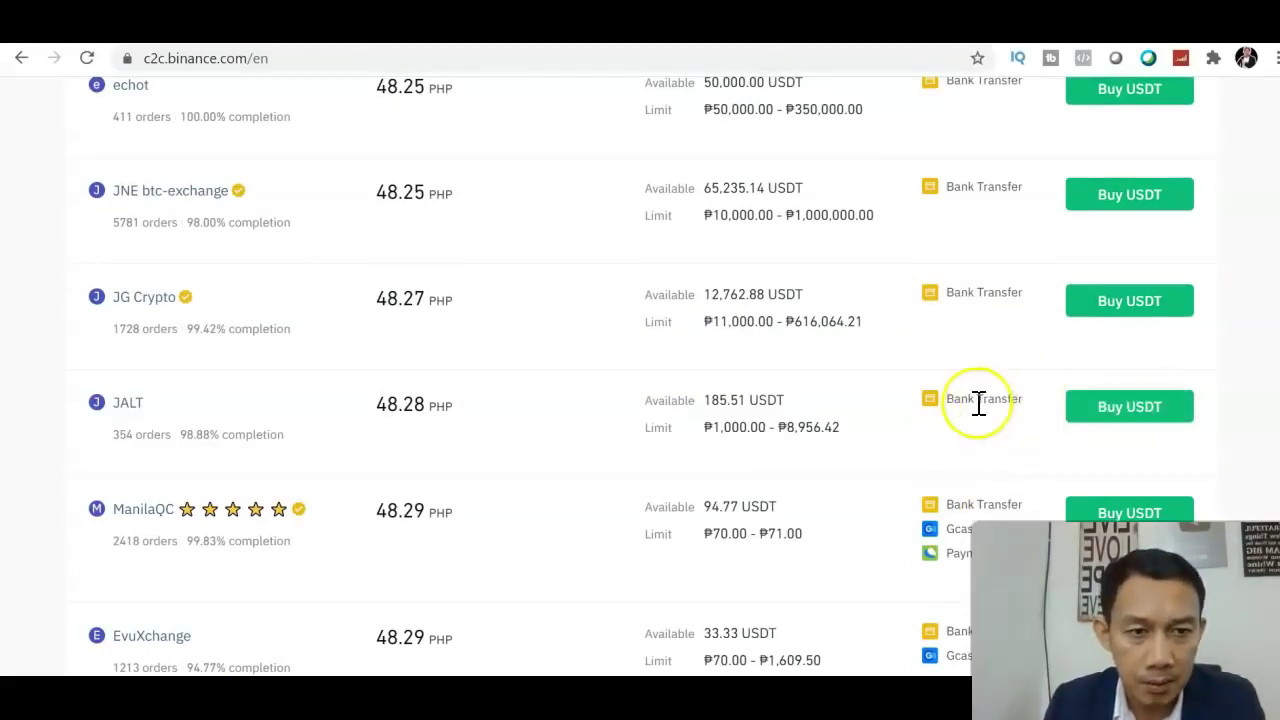
Buy 20.71 USDT for 1000 PHP from the 48.28 PHP offer
click(1086, 411)
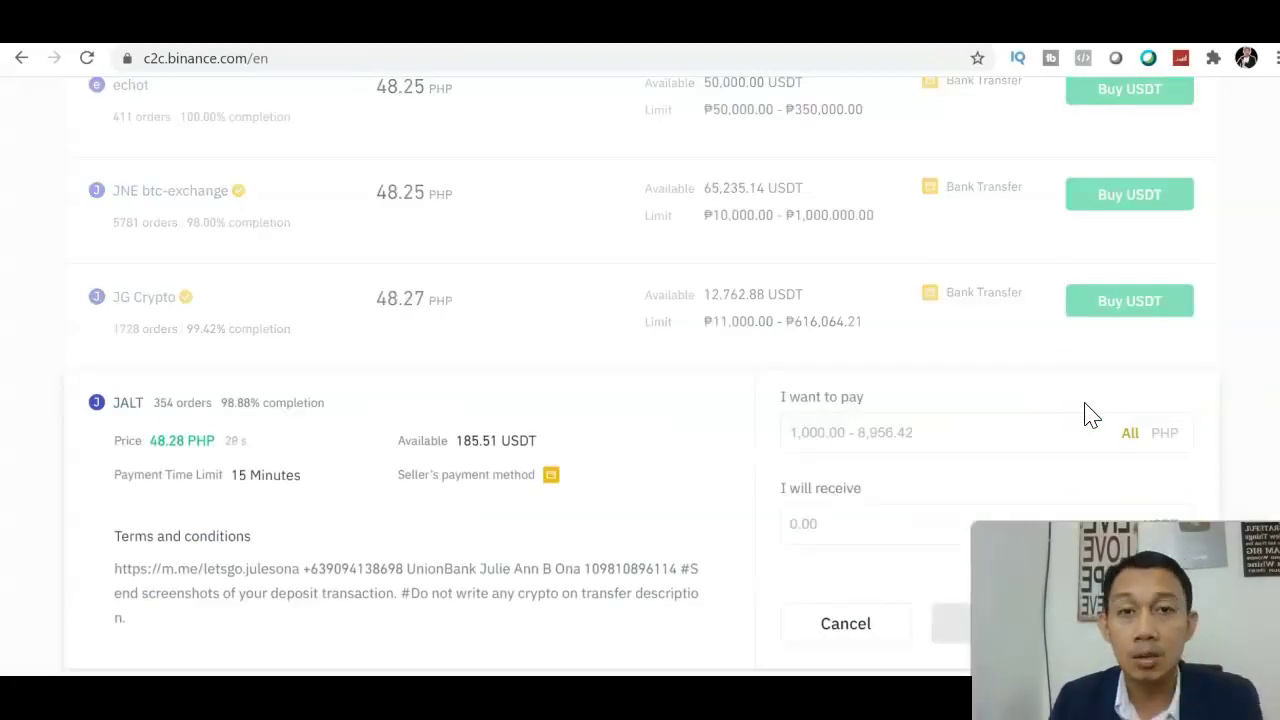
scroll(640, 380, down, 3)
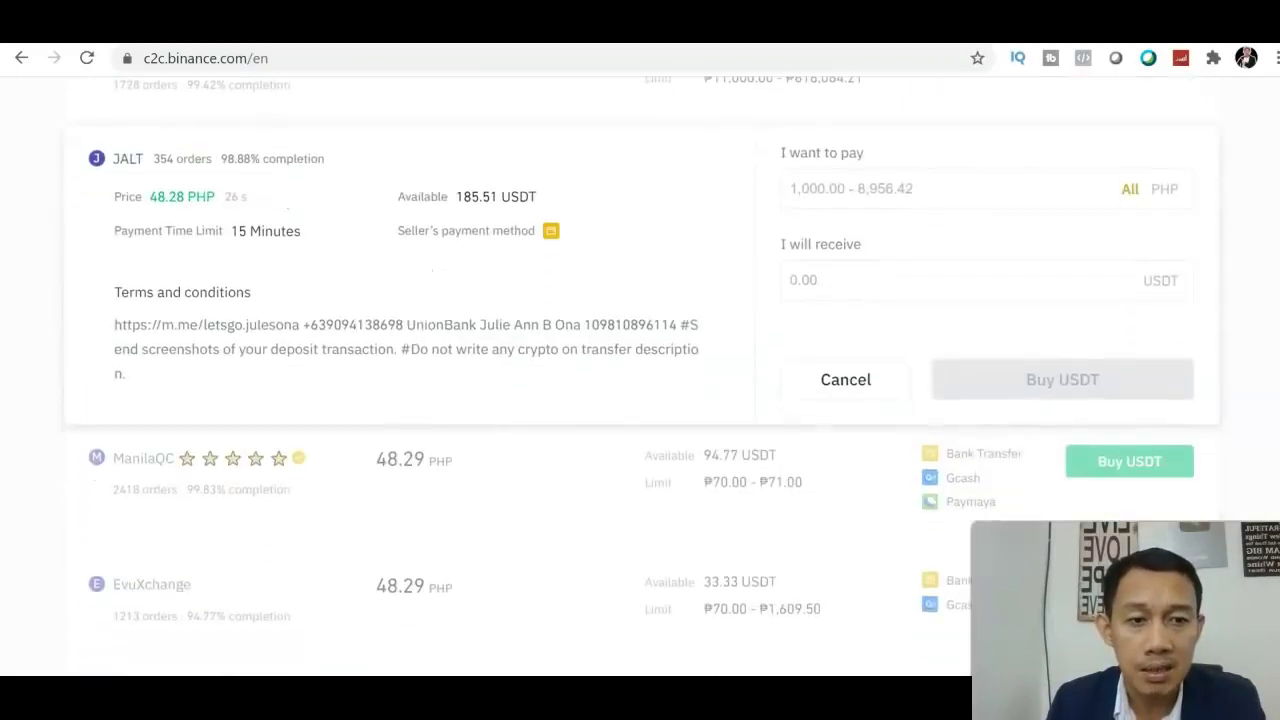
scroll(1137, 354, up, 1)
click(943, 240)
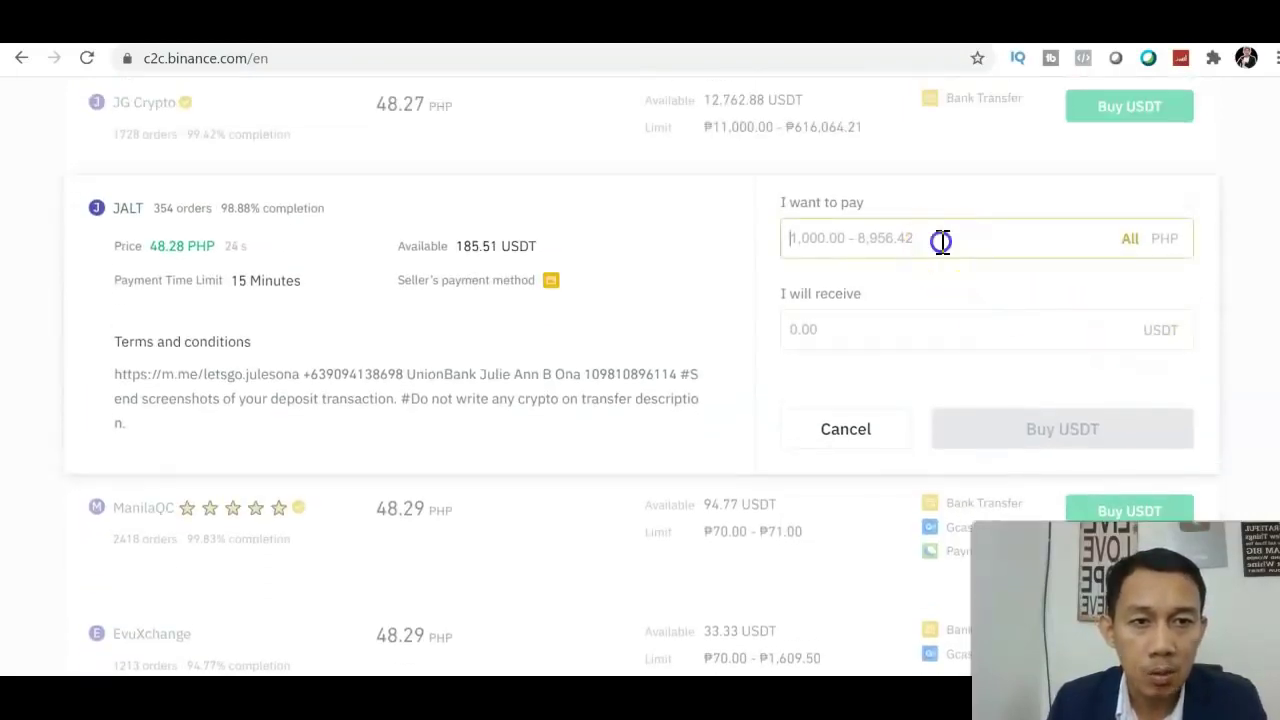
text(1000)
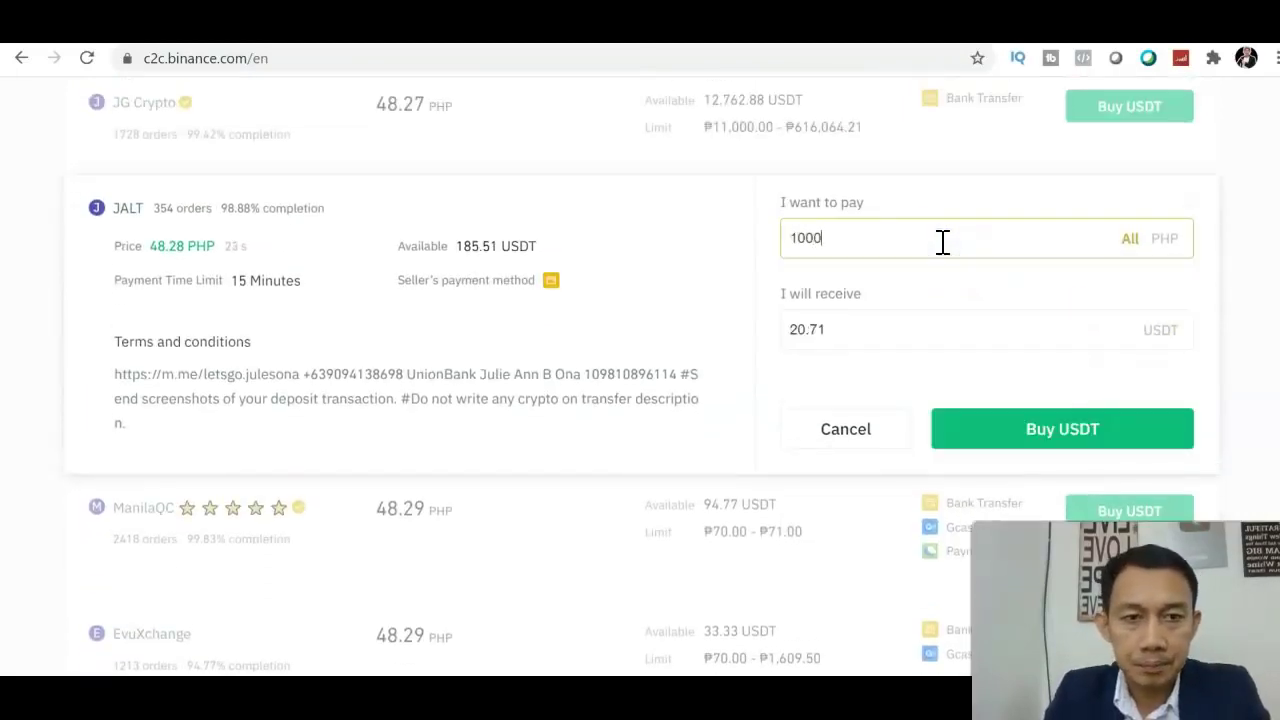
click(971, 426)
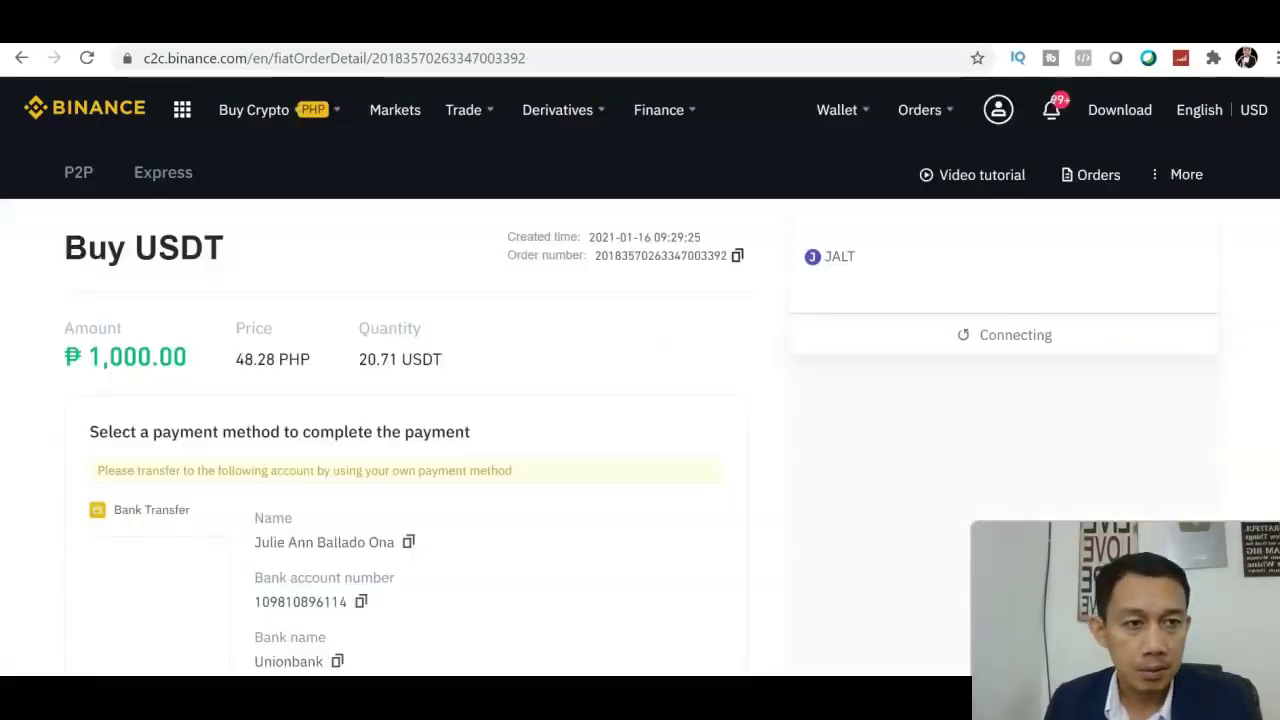
Collapse the seller's long warning notice on the pending USDT order page
scroll(640, 400, down, 2)
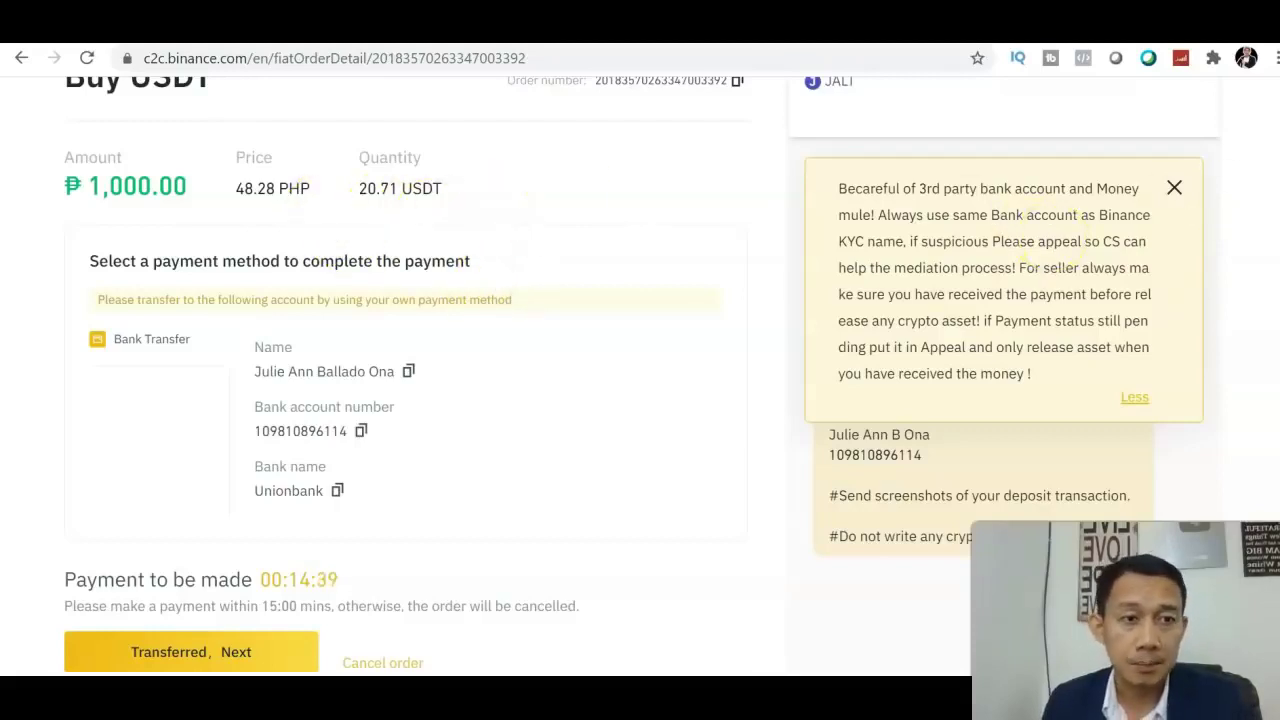
scroll(640, 400, down, 1)
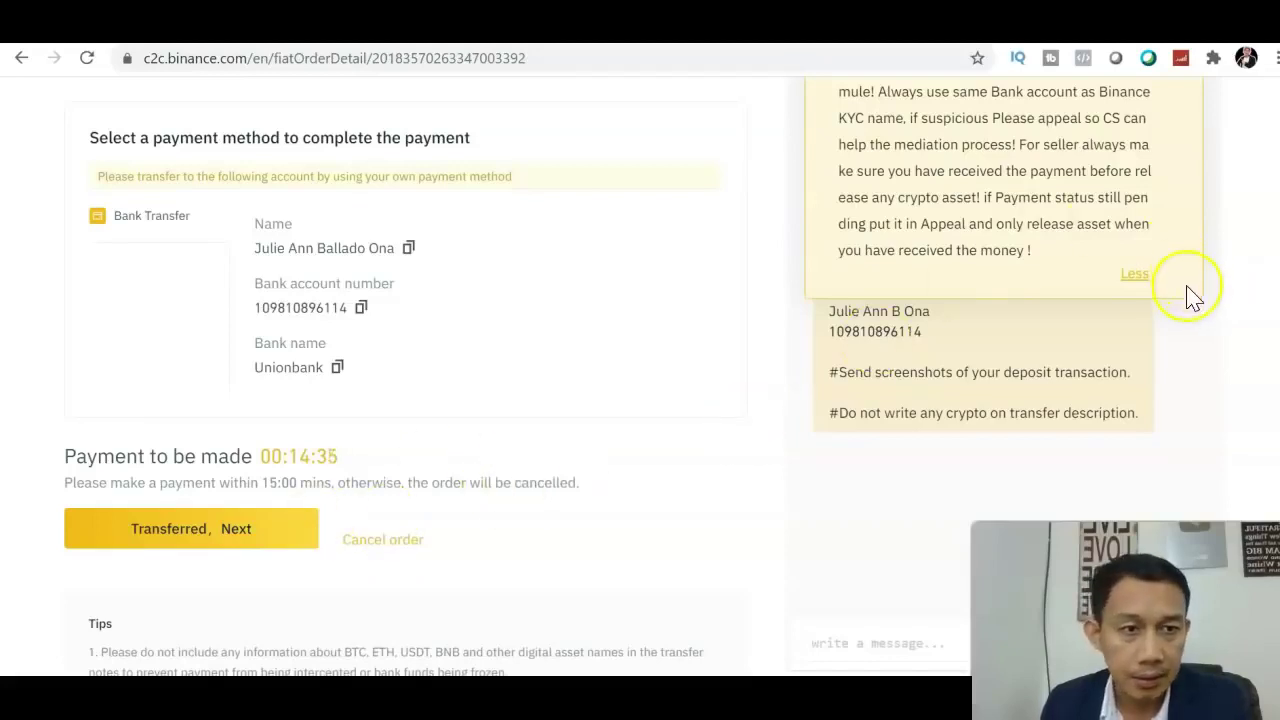
click(1137, 278)
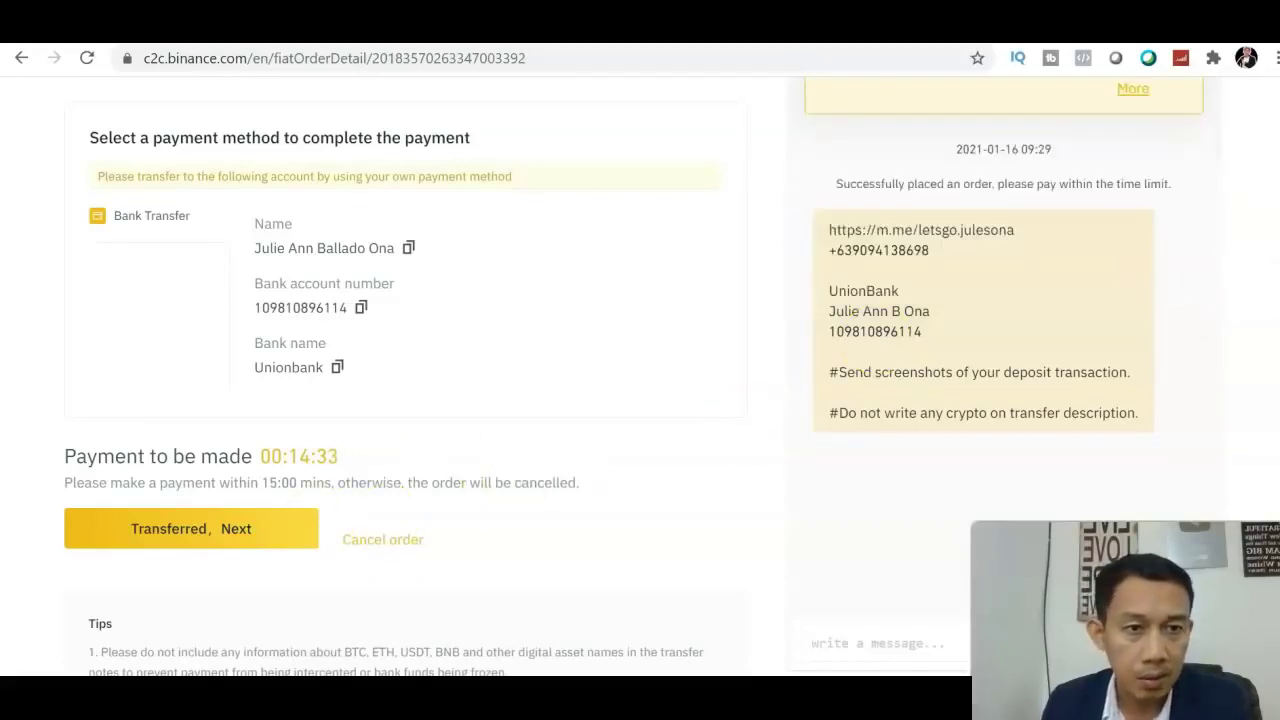
Review the bank transfer details, chat messages and the remaining payment countdown
scroll(640, 400, up, 1)
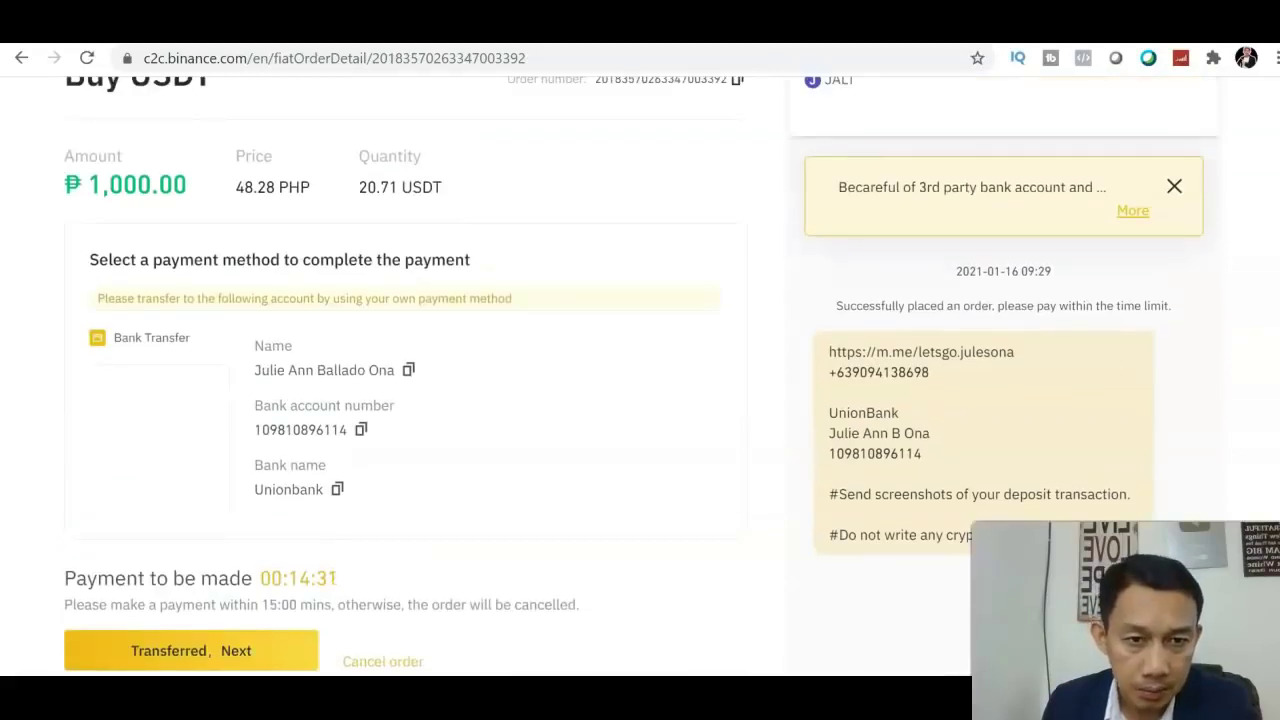
scroll(640, 374, down, 1)
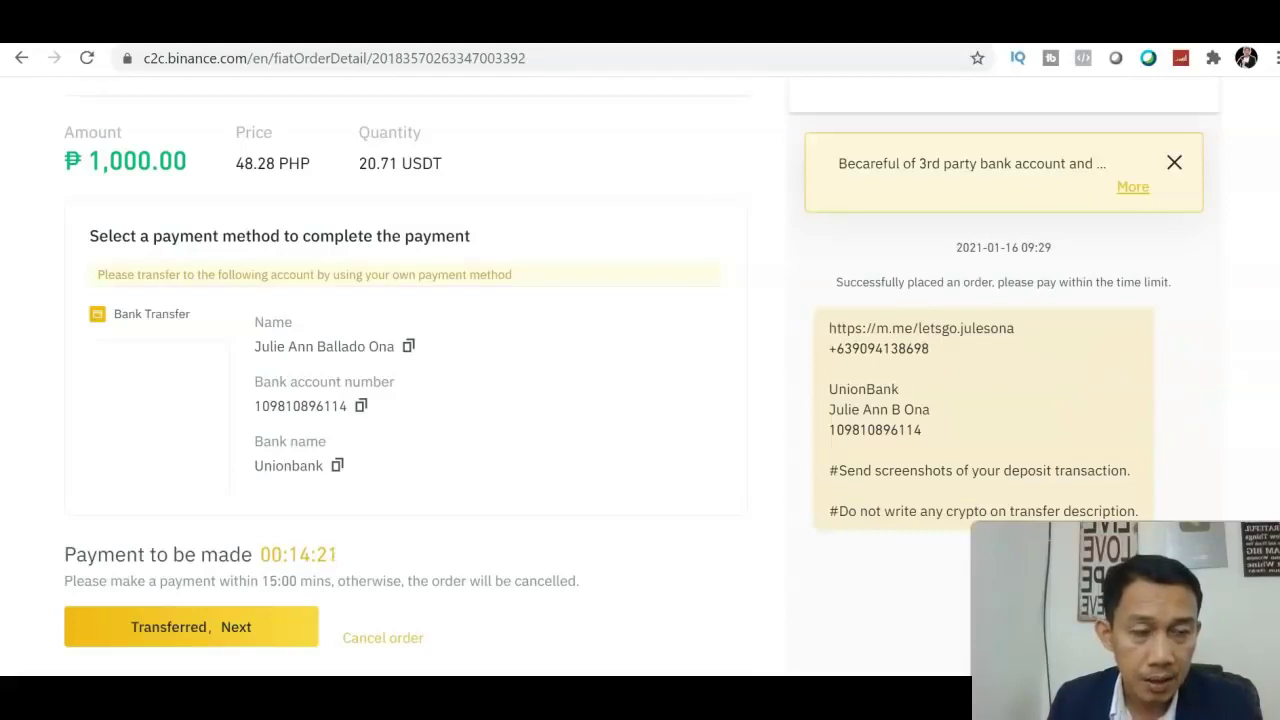
scroll(640, 400, down, 1)
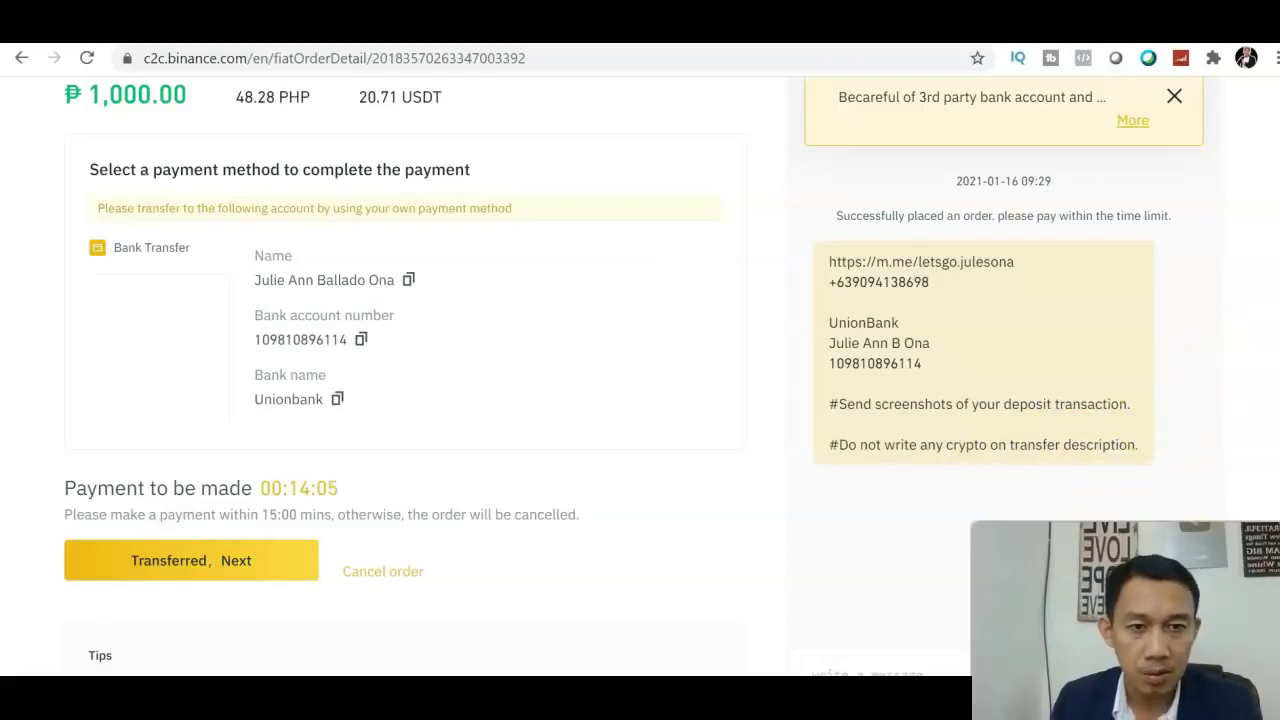
scroll(640, 380, down, 2)
scroll(640, 380, up, 3)
scroll(640, 380, down, 2)
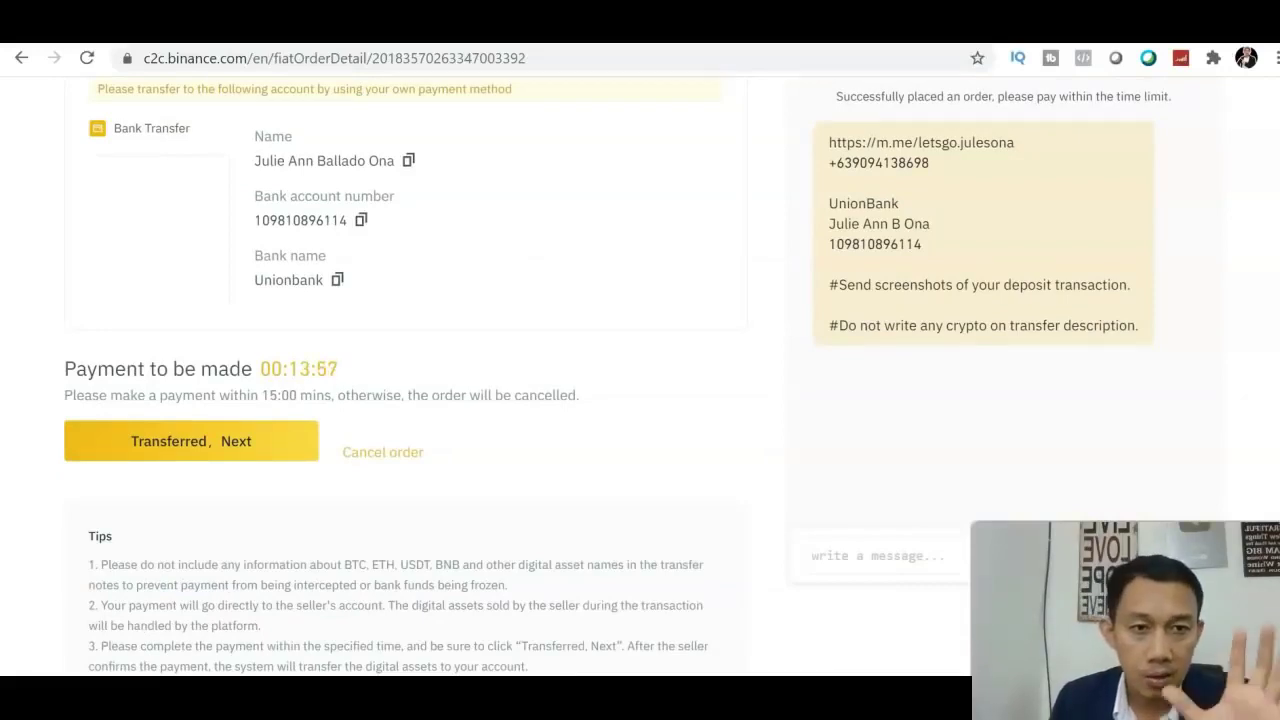
click(586, 523)
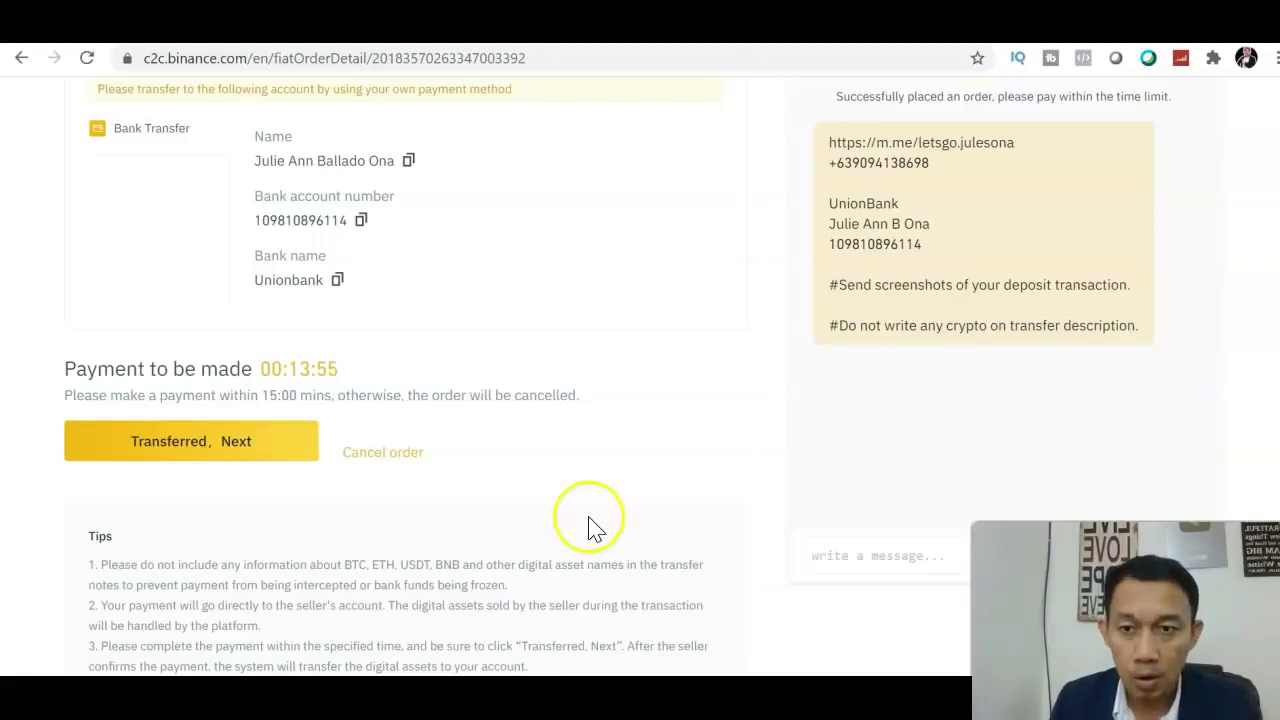
click(826, 530)
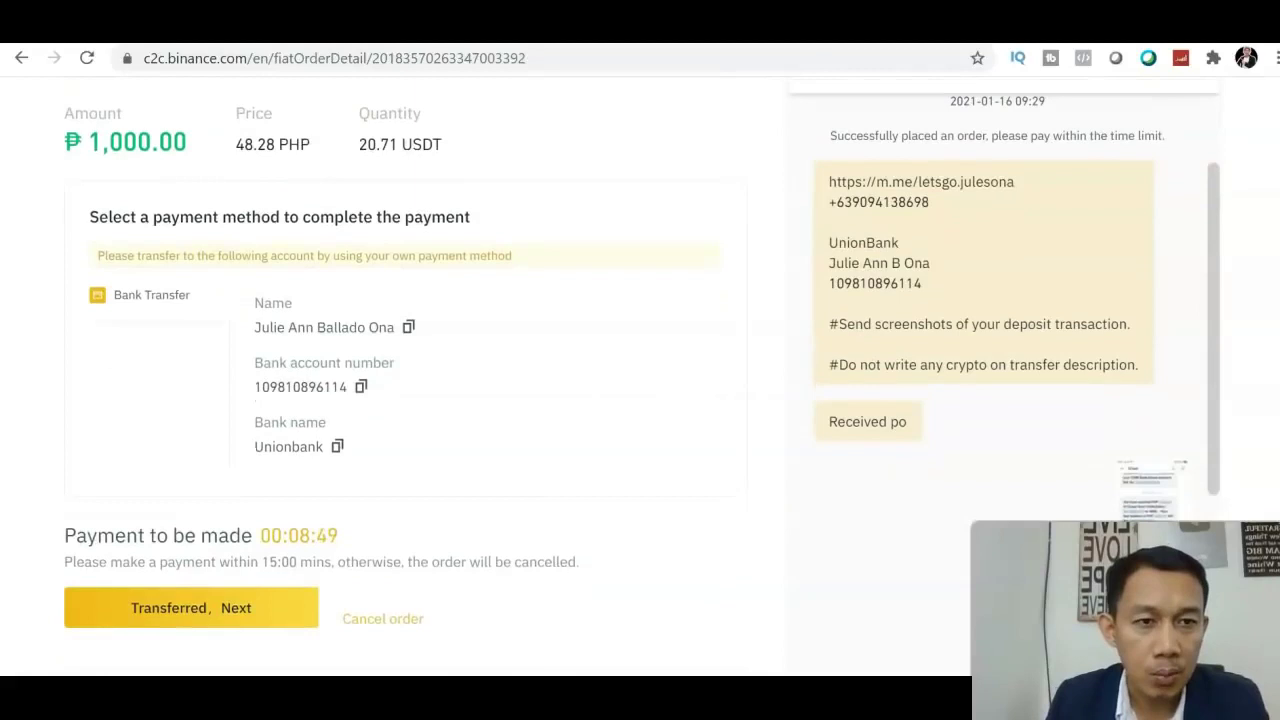
Scroll to the seller's latest chat reply and mark the bank payment as transferred
scroll(640, 400, down, 2)
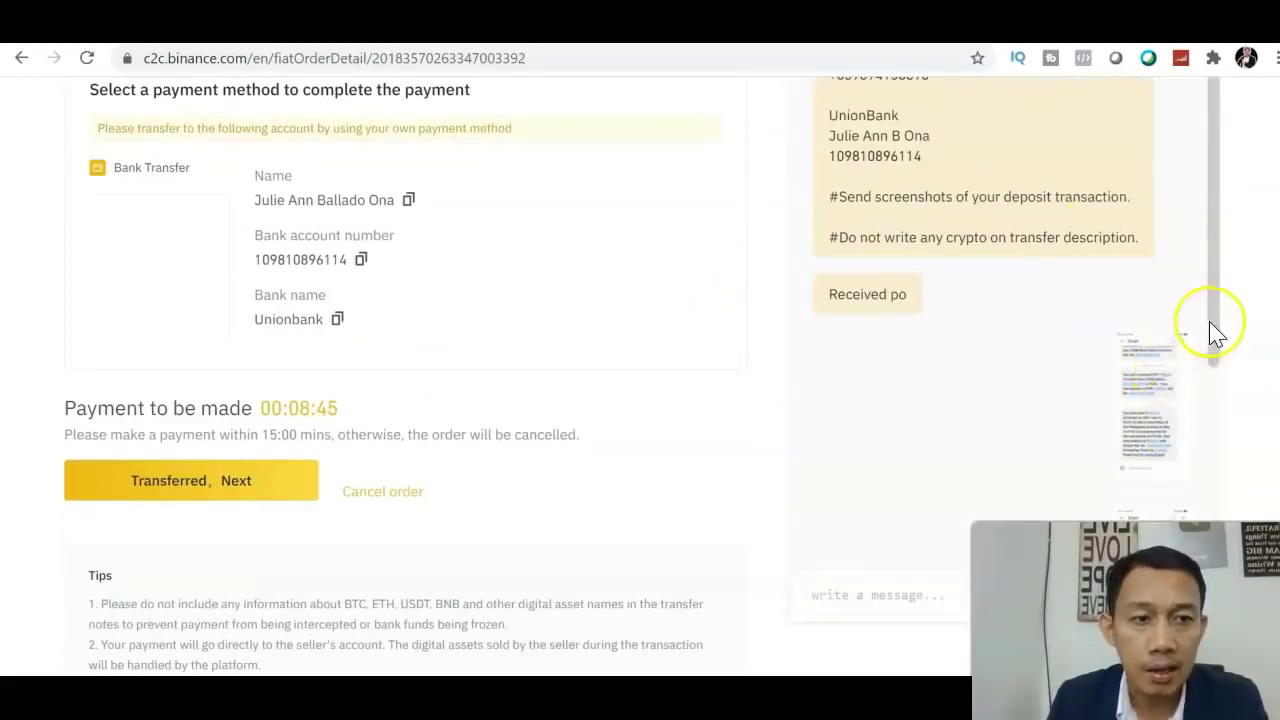
drag(1214, 309, 1206, 457)
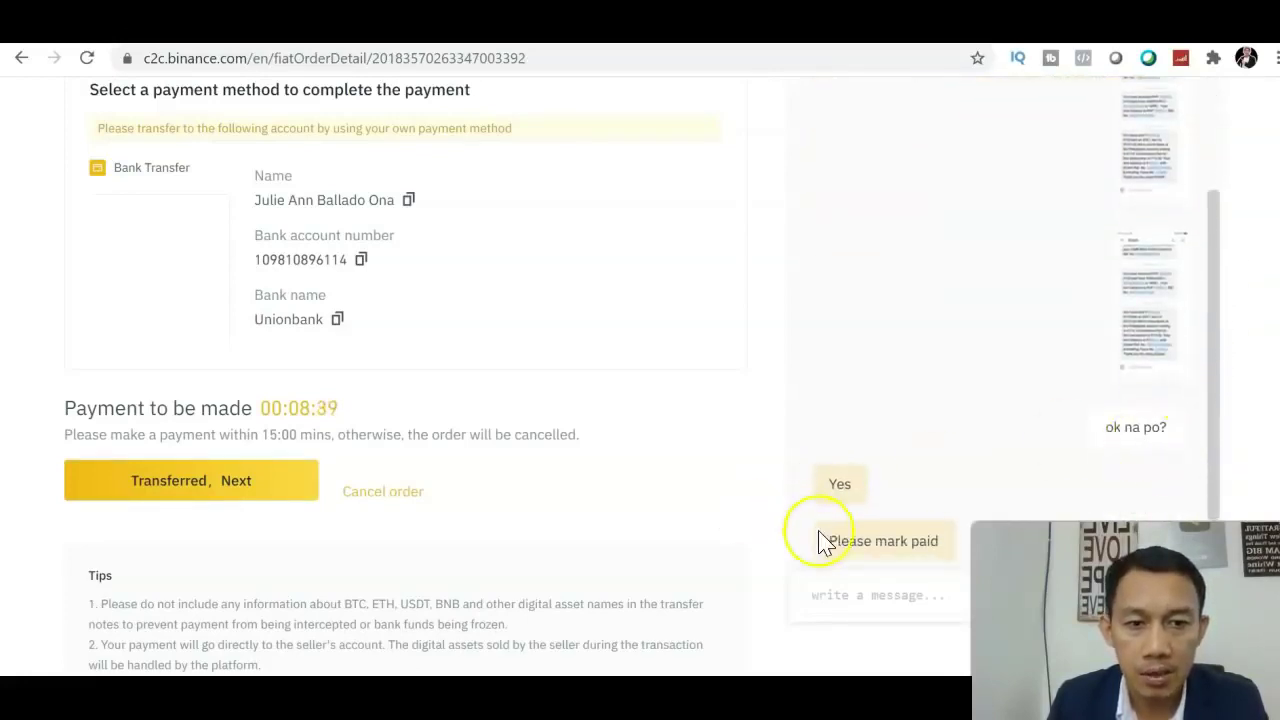
scroll(1240, 372, up, 3)
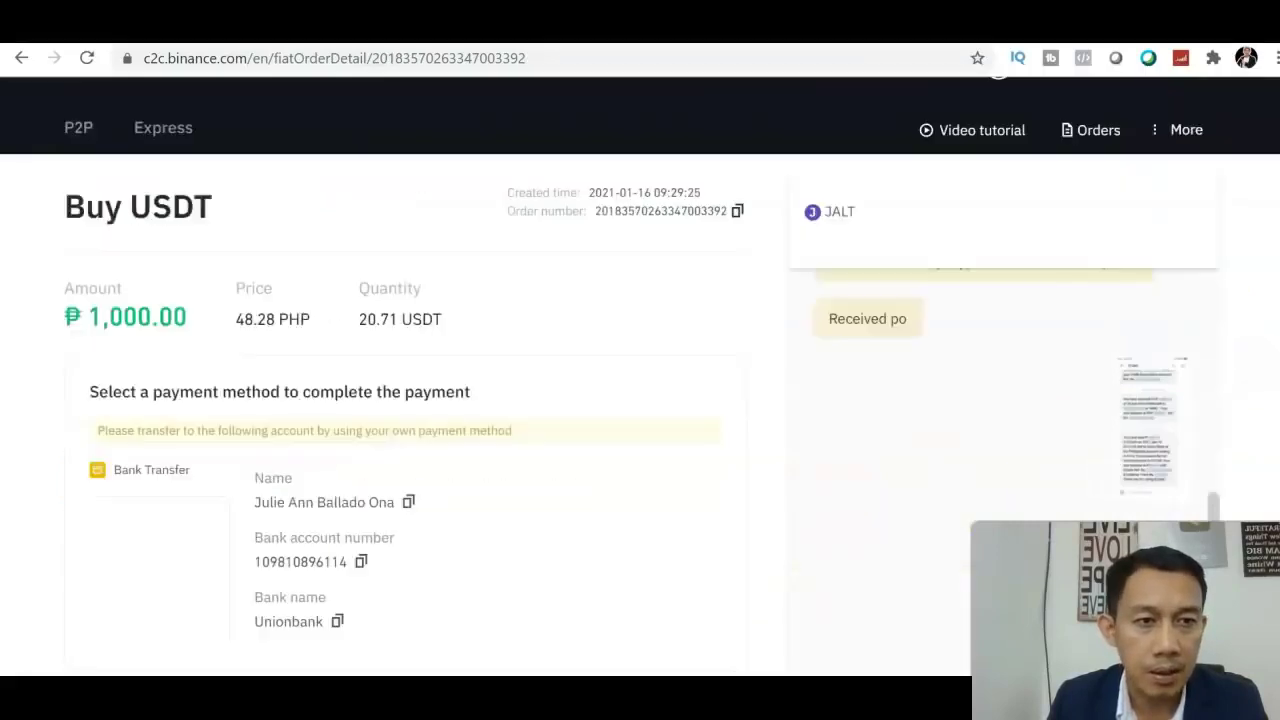
scroll(1240, 372, down, 2)
scroll(642, 369, down, 3)
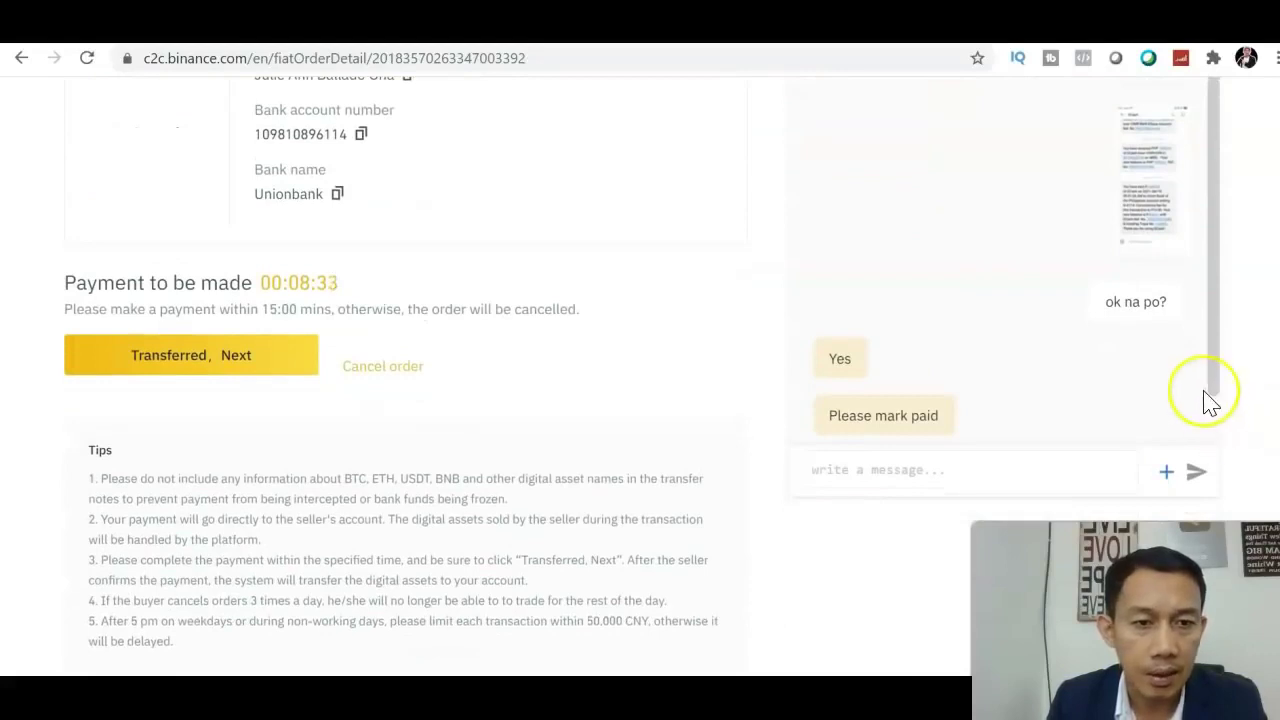
click(1208, 449)
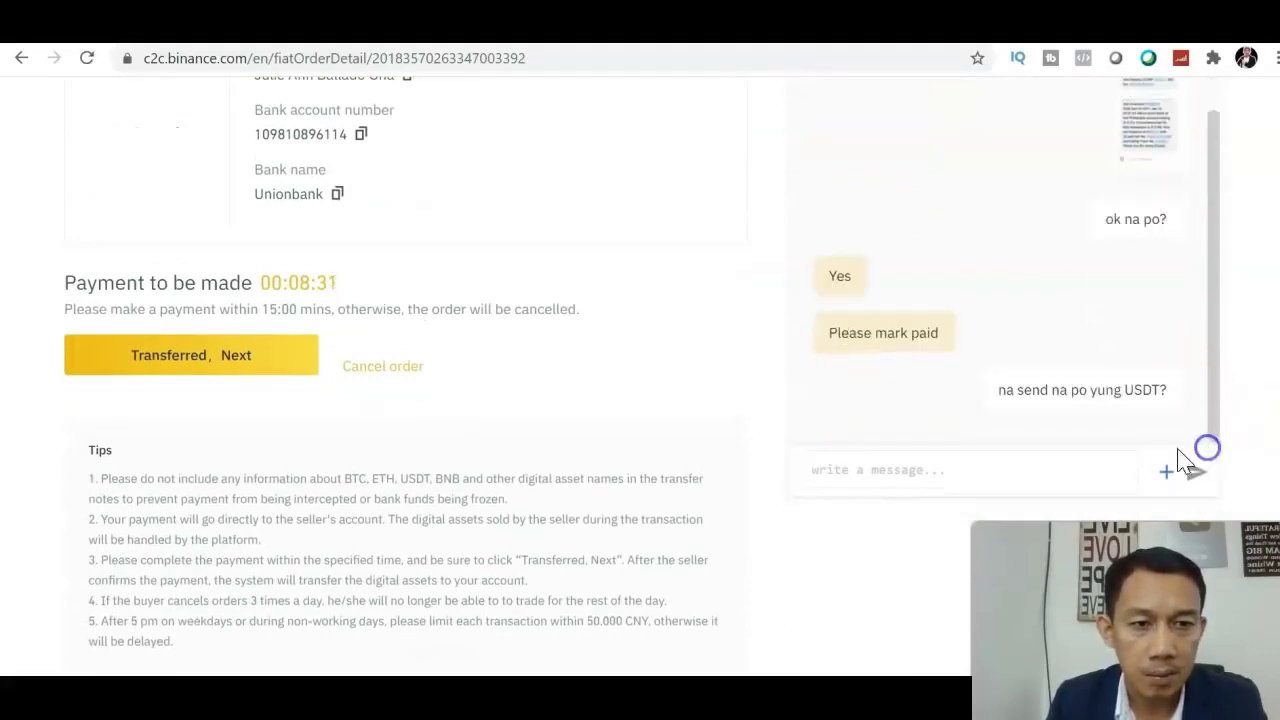
click(249, 357)
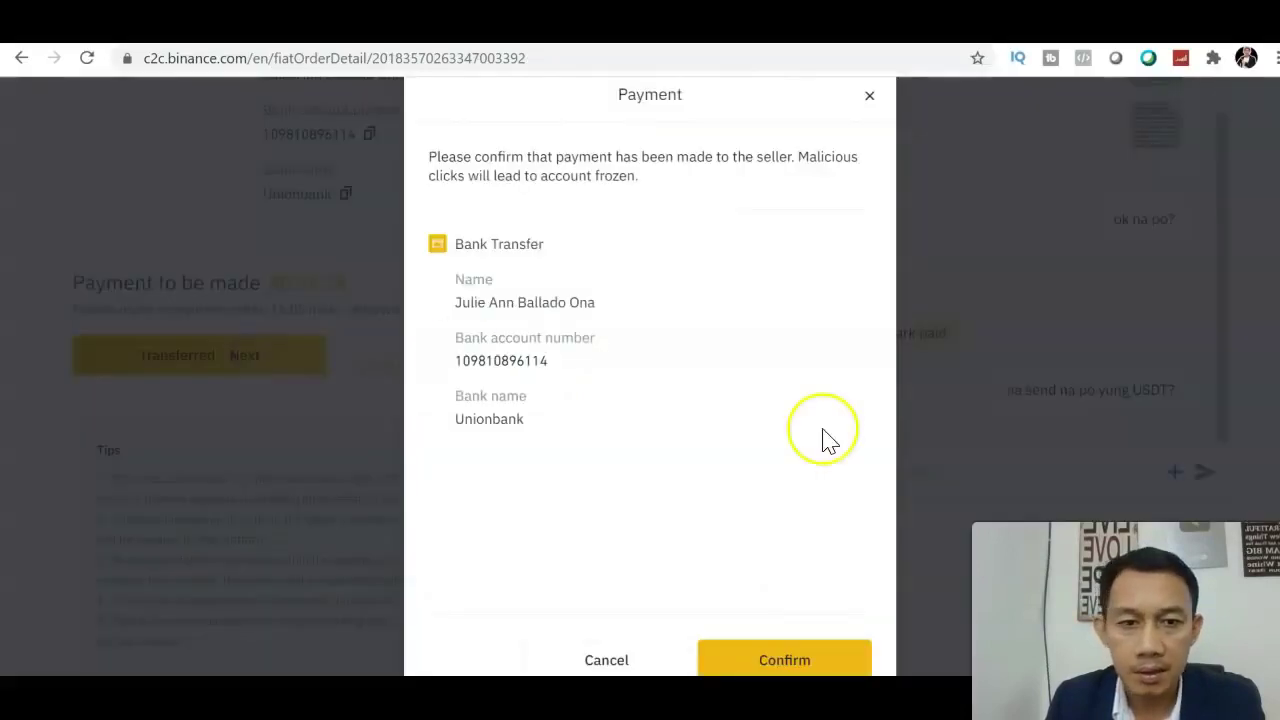
Confirm the payment to the seller and check the order reads 'Order completed'
click(782, 661)
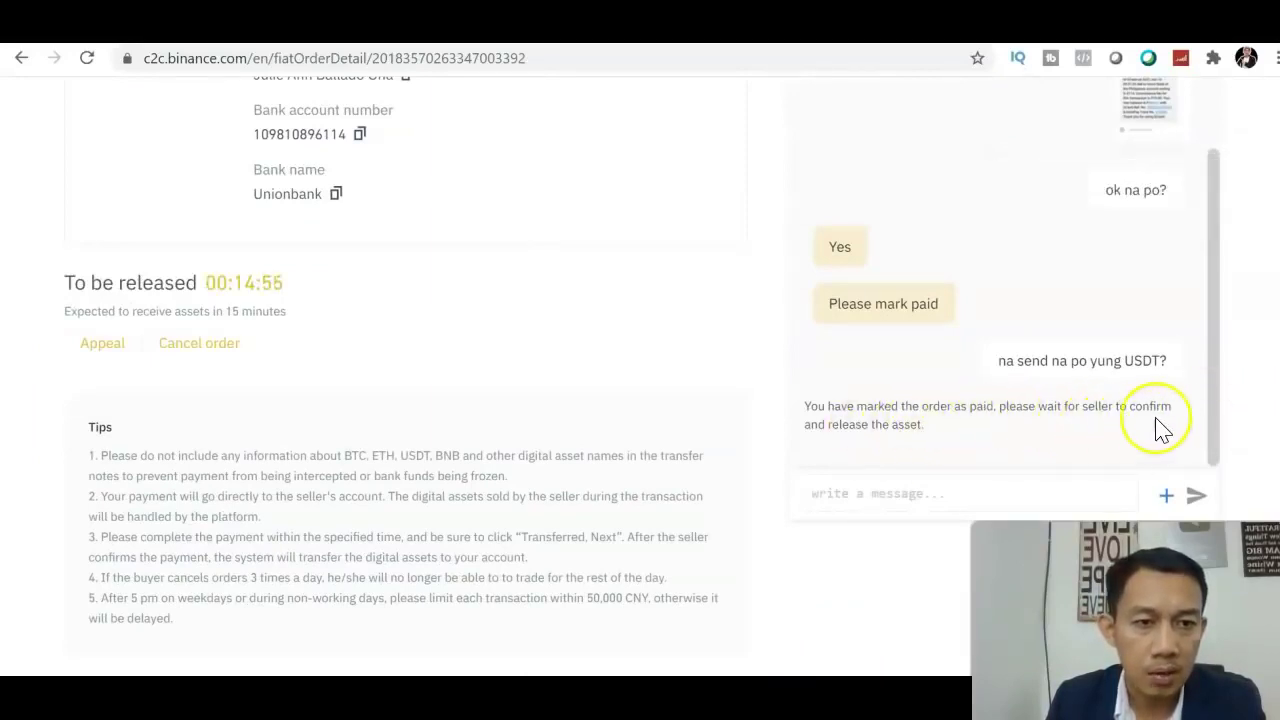
drag(1212, 443, 1217, 246)
scroll(1000, 300, up, 10)
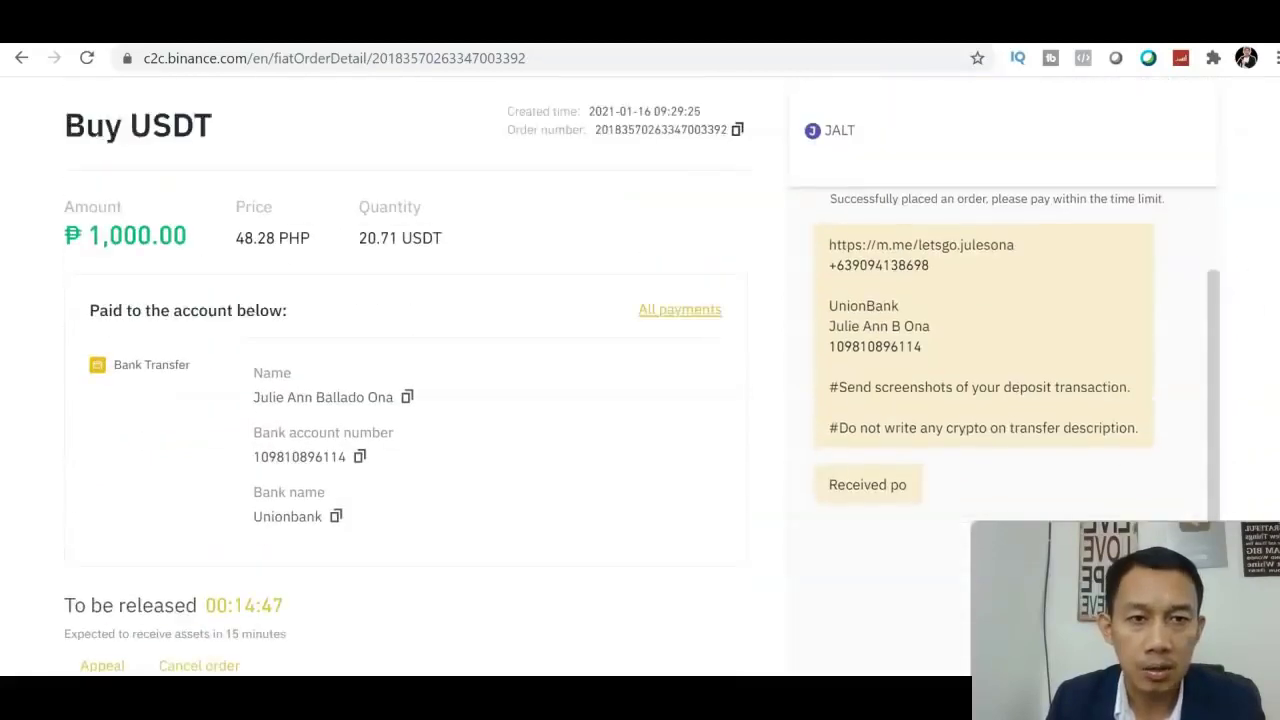
scroll(640, 350, down, 1)
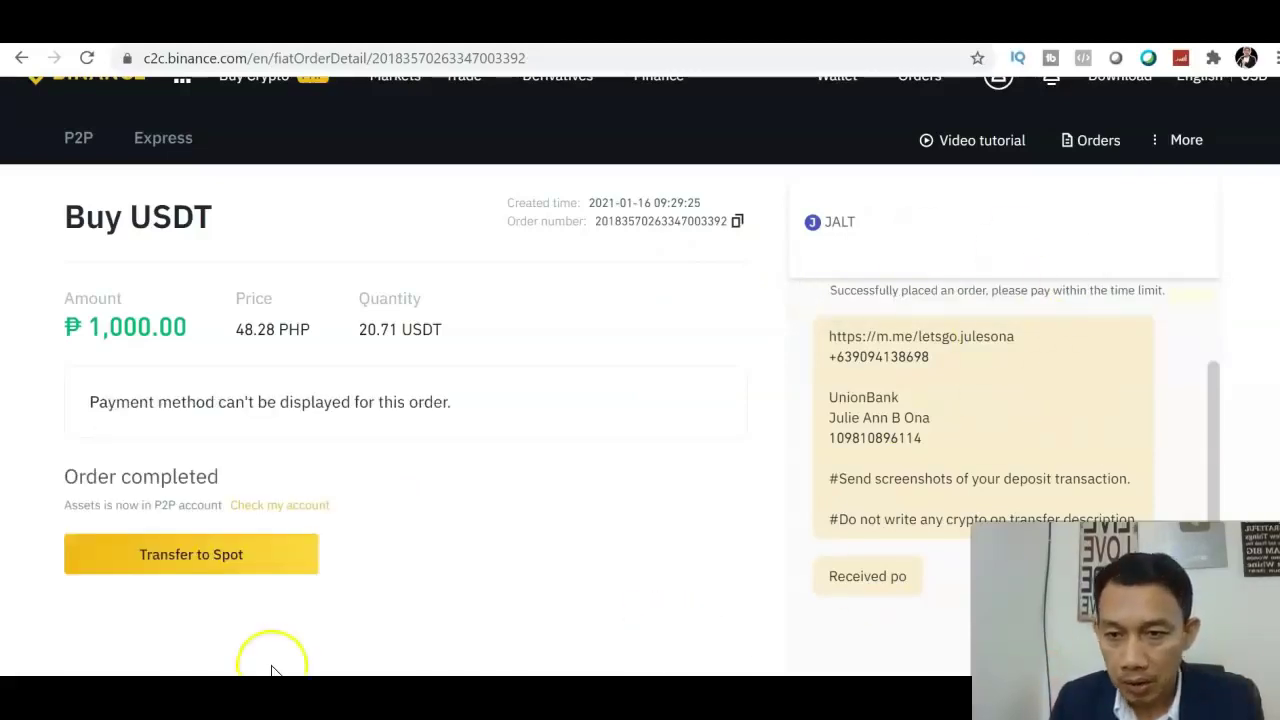
Go to the P2P wallet via Transfer to Spot and reveal its 20.71 USDT balance
click(199, 566)
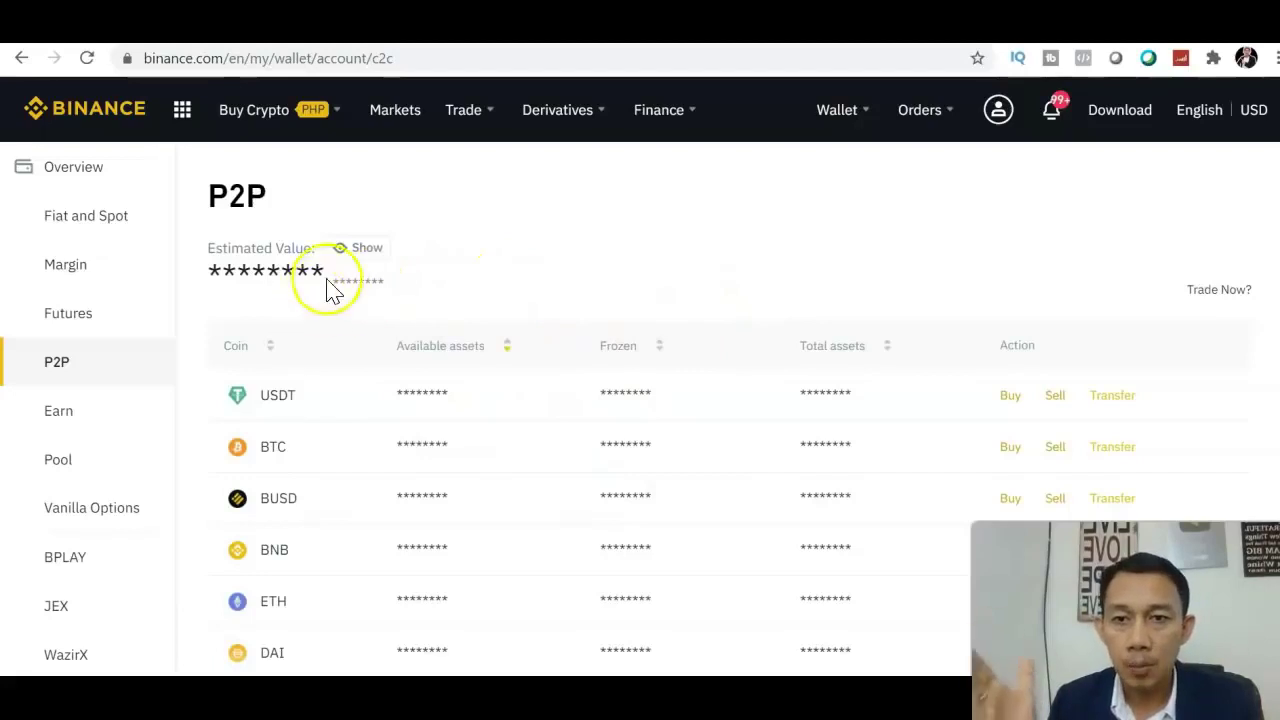
click(358, 255)
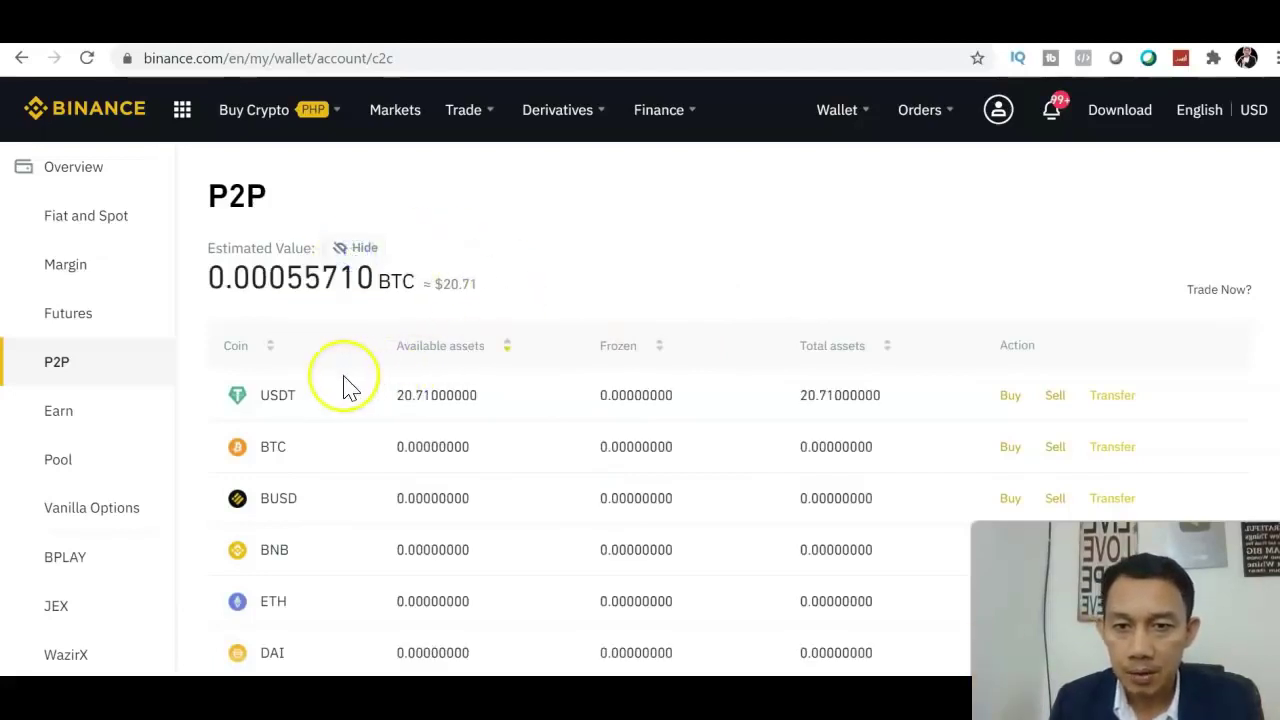
scroll(1270, 240, down, 1)
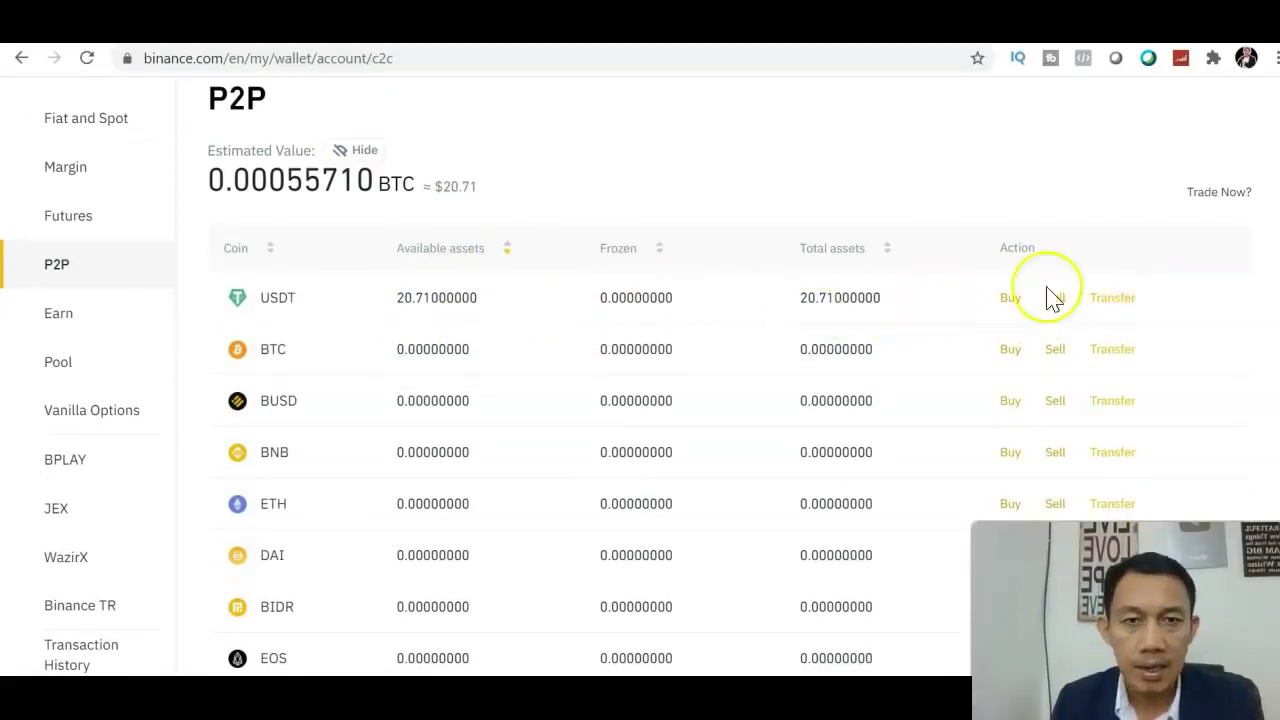
Transfer the maximum 20.71 USDT from P2P to the Spot Wallet, then return to P2P trading
click(1115, 298)
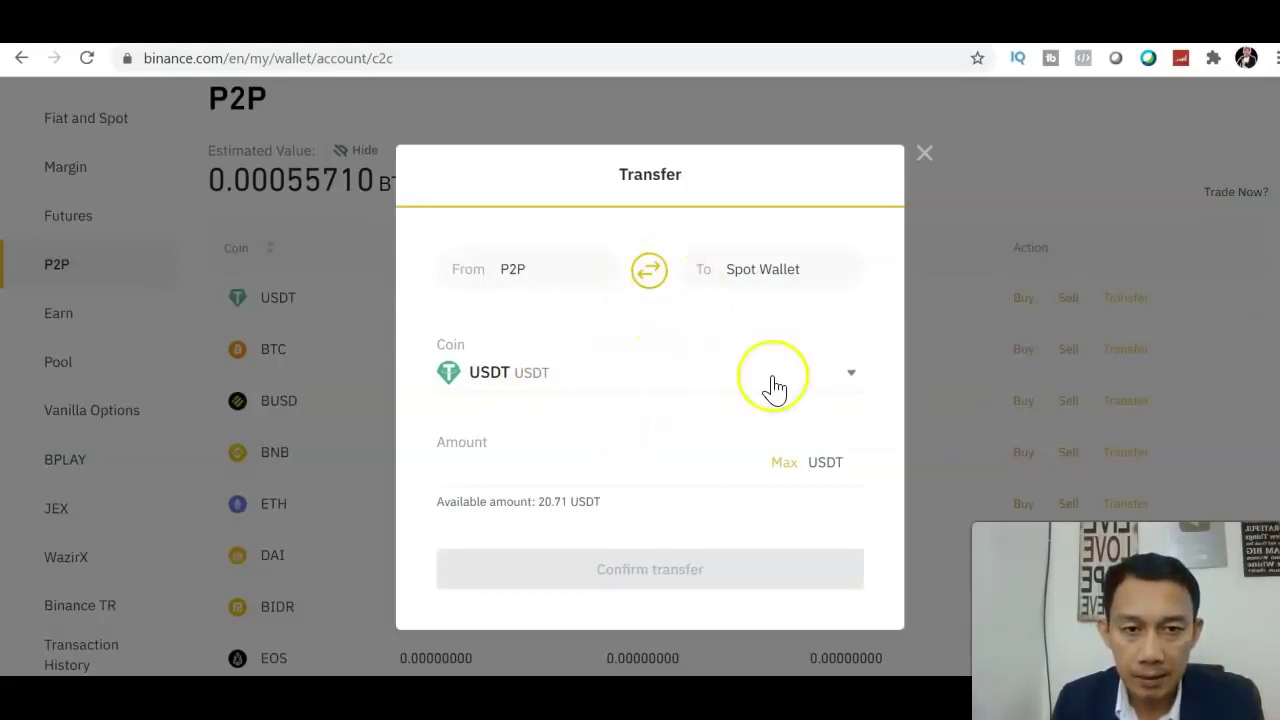
click(717, 378)
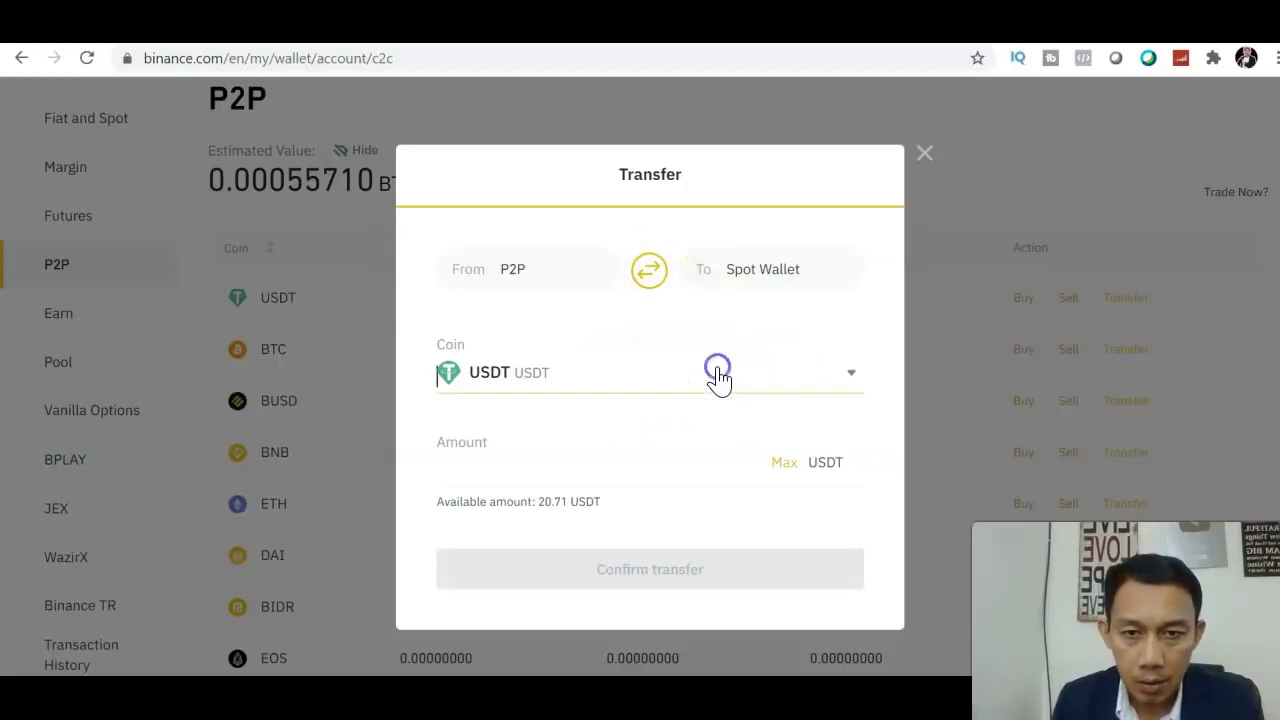
click(859, 358)
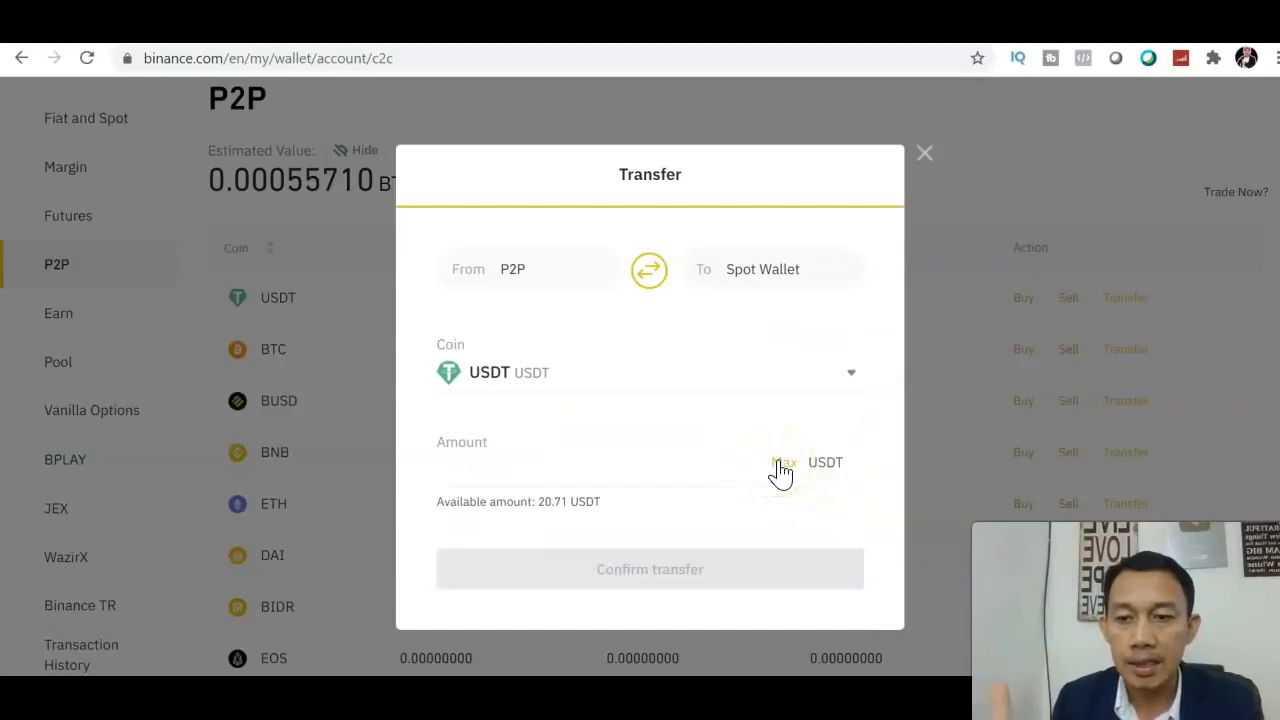
click(779, 464)
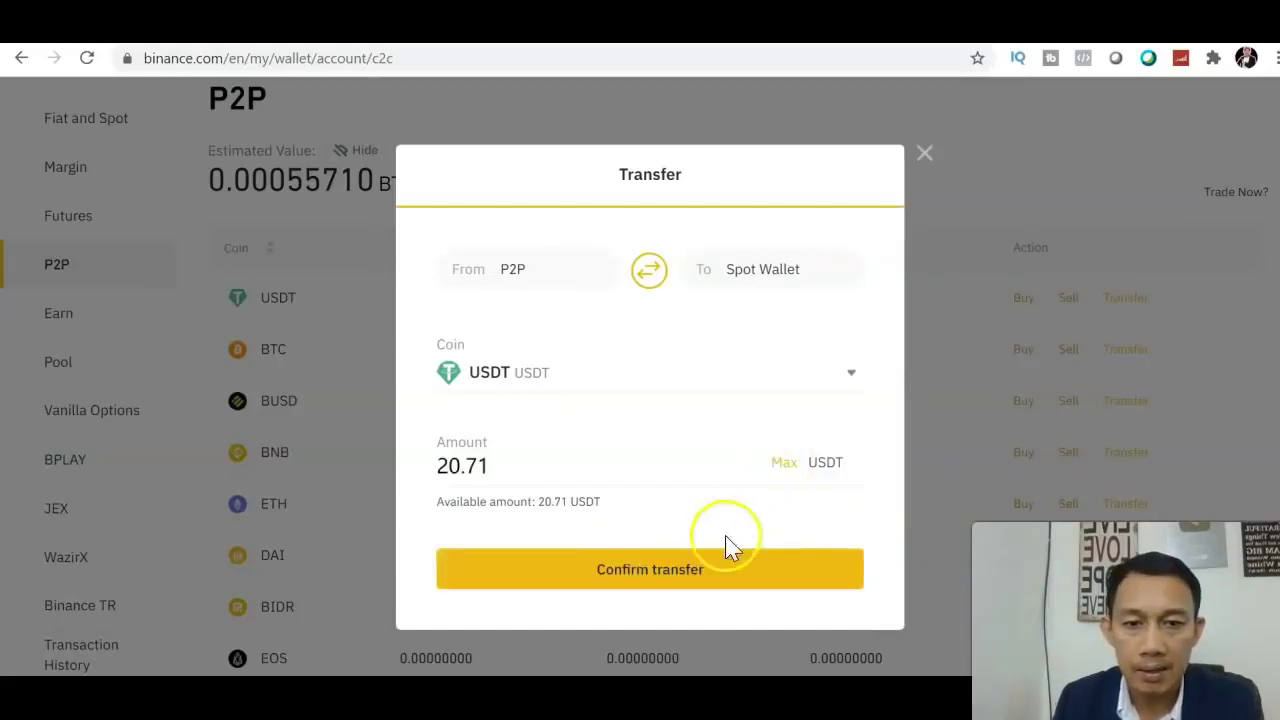
click(701, 577)
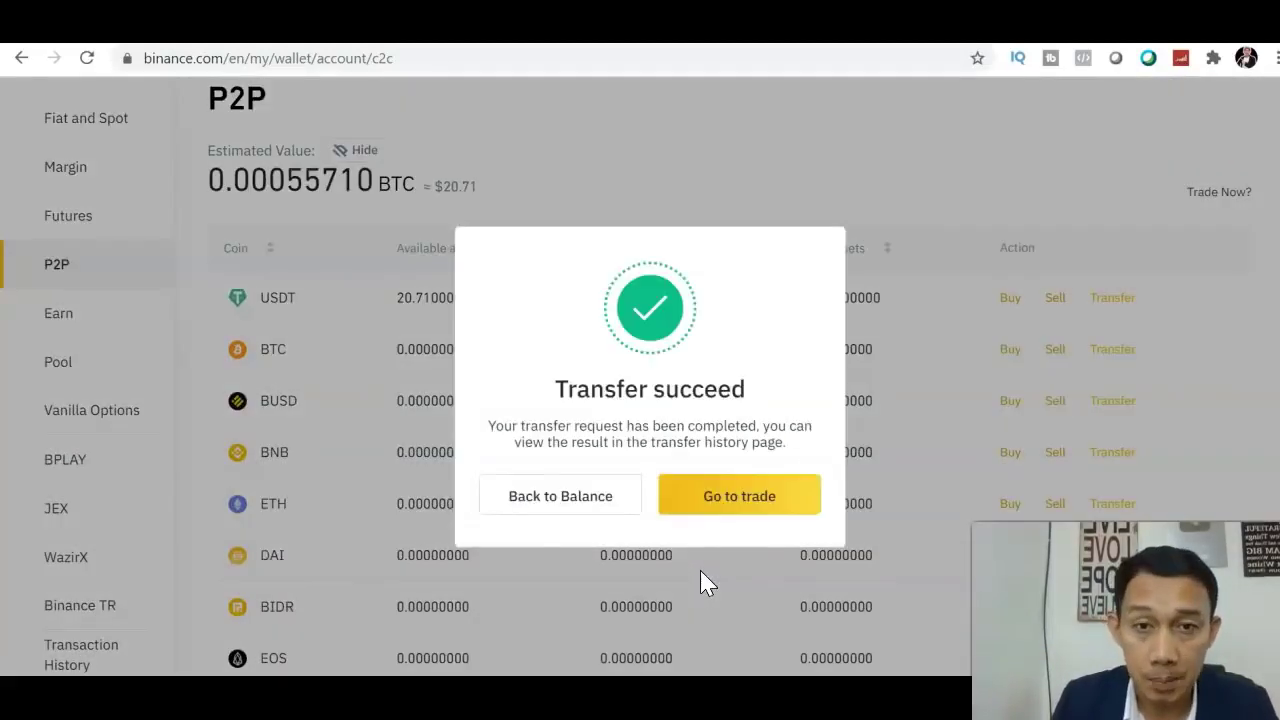
click(713, 508)
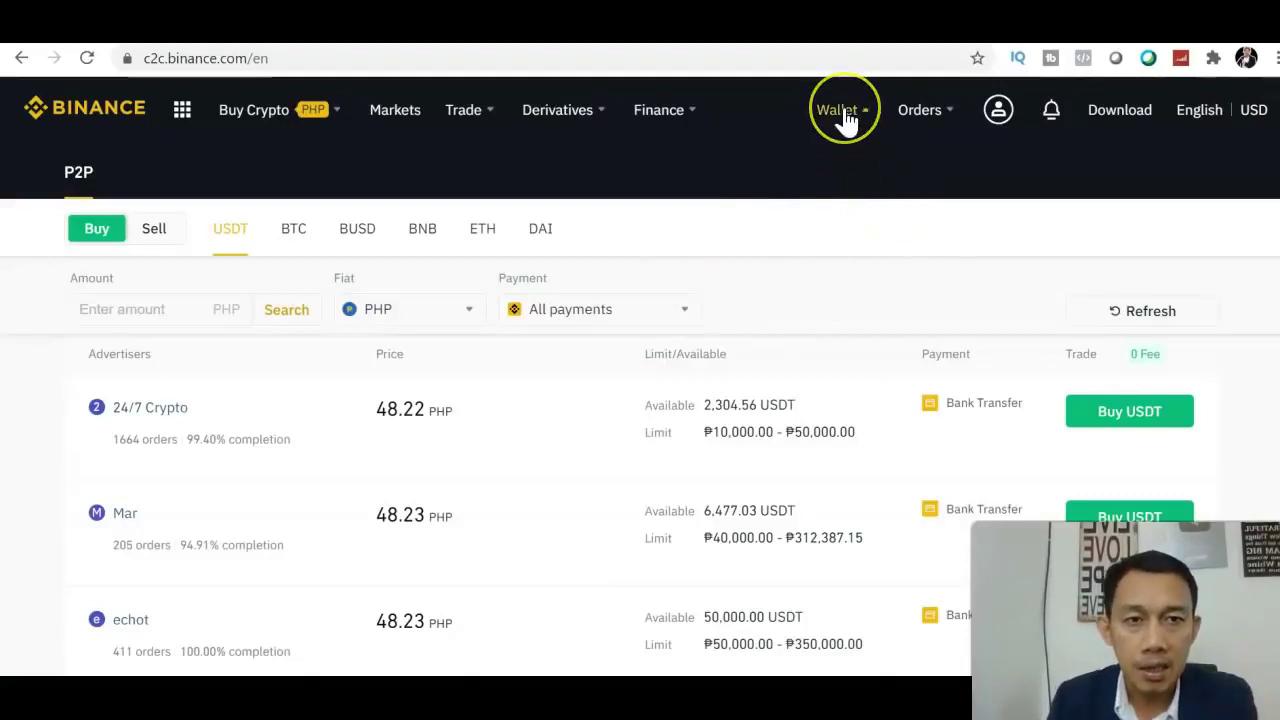
Open the Fiat and Spot wallet and browse coin balances, including 324.60562645 USDT
mouse_move(845, 118)
click(849, 222)
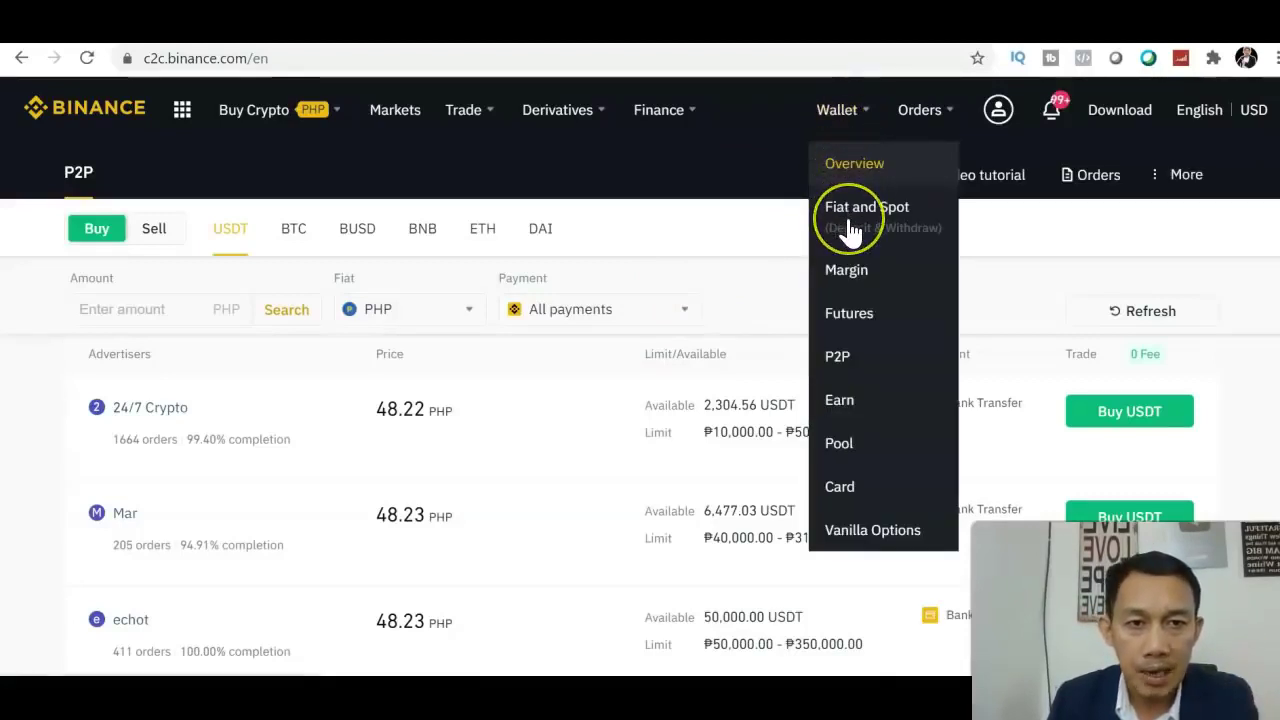
click(851, 229)
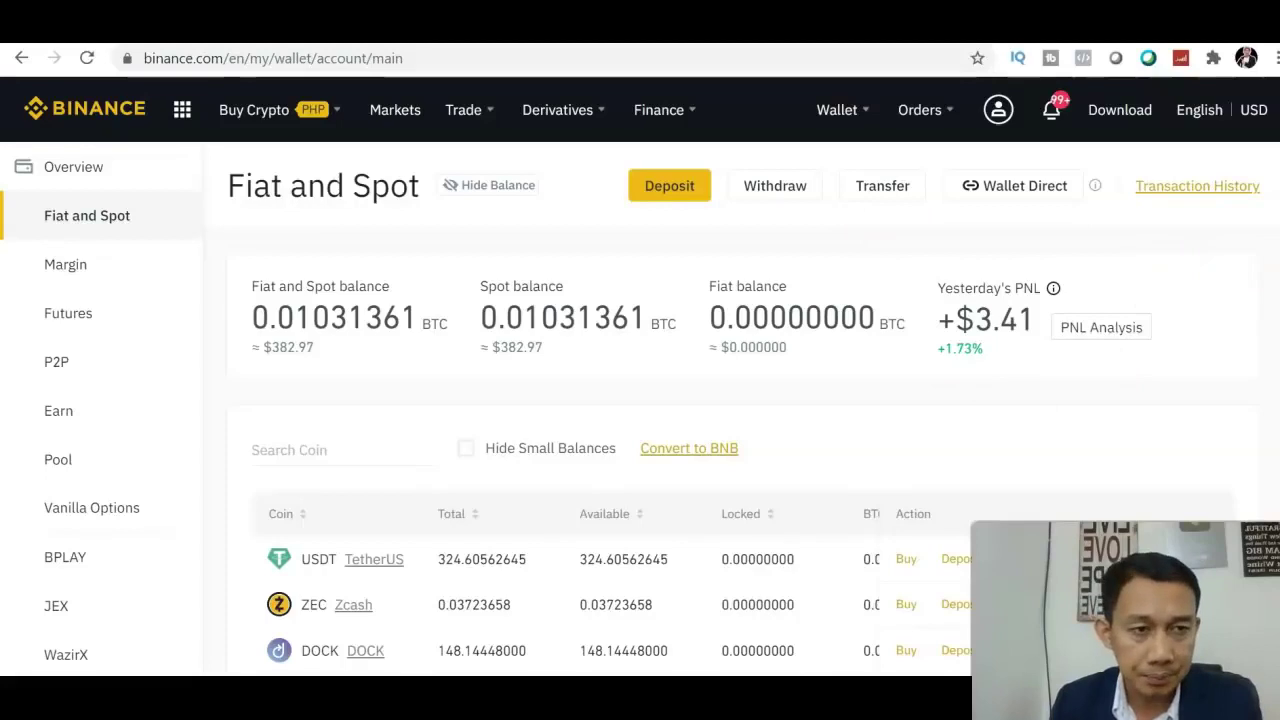
scroll(640, 376, down, 2)
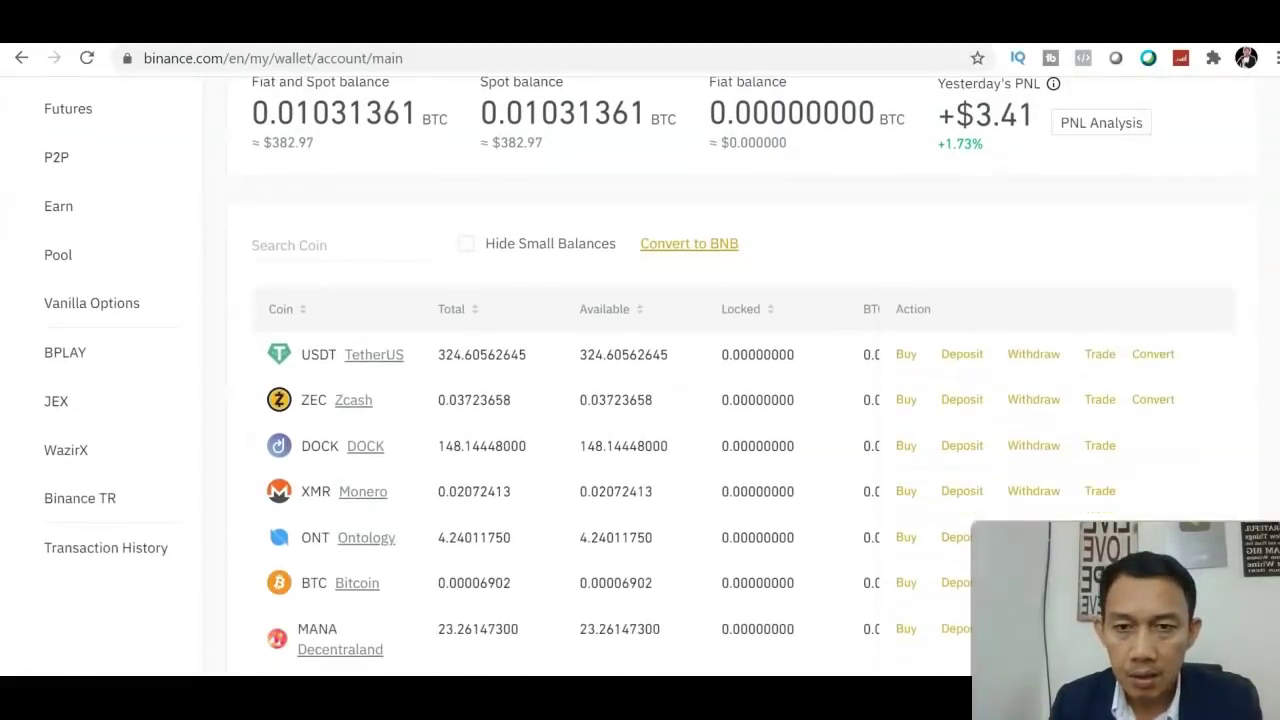
scroll(640, 376, up, 1)
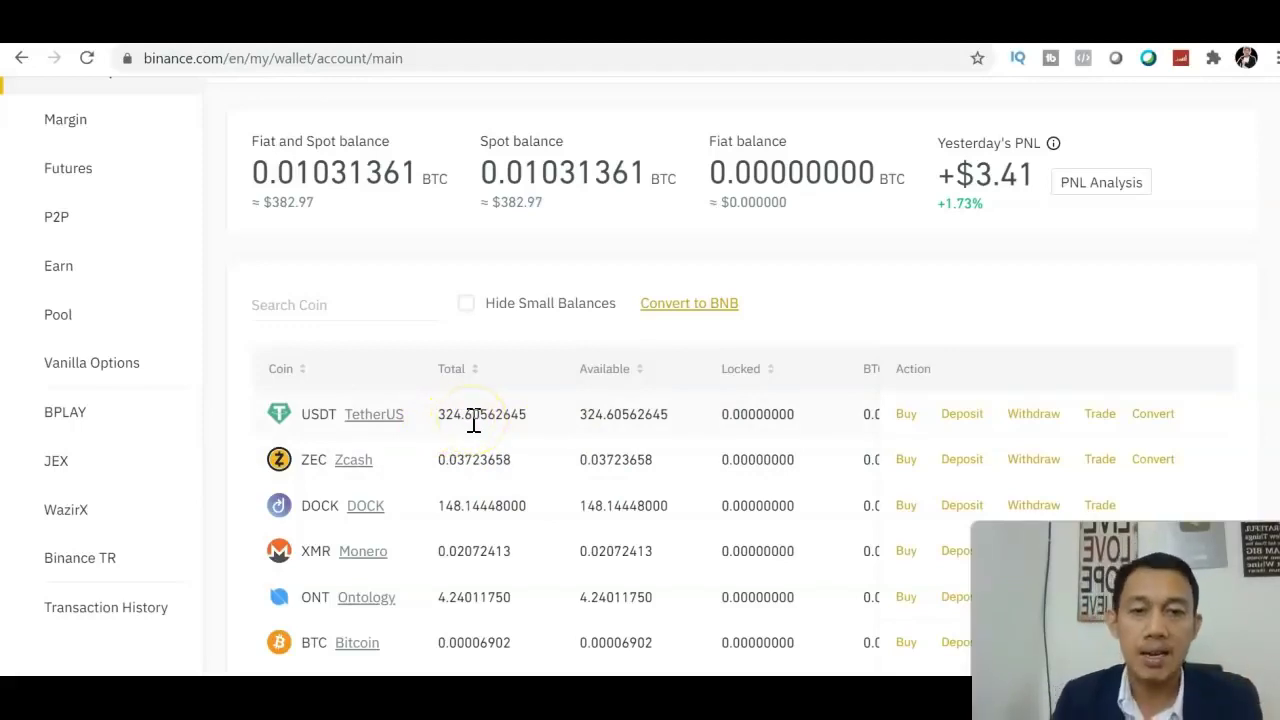
scroll(1000, 355, up, 2)
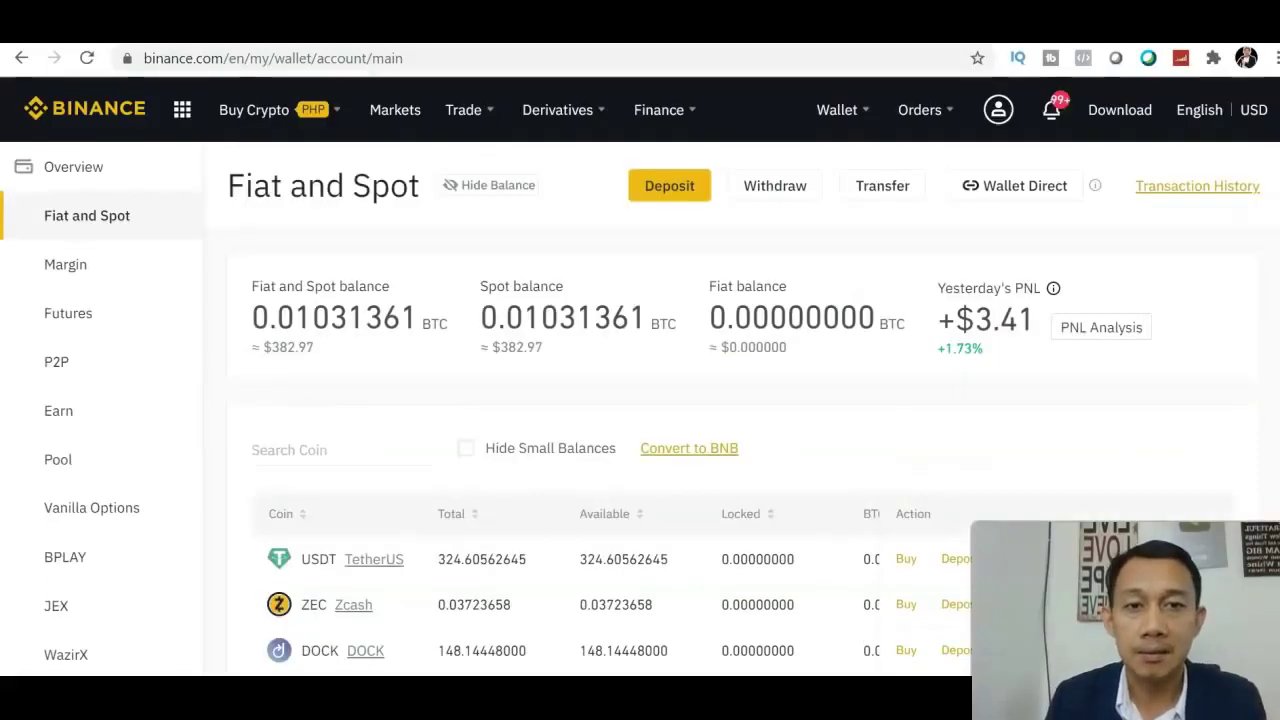
scroll(640, 400, down, 4)
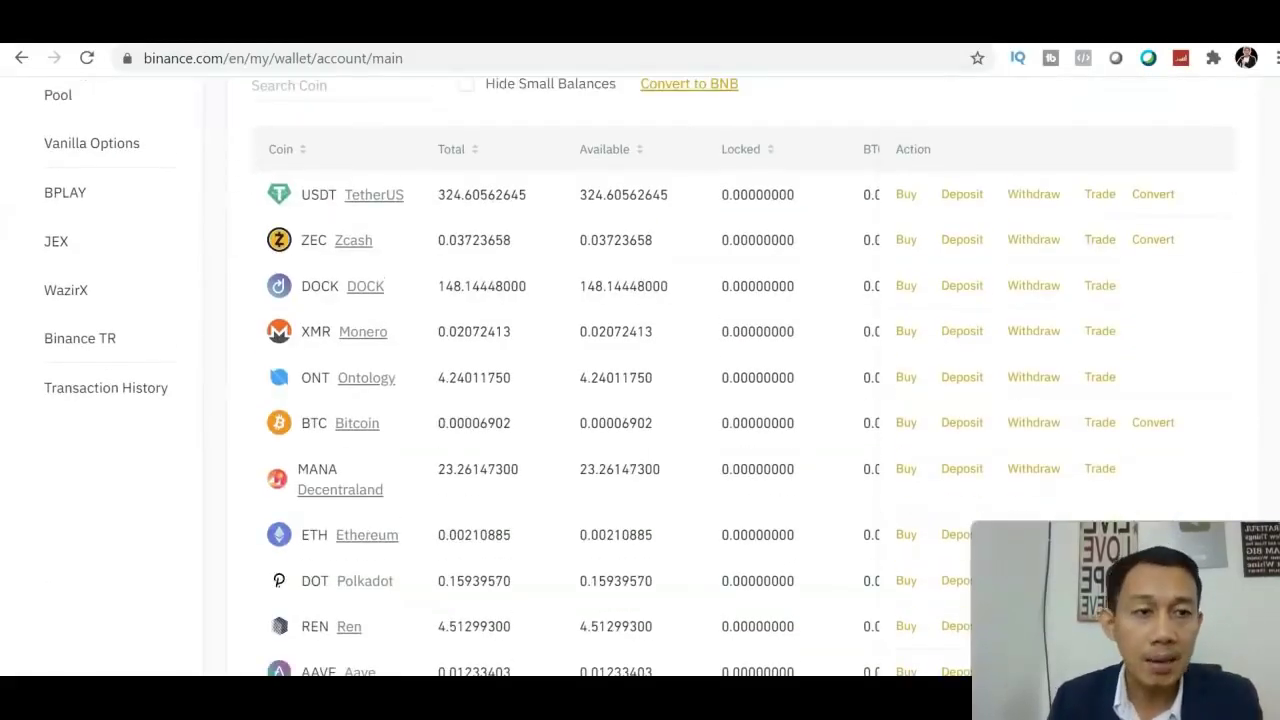
scroll(640, 376, up, 4)
scroll(640, 376, down, 3)
scroll(640, 373, down, 3)
scroll(640, 373, up, 3)
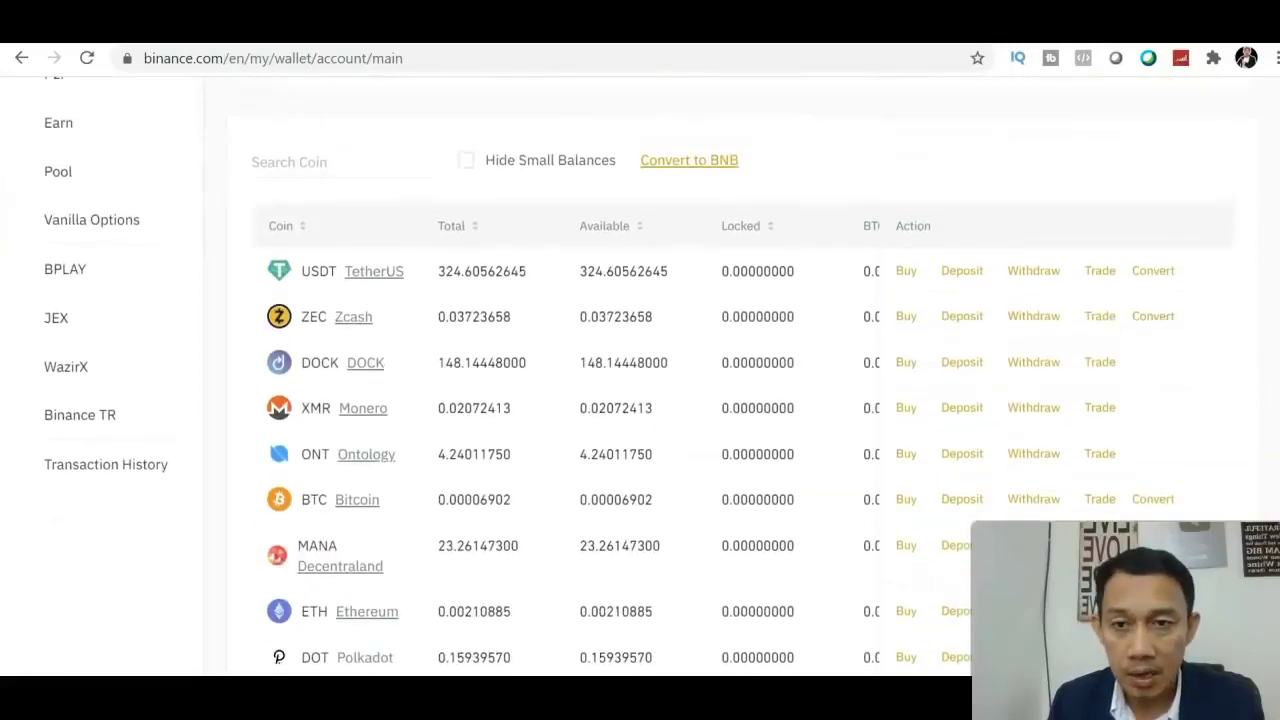
scroll(640, 373, down, 1)
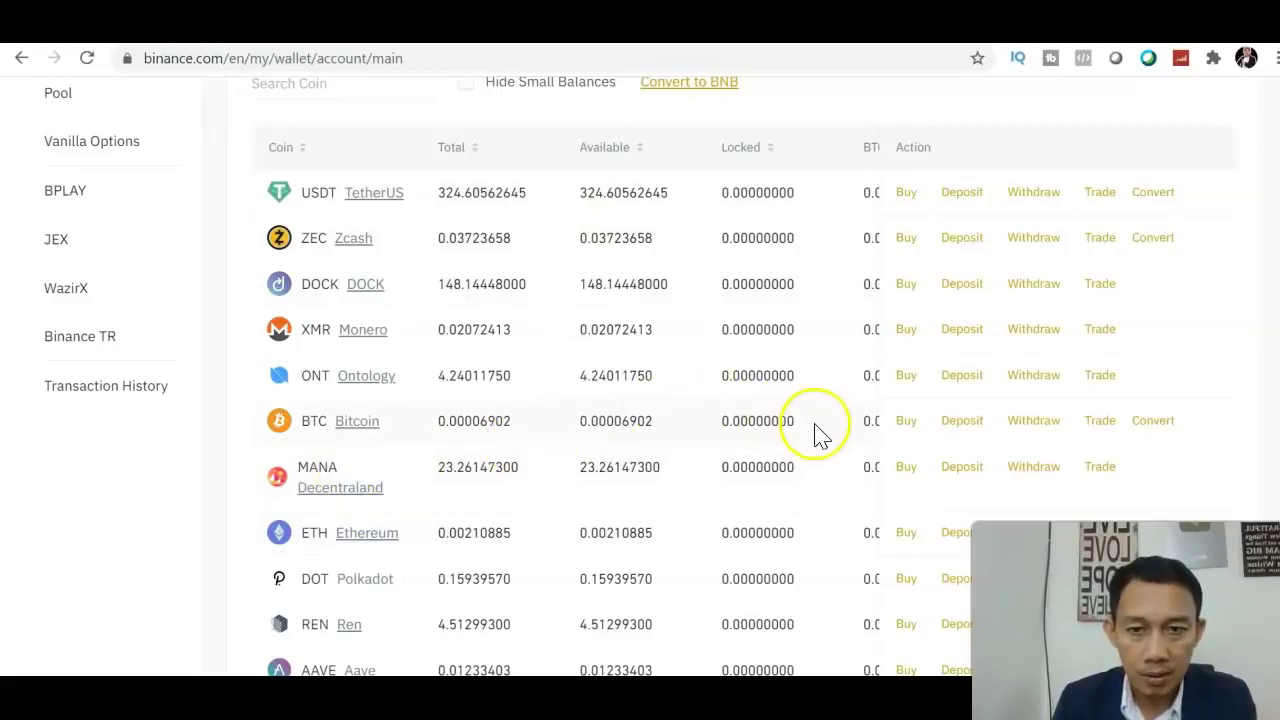
click(370, 90)
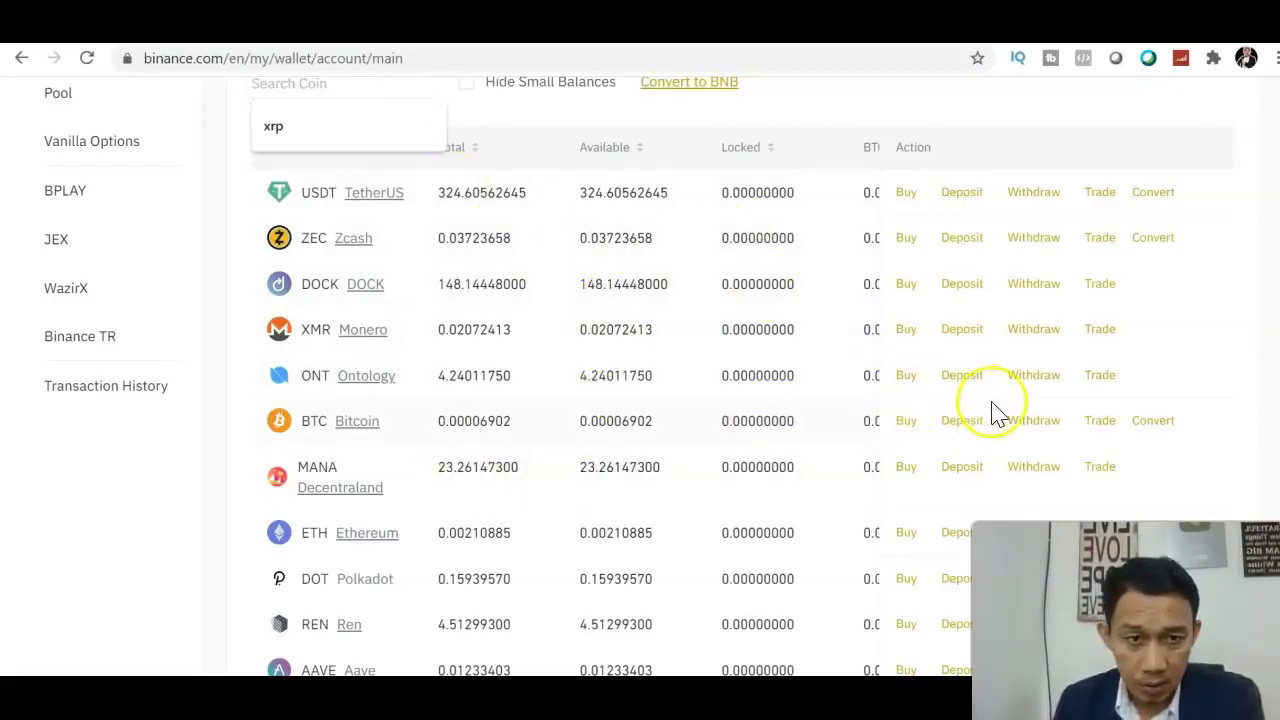
Start trading from the BTC row by choosing the BTC/USDT pair, priced at 37,211.42
click(1105, 423)
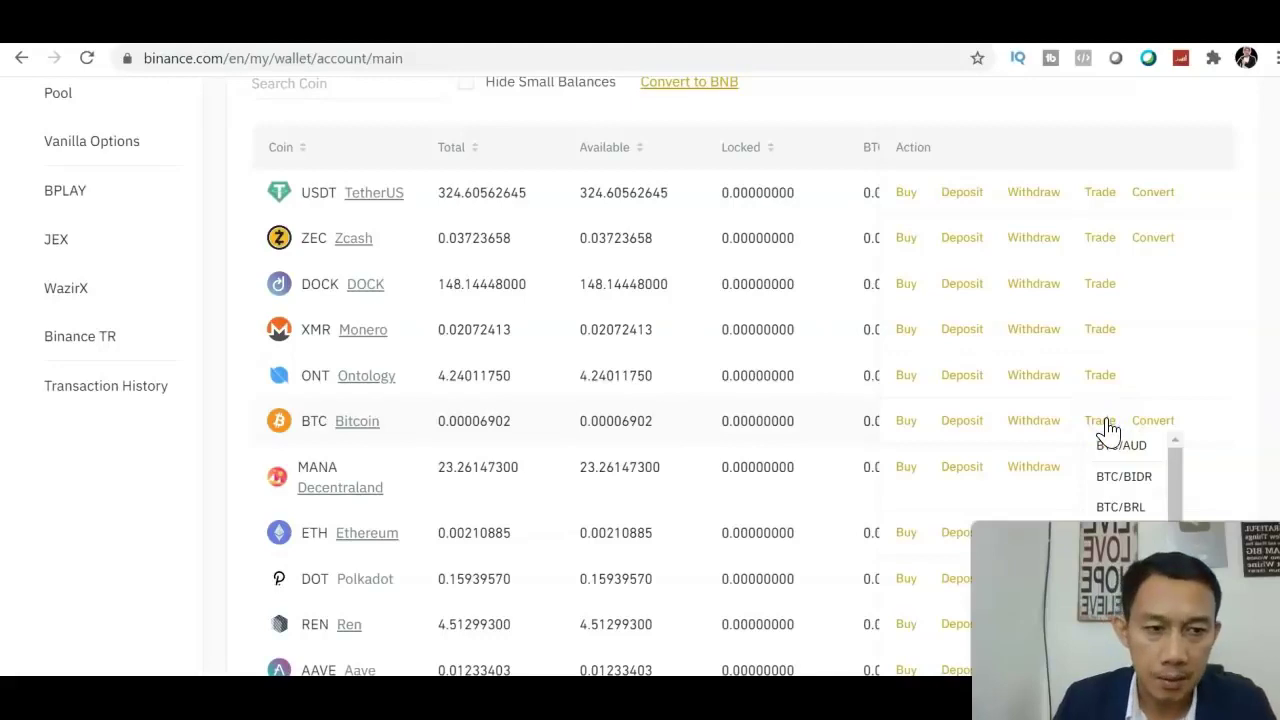
scroll(700, 400, down, 3)
drag(1172, 251, 1180, 371)
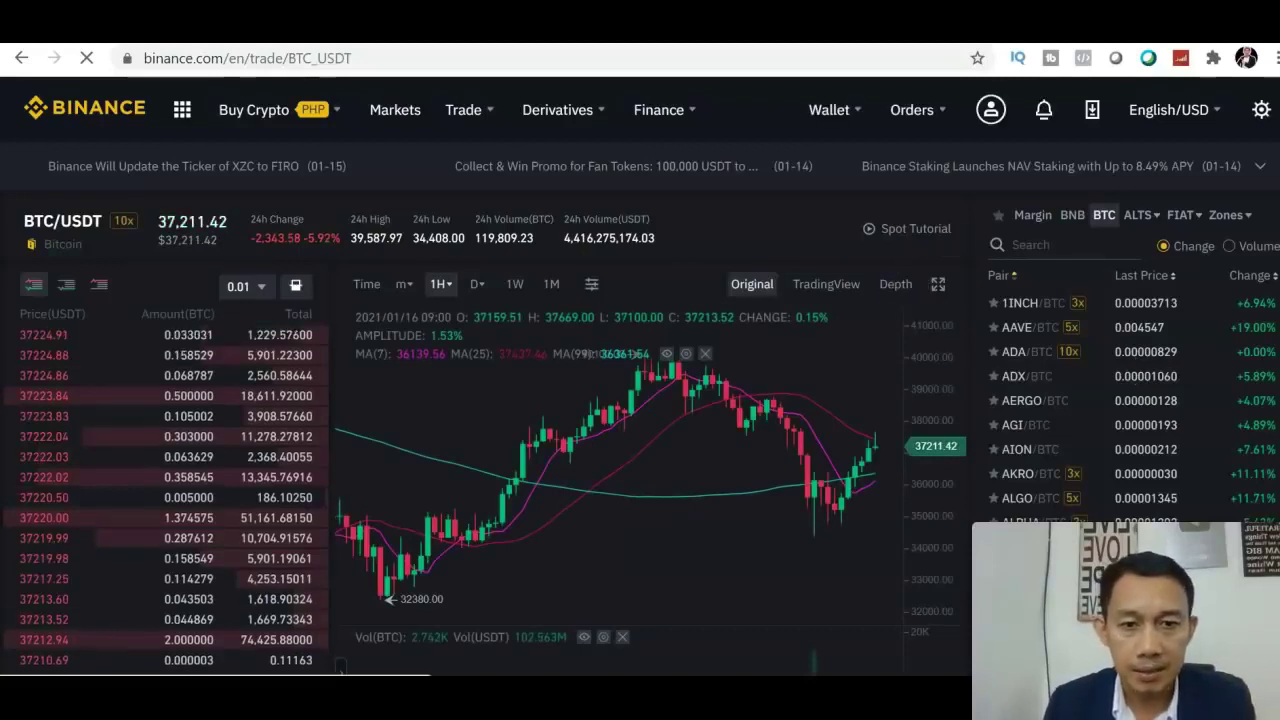
scroll(640, 400, down, 2)
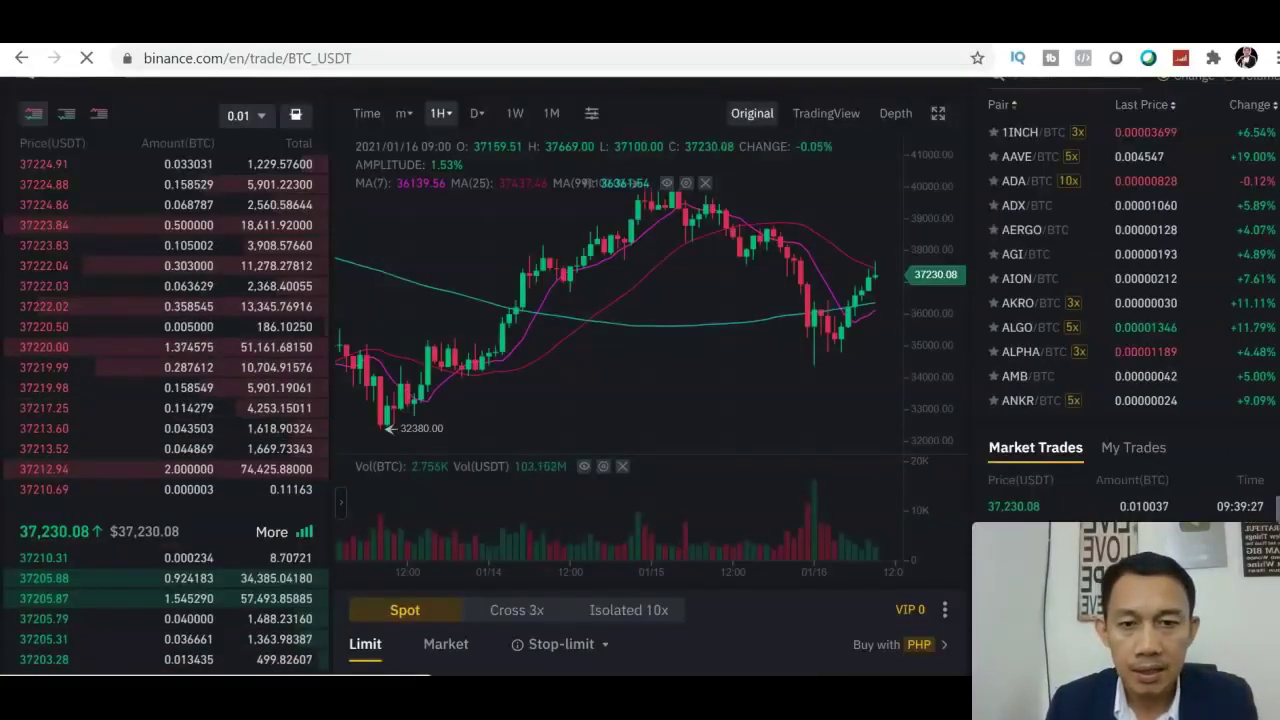
scroll(640, 376, down, 1)
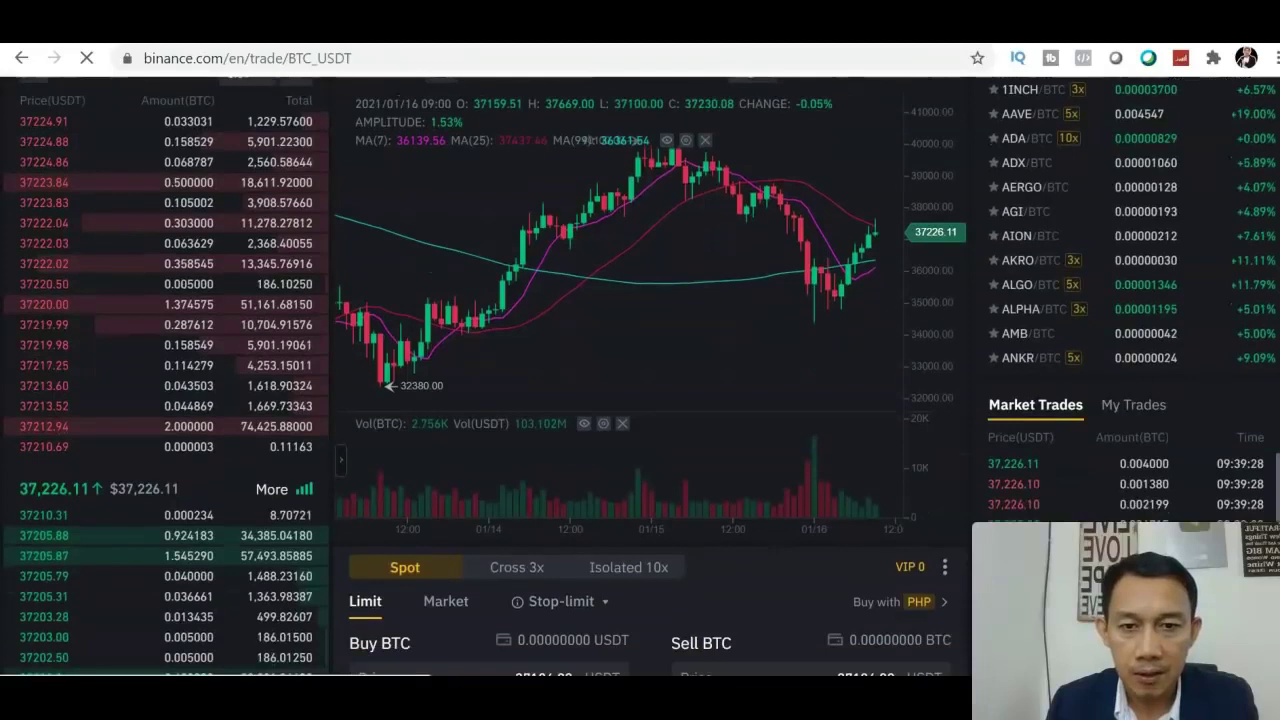
scroll(640, 400, down, 2)
scroll(640, 400, up, 3)
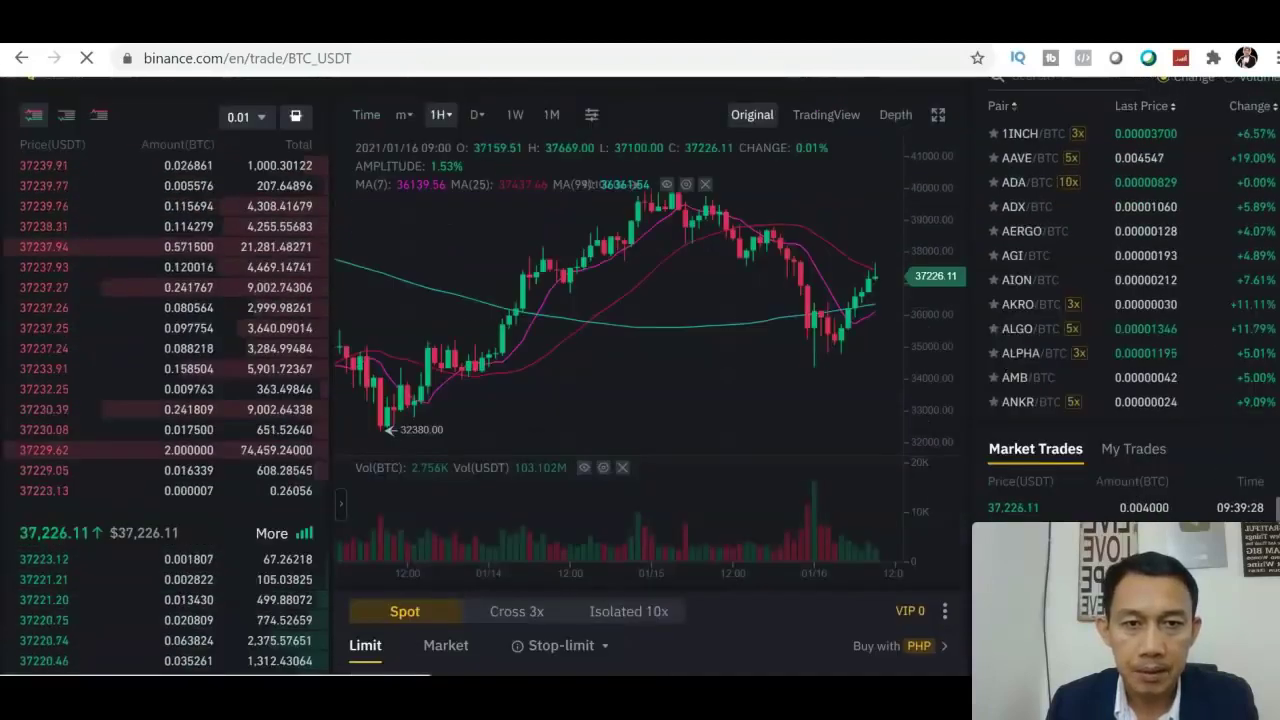
scroll(640, 400, up, 2)
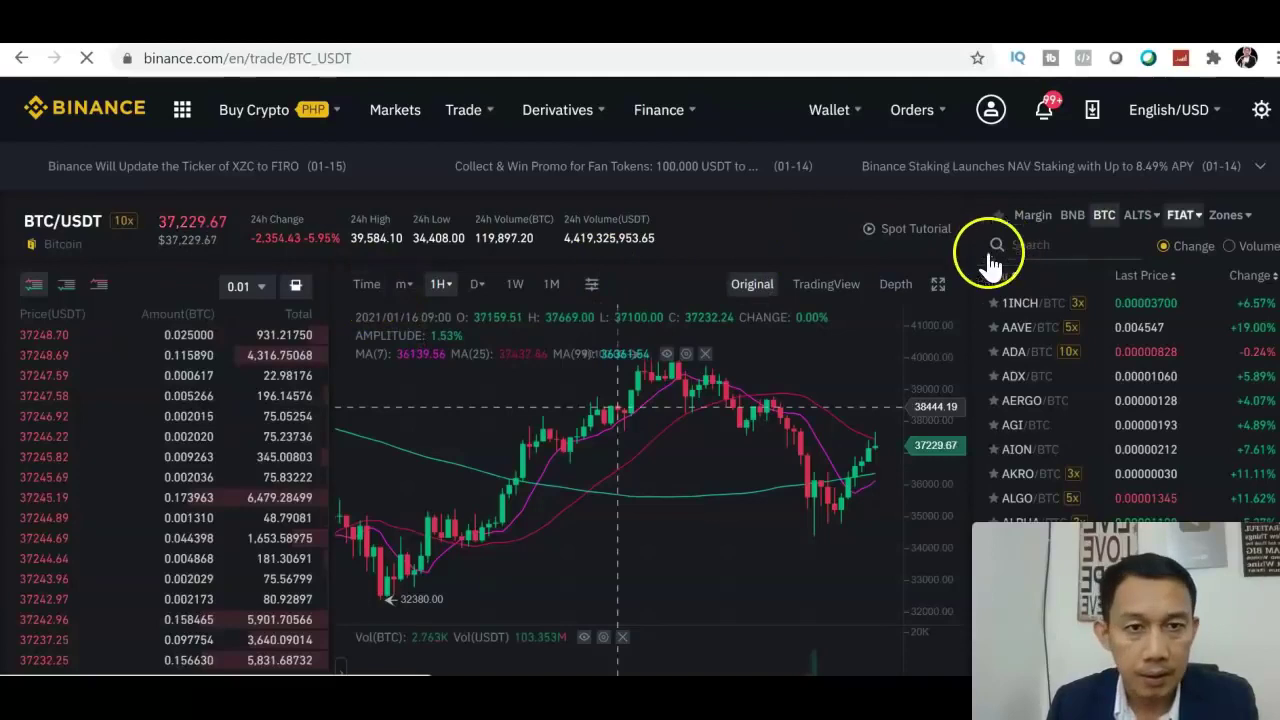
scroll(617, 407, down, 1)
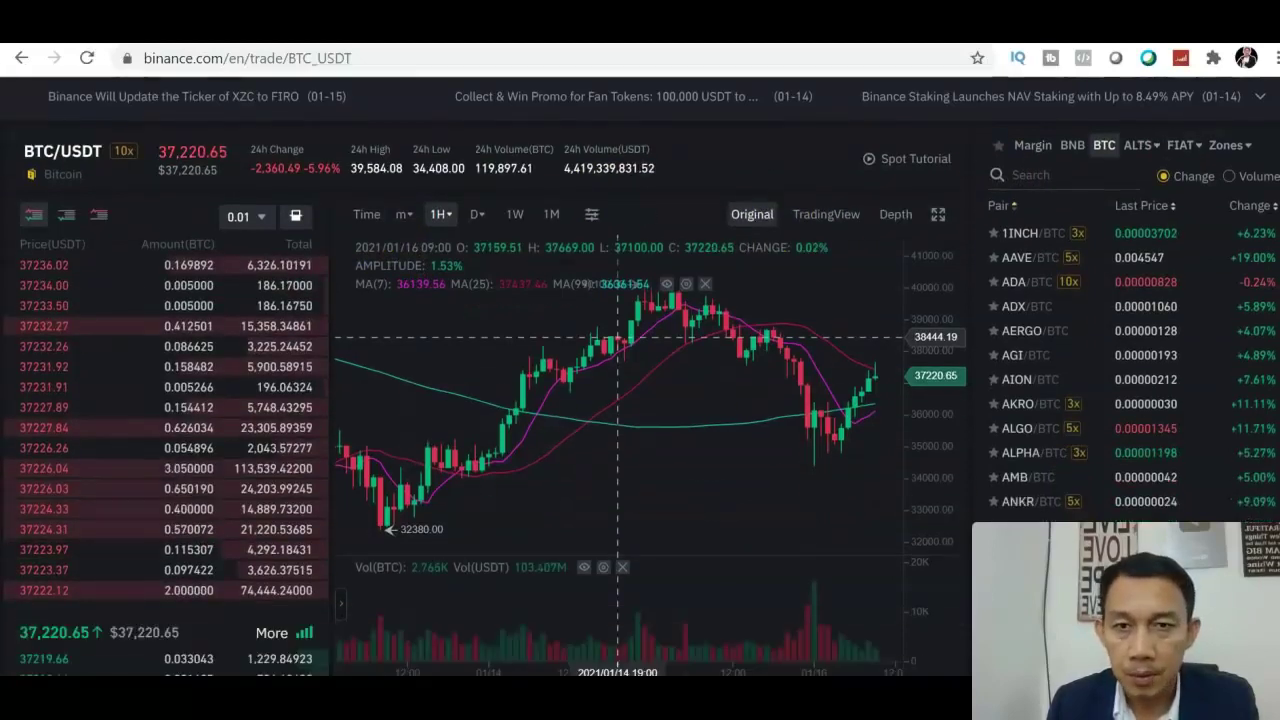
scroll(640, 376, down, 1)
scroll(640, 376, up, 2)
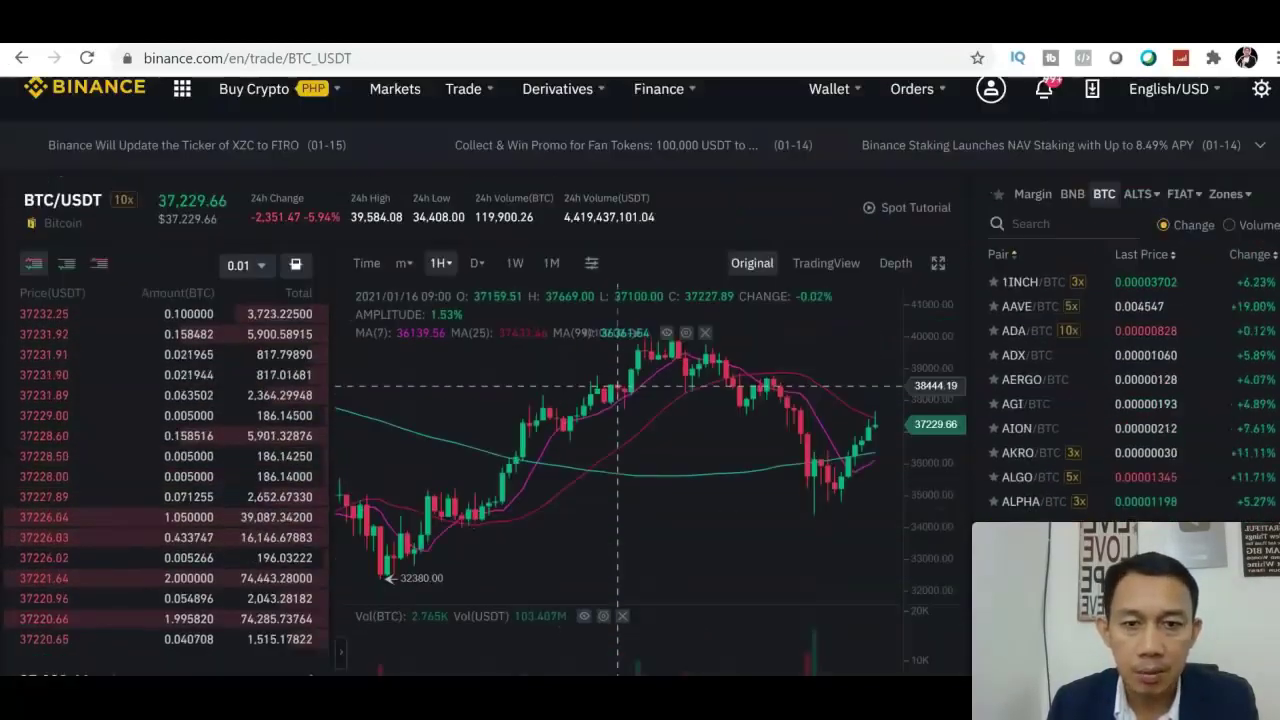
scroll(640, 376, down, 1)
scroll(617, 368, down, 1)
scroll(617, 368, up, 2)
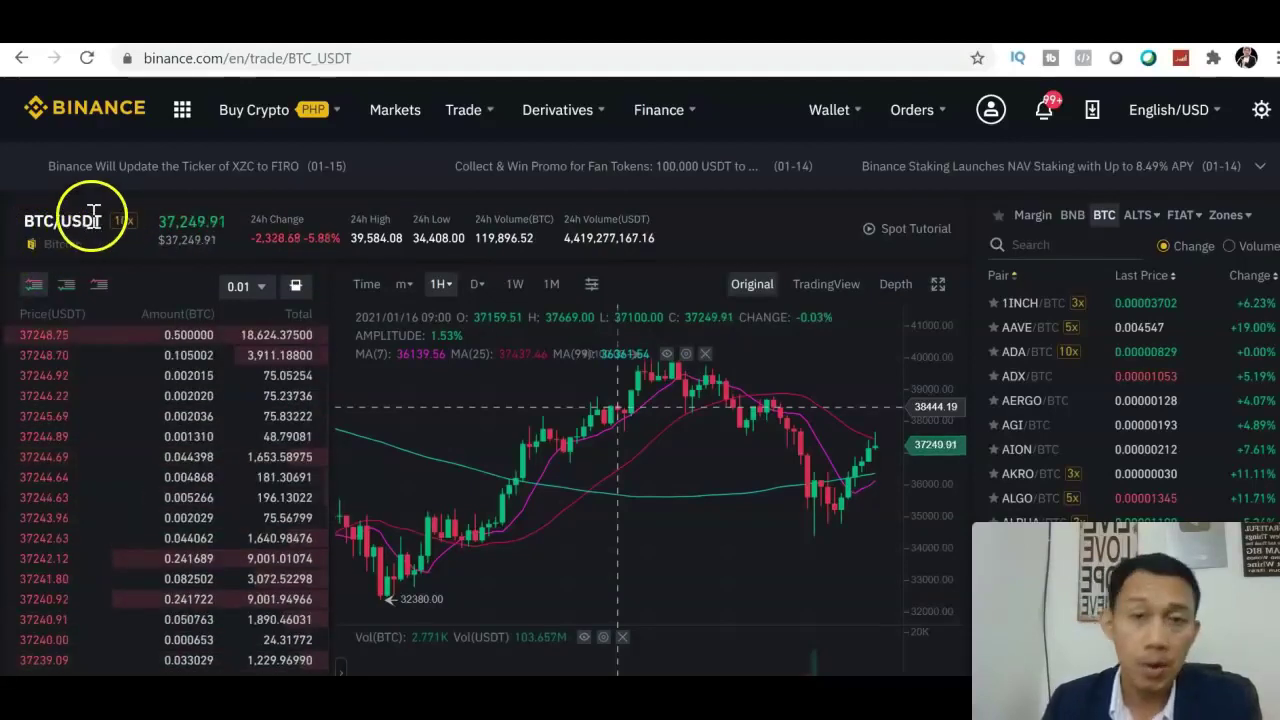
mouse_move(172, 373)
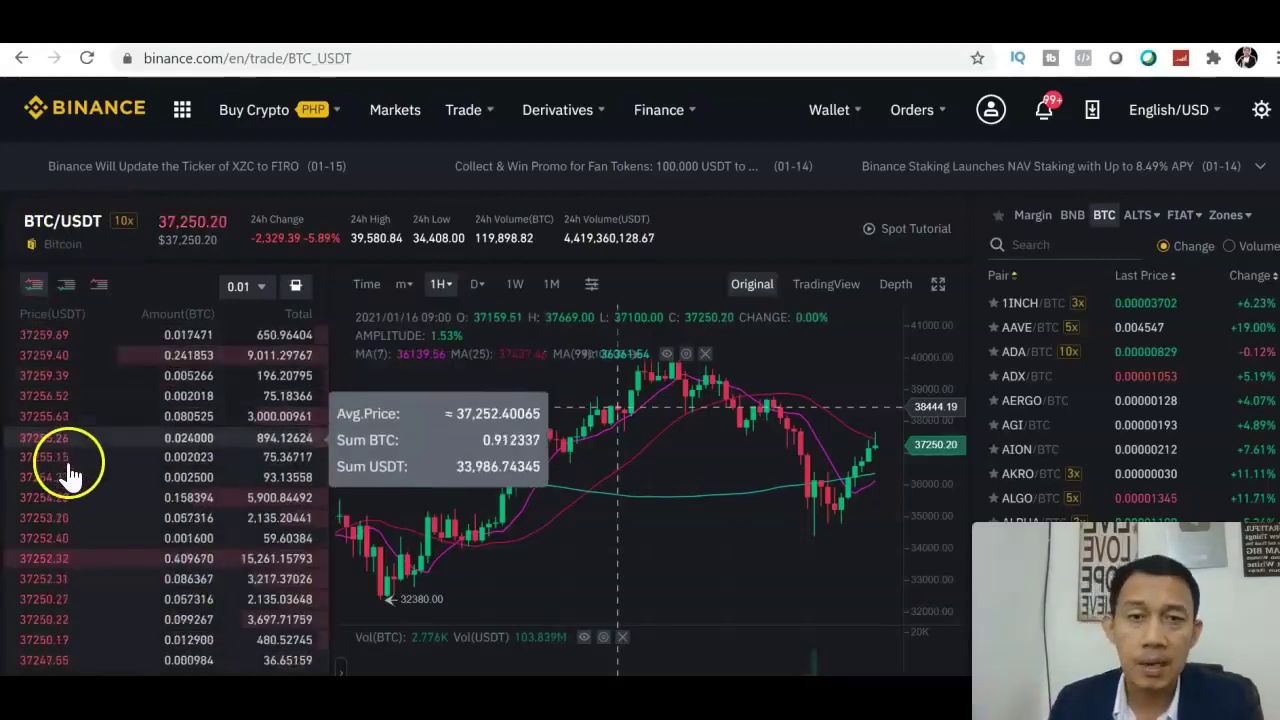
scroll(640, 376, down, 3)
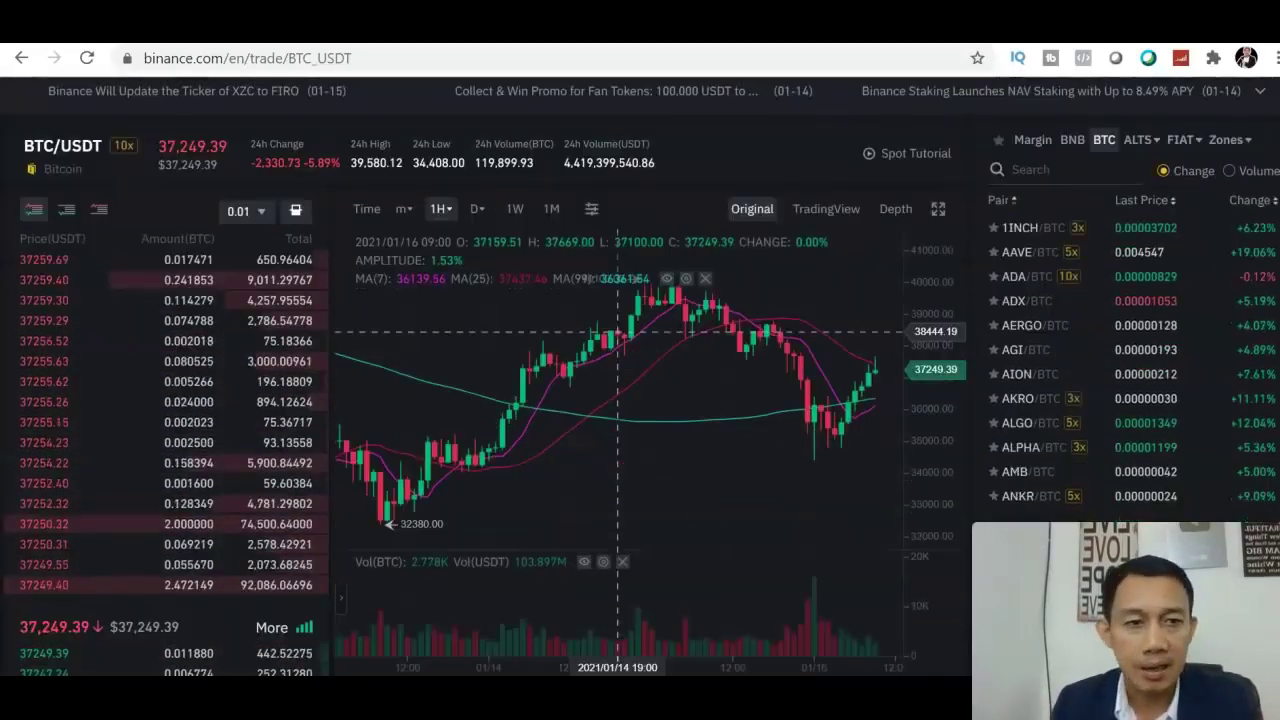
scroll(617, 163, up, 1)
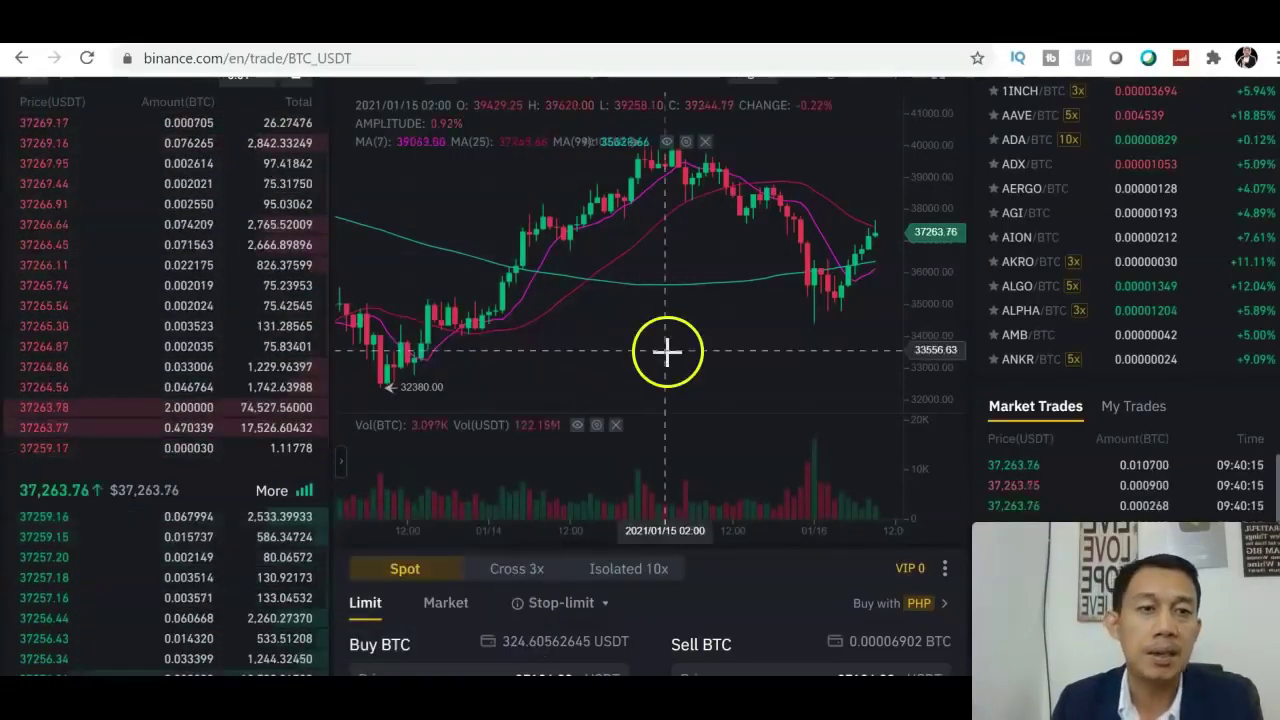
scroll(640, 376, up, 1)
scroll(640, 376, up, 1)
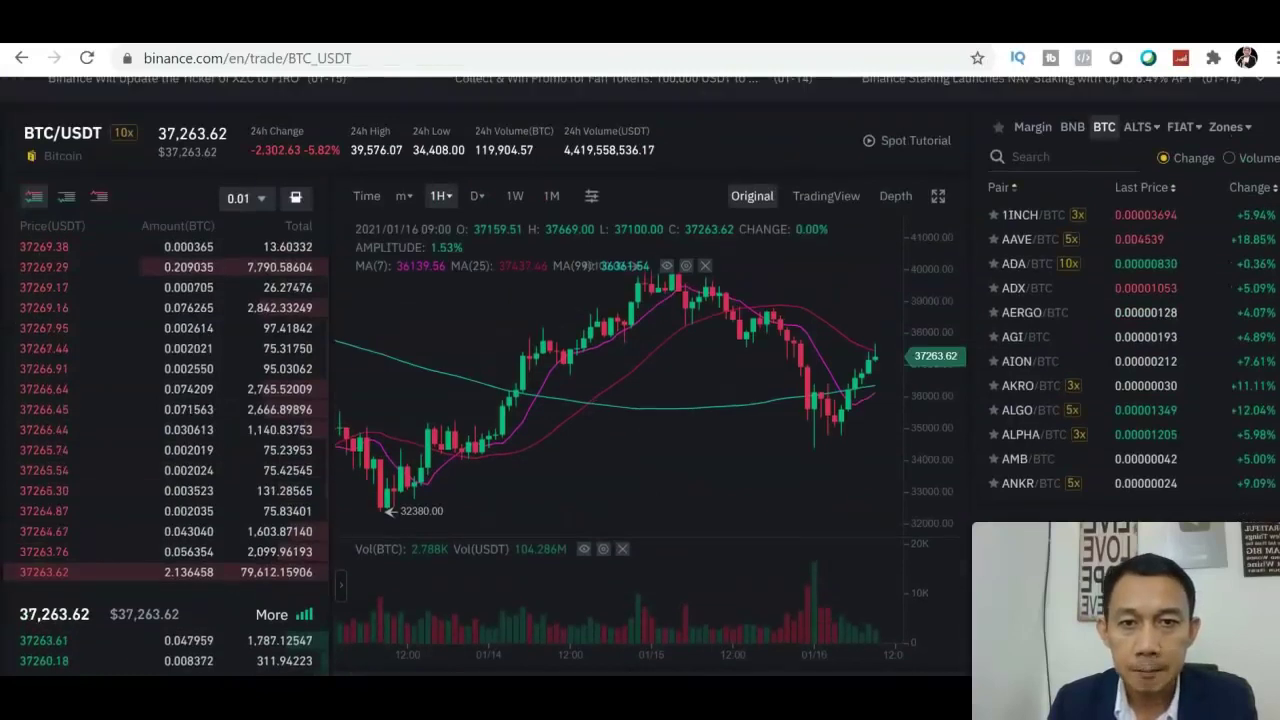
mouse_move(398, 210)
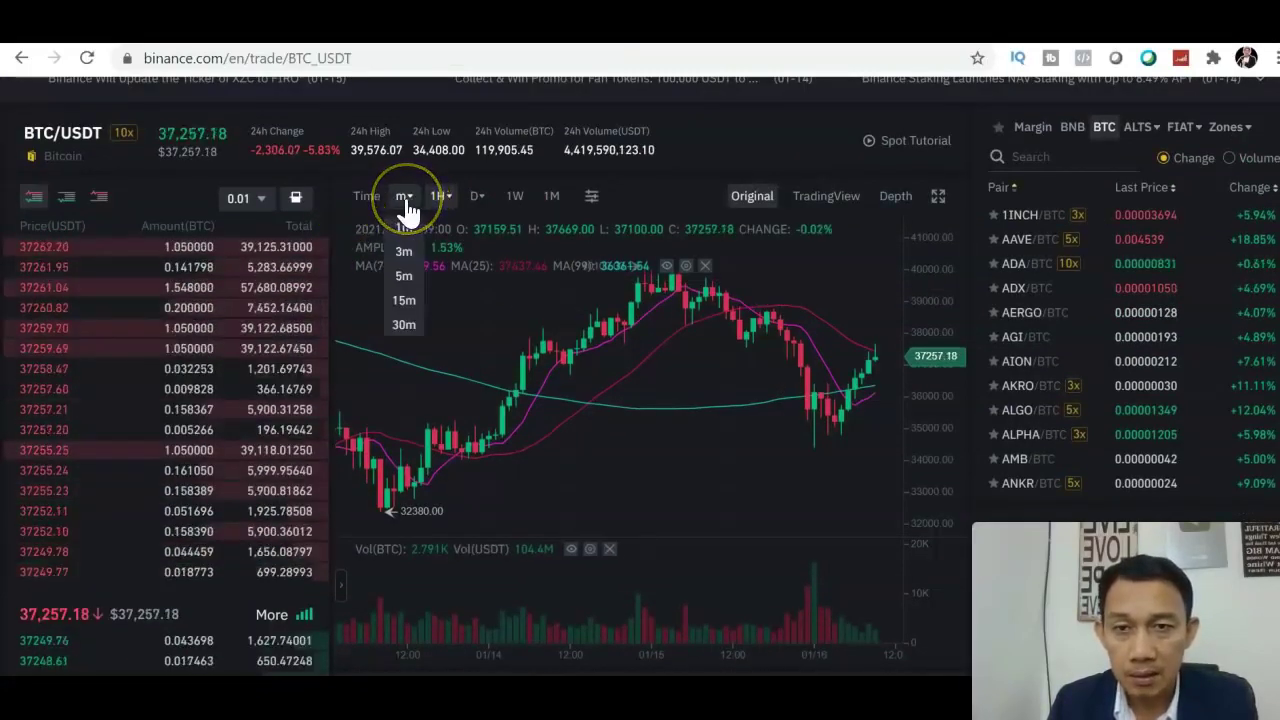
click(403, 232)
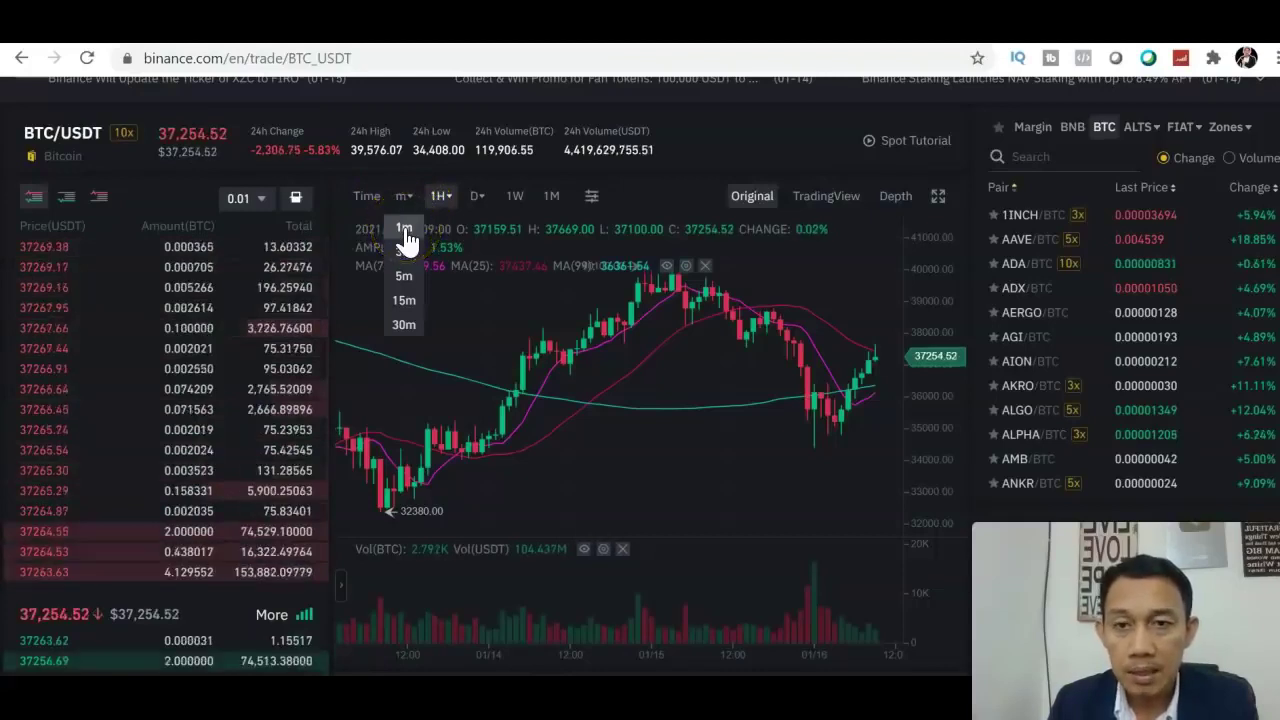
click(405, 256)
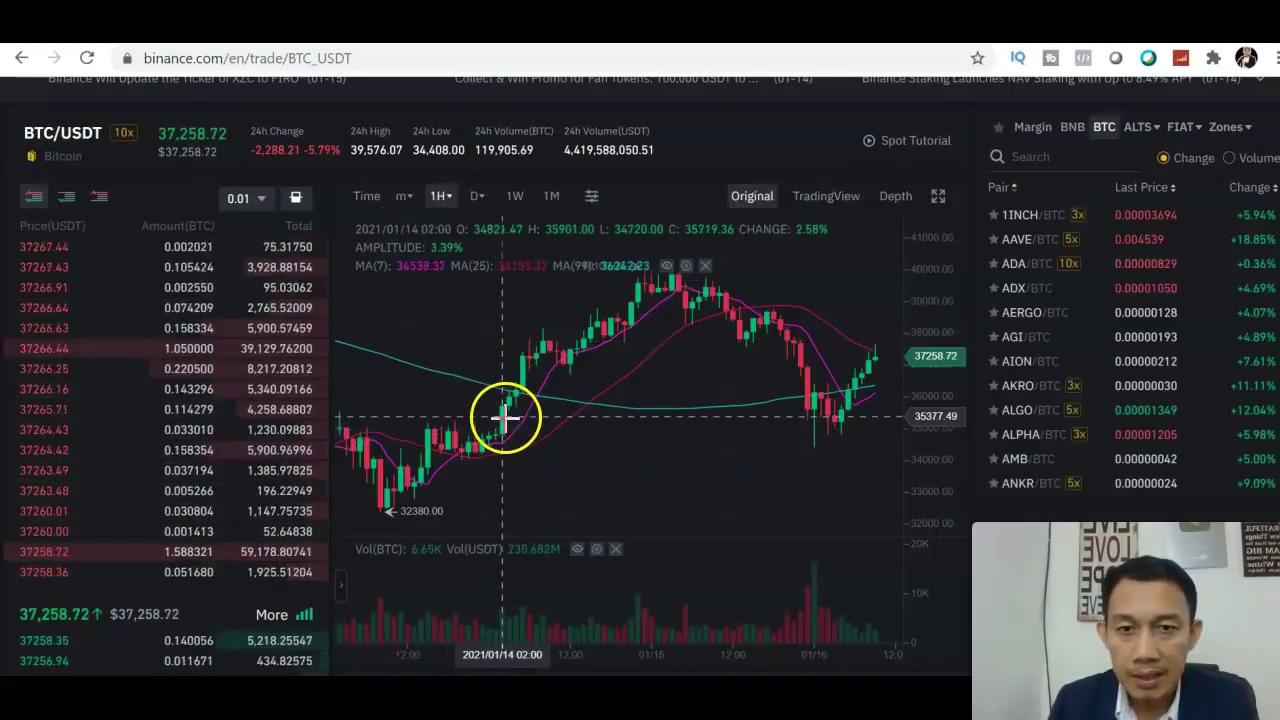
click(403, 198)
click(406, 233)
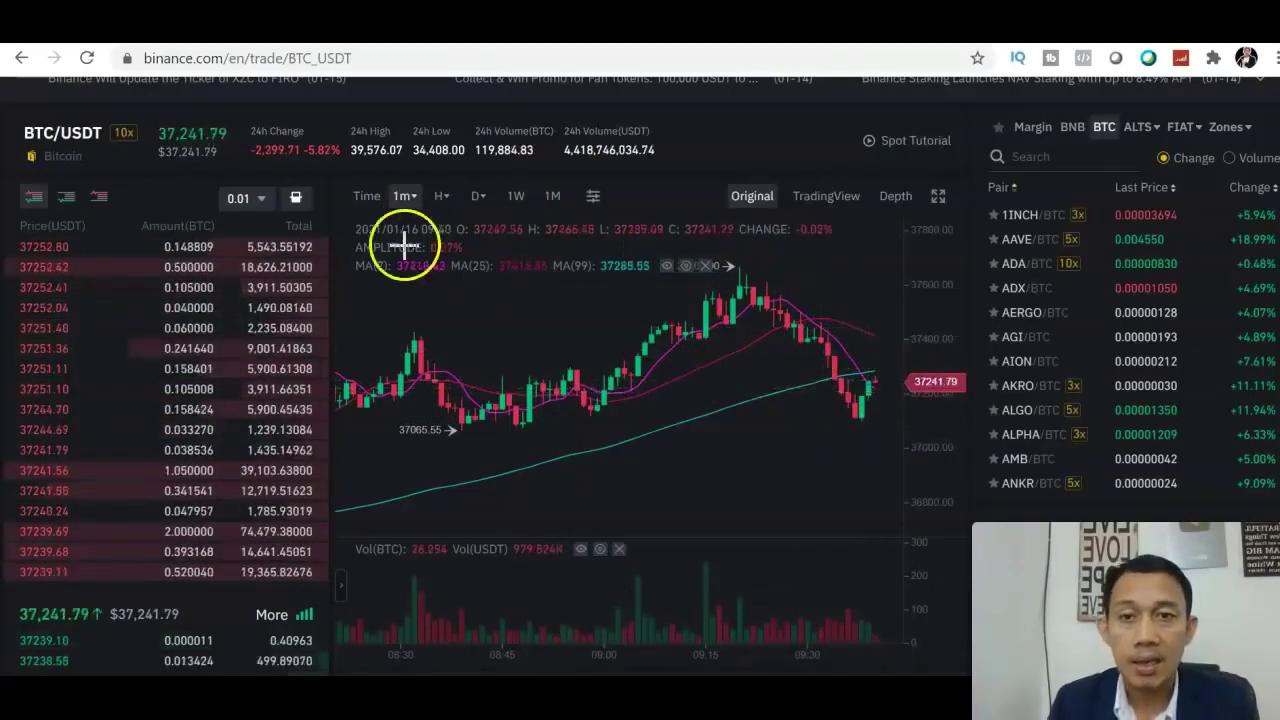
mouse_move(405, 212)
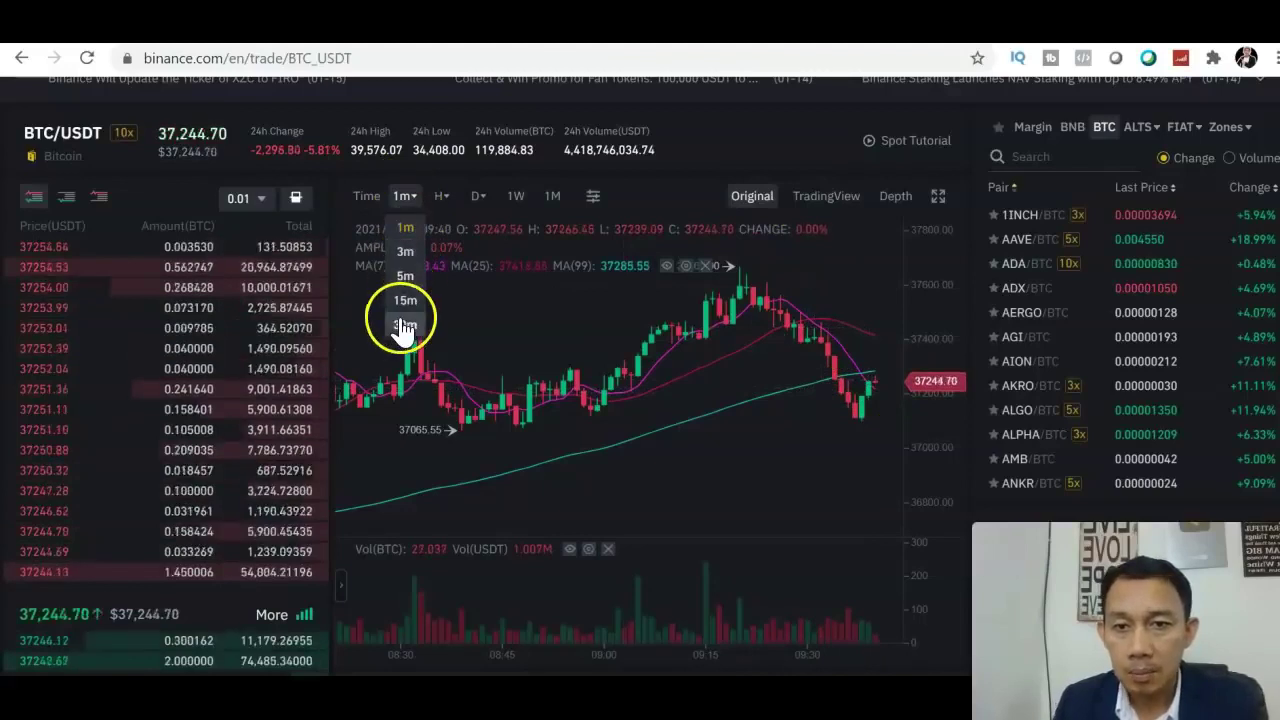
mouse_move(449, 203)
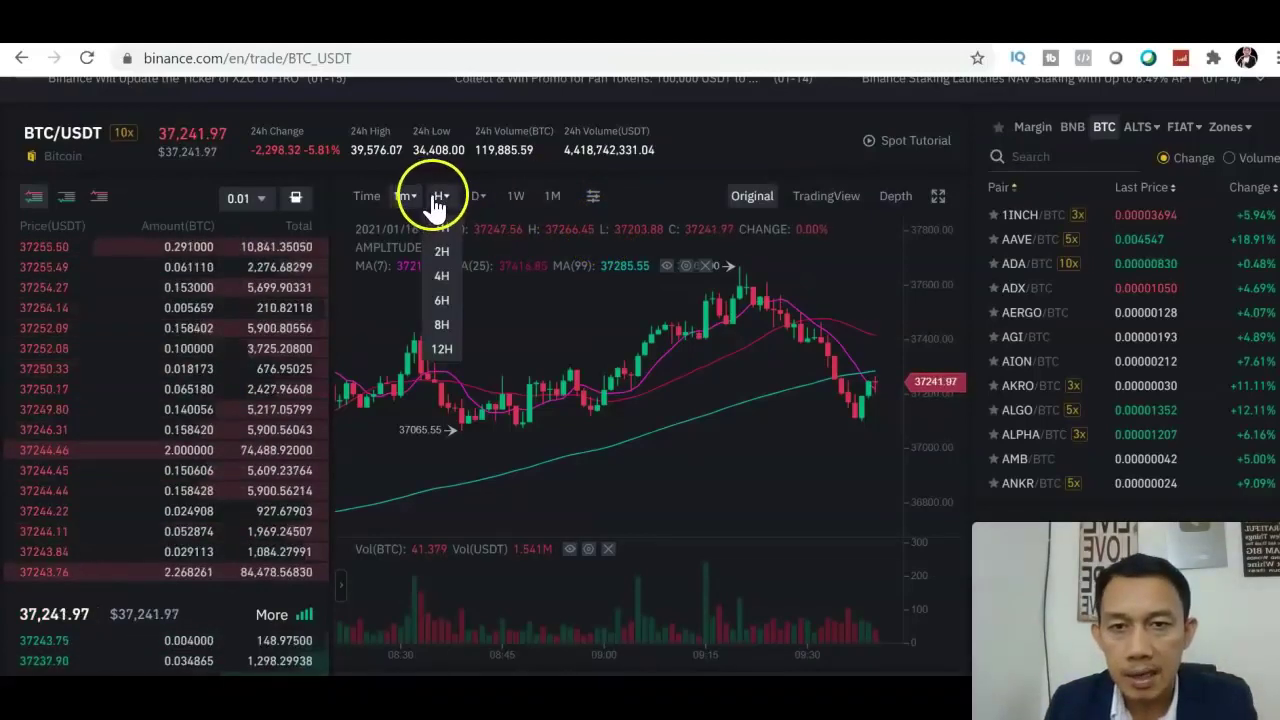
click(443, 232)
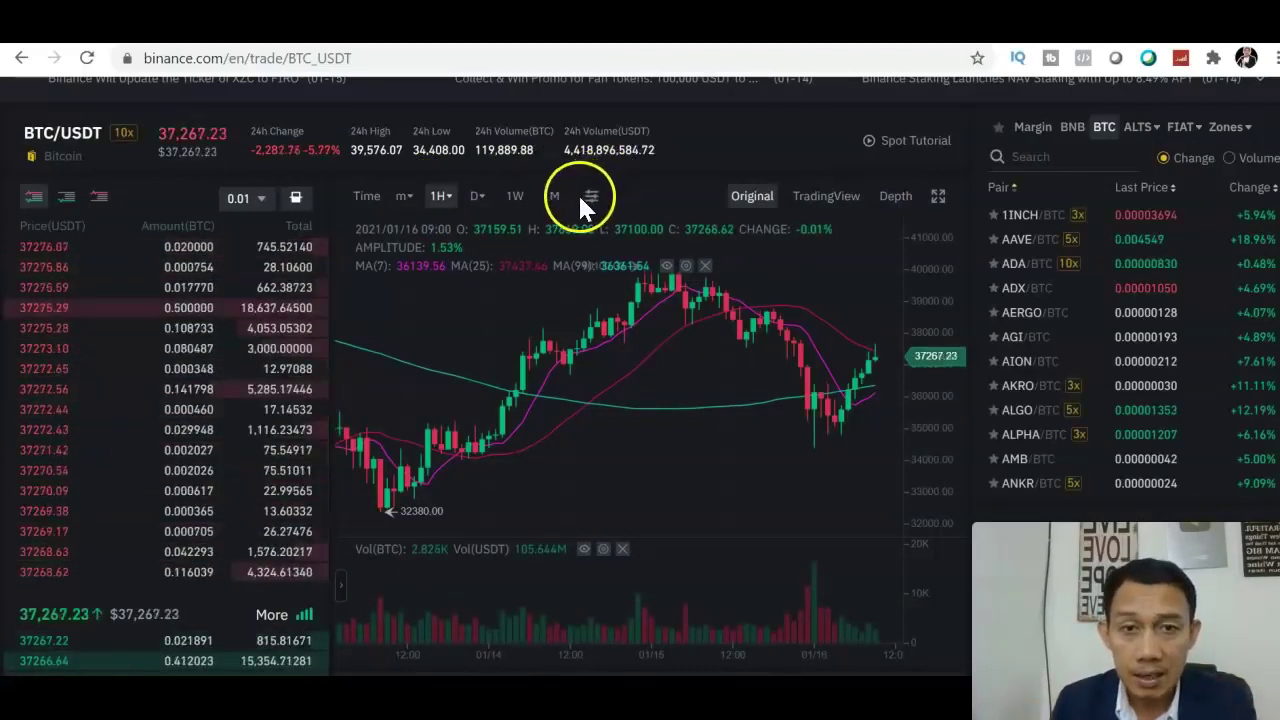
scroll(1232, 241, down, 3)
scroll(998, 268, up, 4)
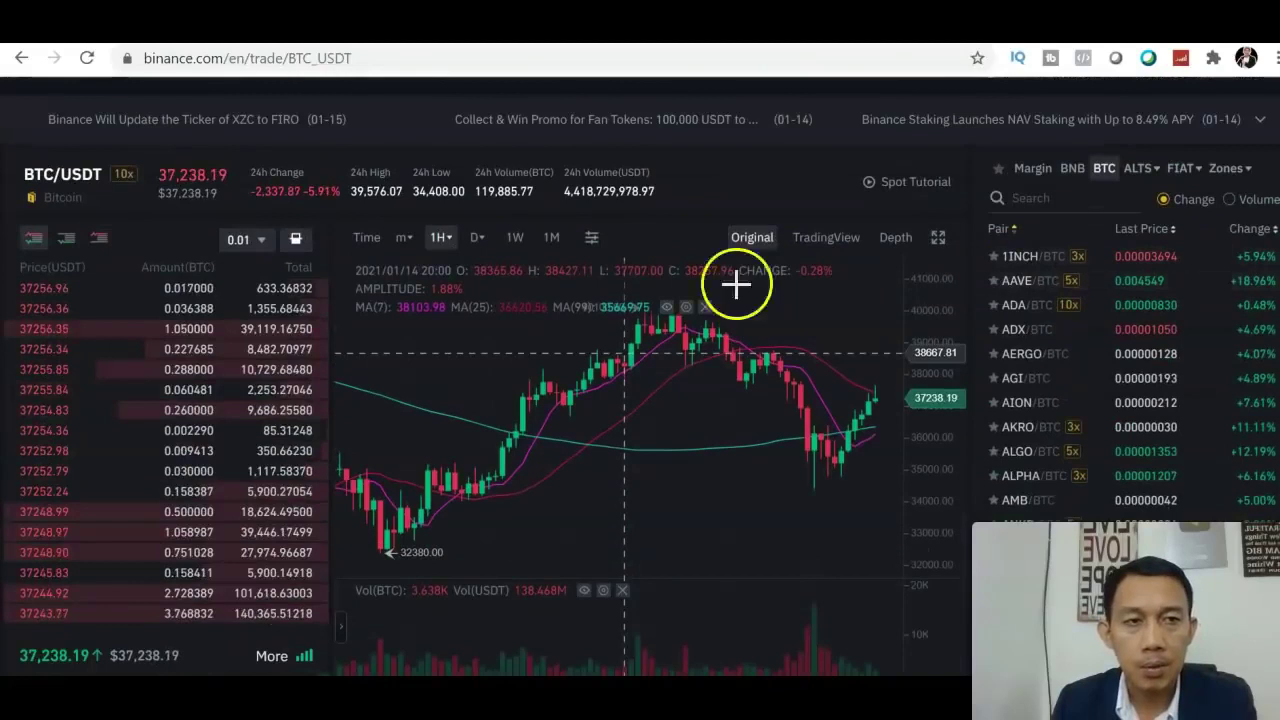
Switch the chart's main indicator from MA to EMA(7), EMA(25) and EMA(99)
click(591, 240)
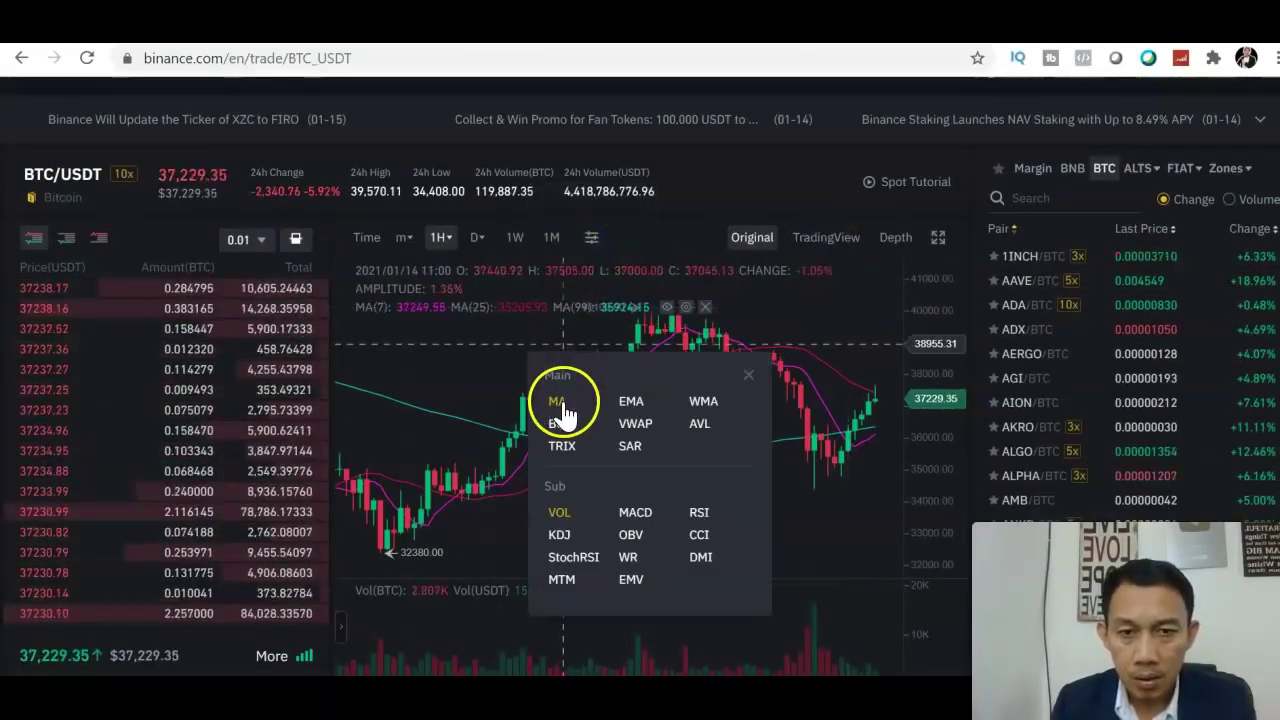
click(633, 405)
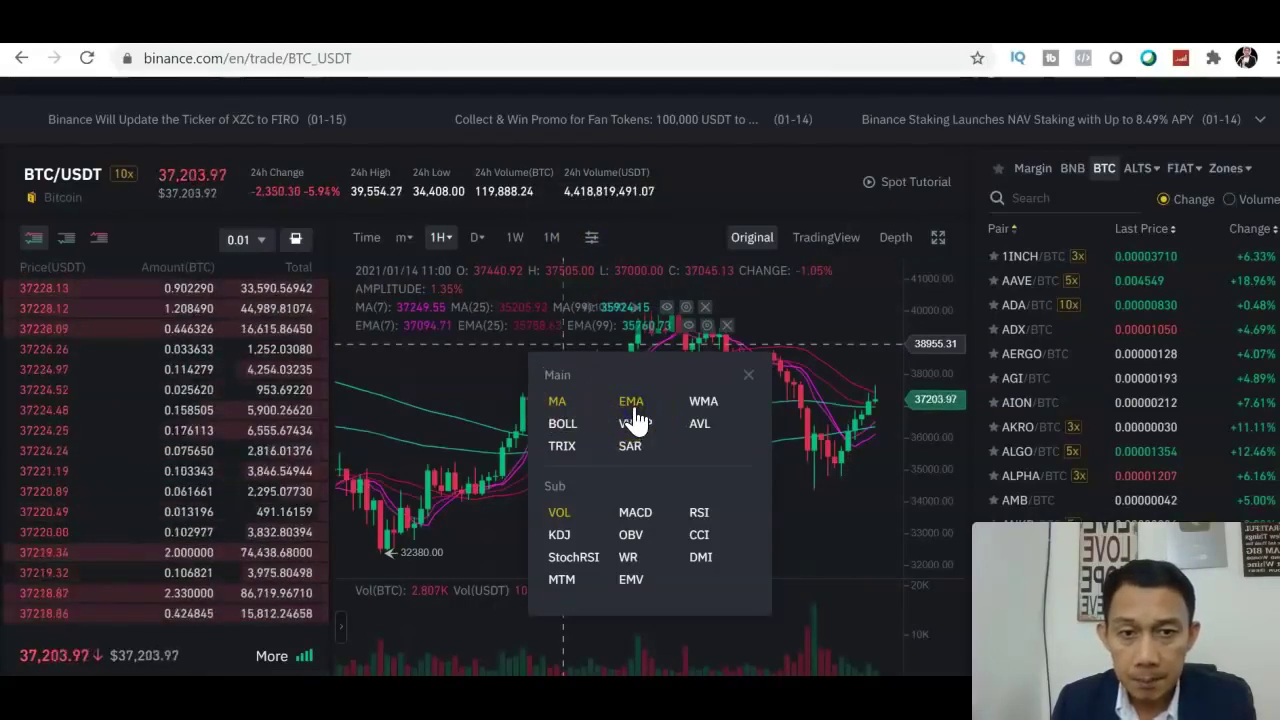
click(559, 418)
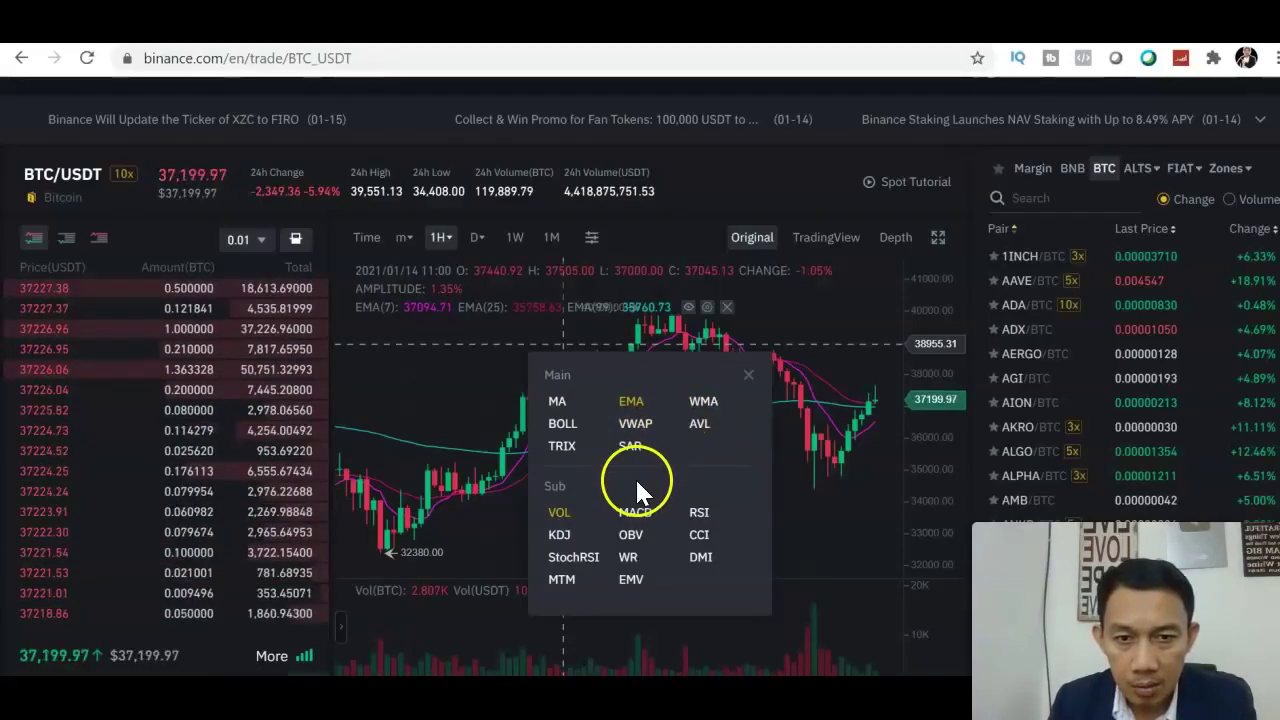
drag(610, 518, 563, 525)
Replace the VOL sub-pane with MACD(12, 26, 9) and Stoch RSI(14, 14, 3, 3) panes
click(562, 516)
click(636, 516)
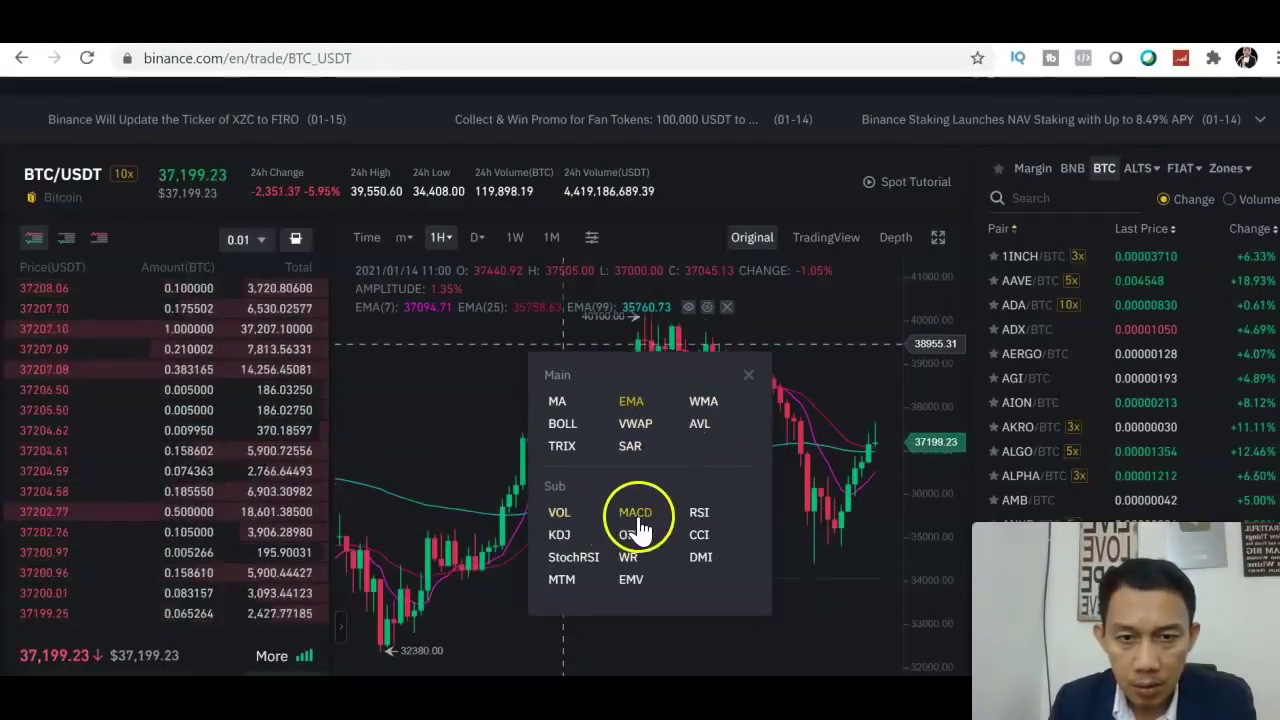
click(580, 564)
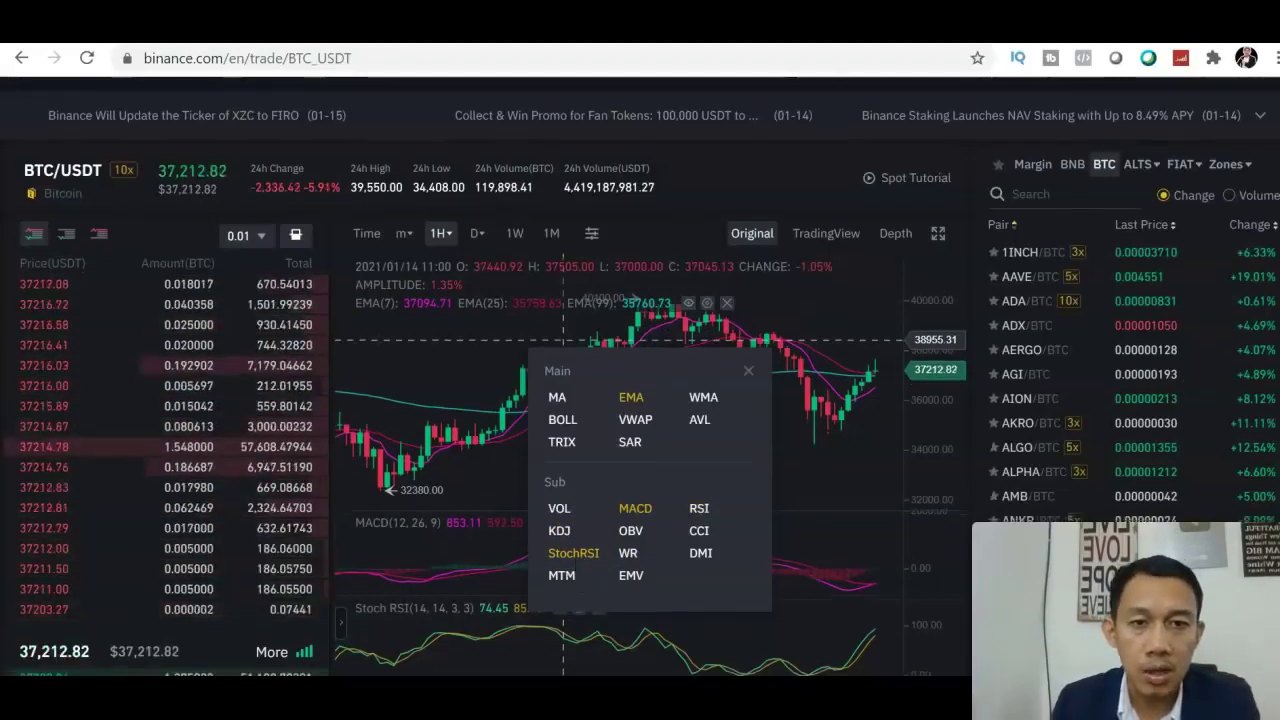
scroll(640, 376, down, 3)
scroll(640, 376, up, 1)
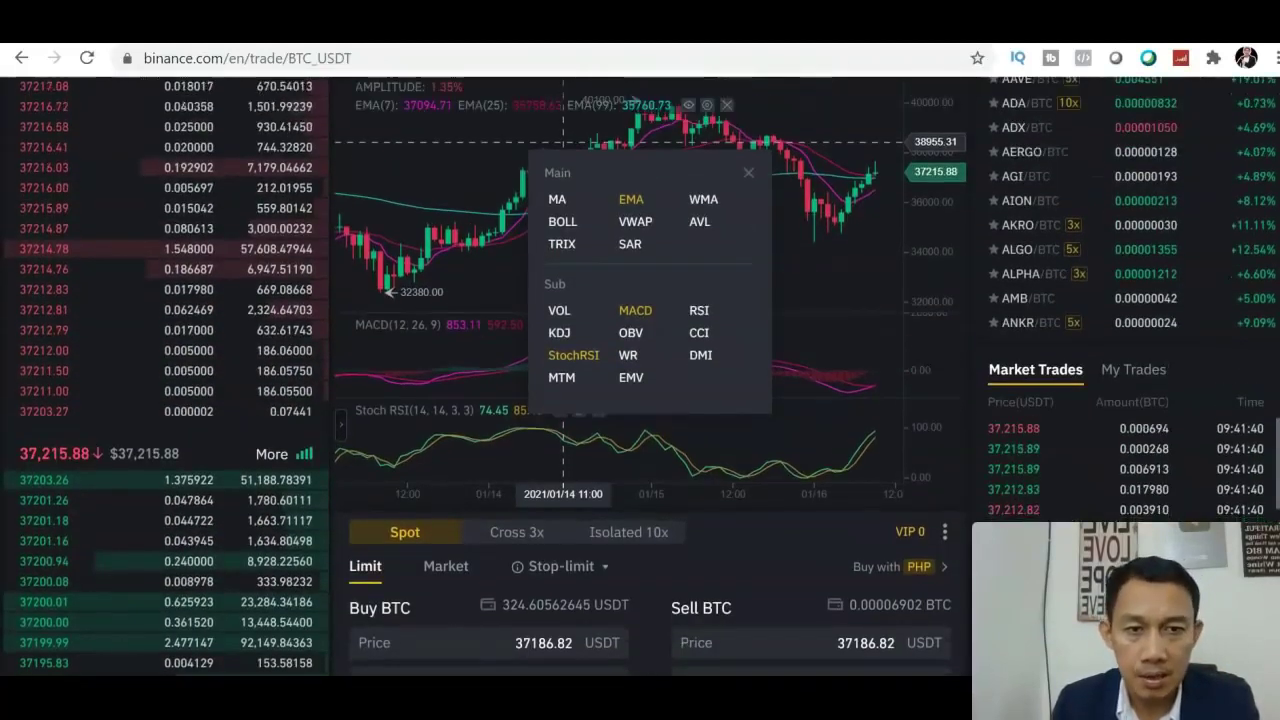
Close the indicator panel and scroll back up to the hourly chart's toolbar
click(747, 215)
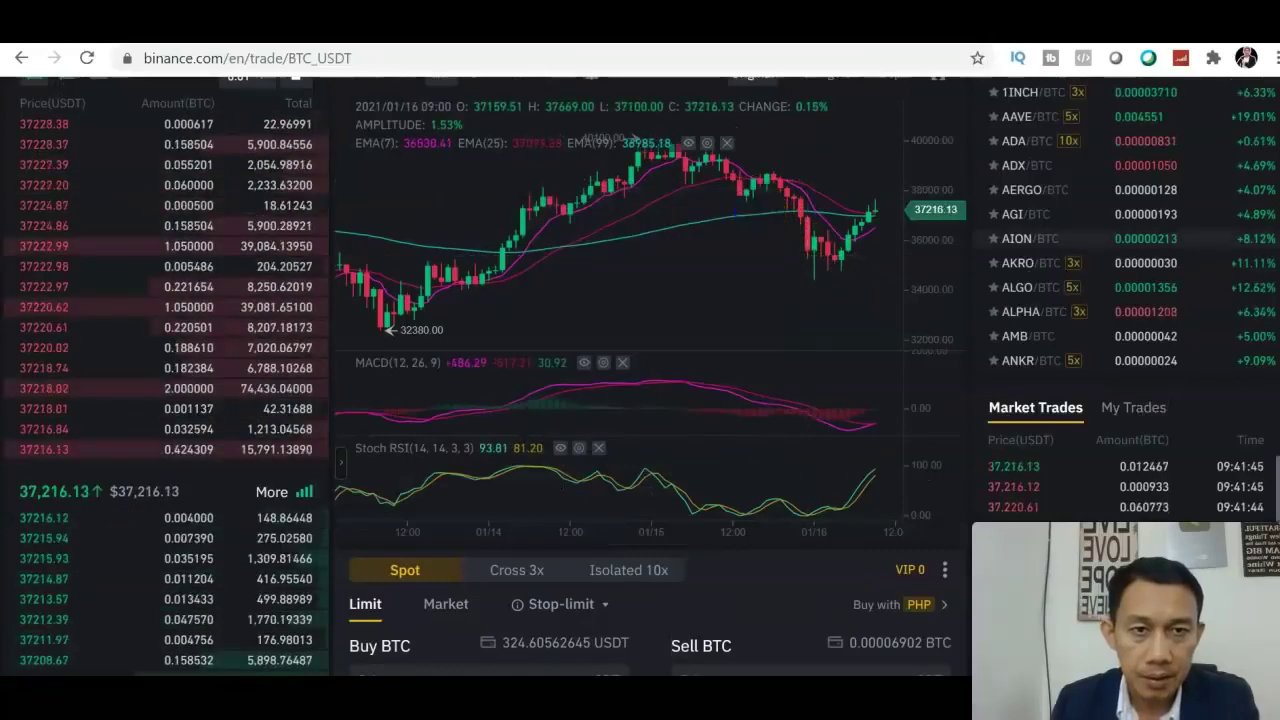
scroll(1150, 222, up, 1)
scroll(1150, 222, up, 1)
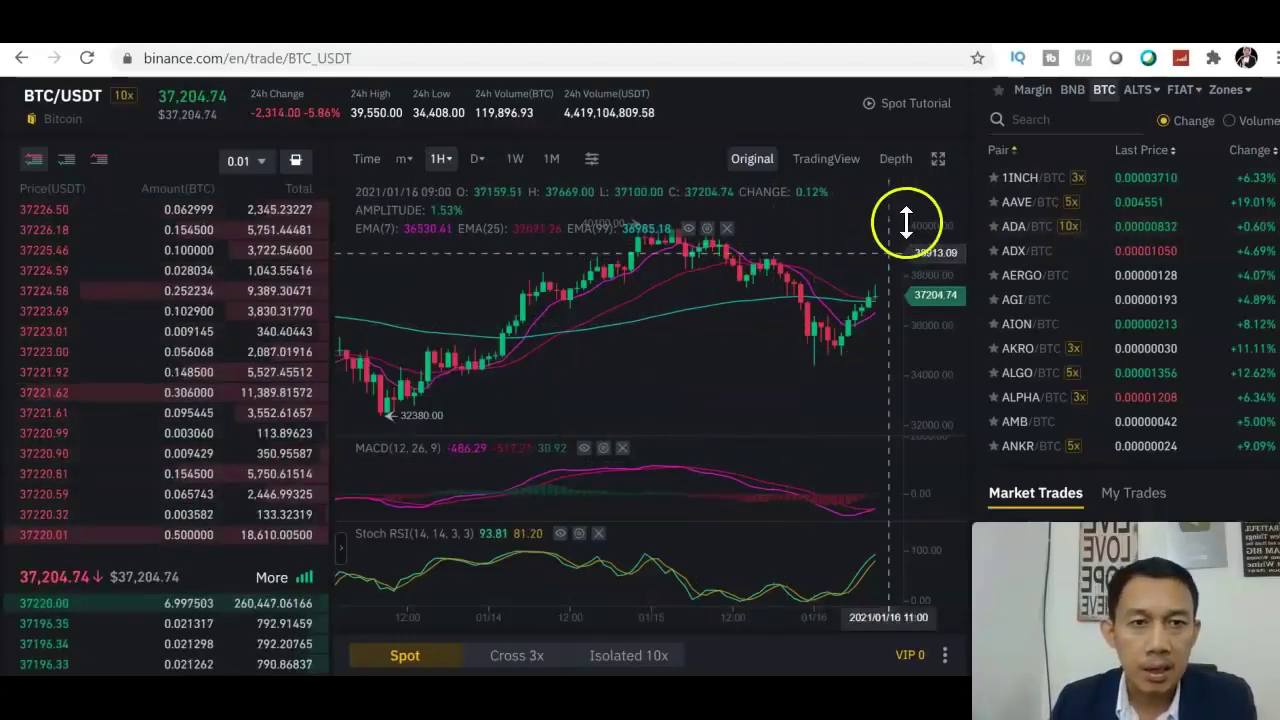
click(937, 162)
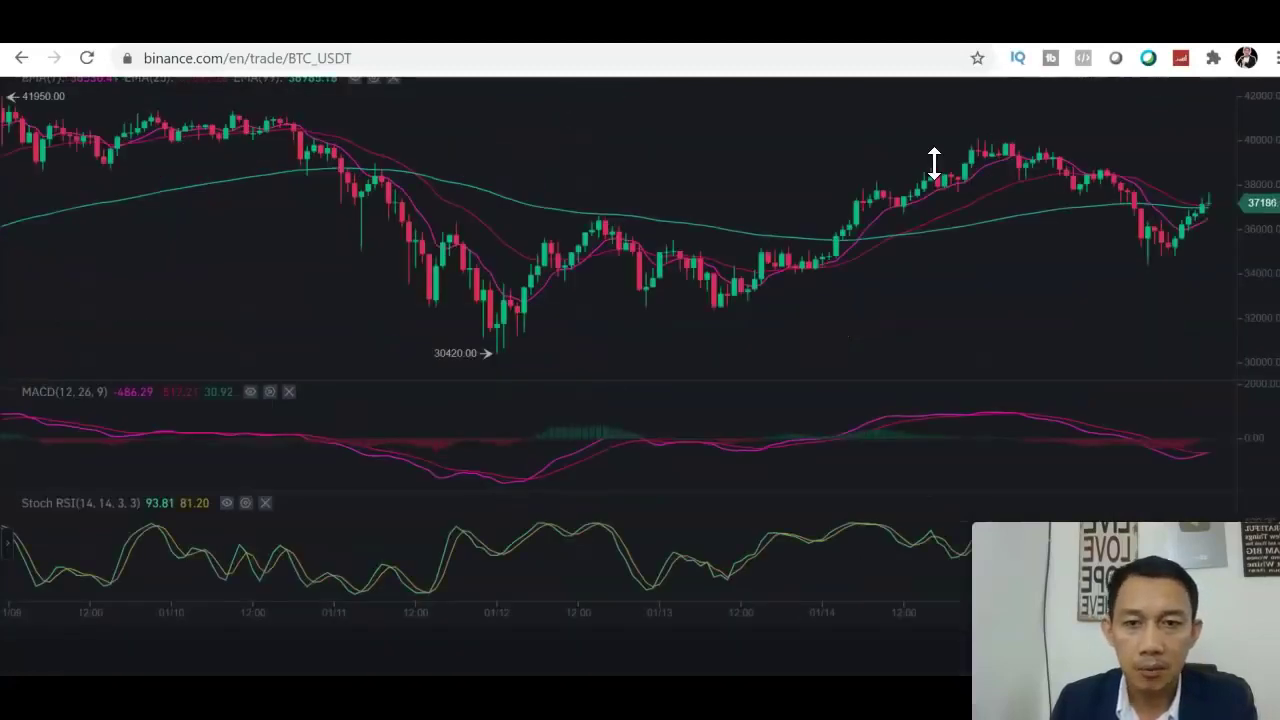
scroll(640, 370, up, 1)
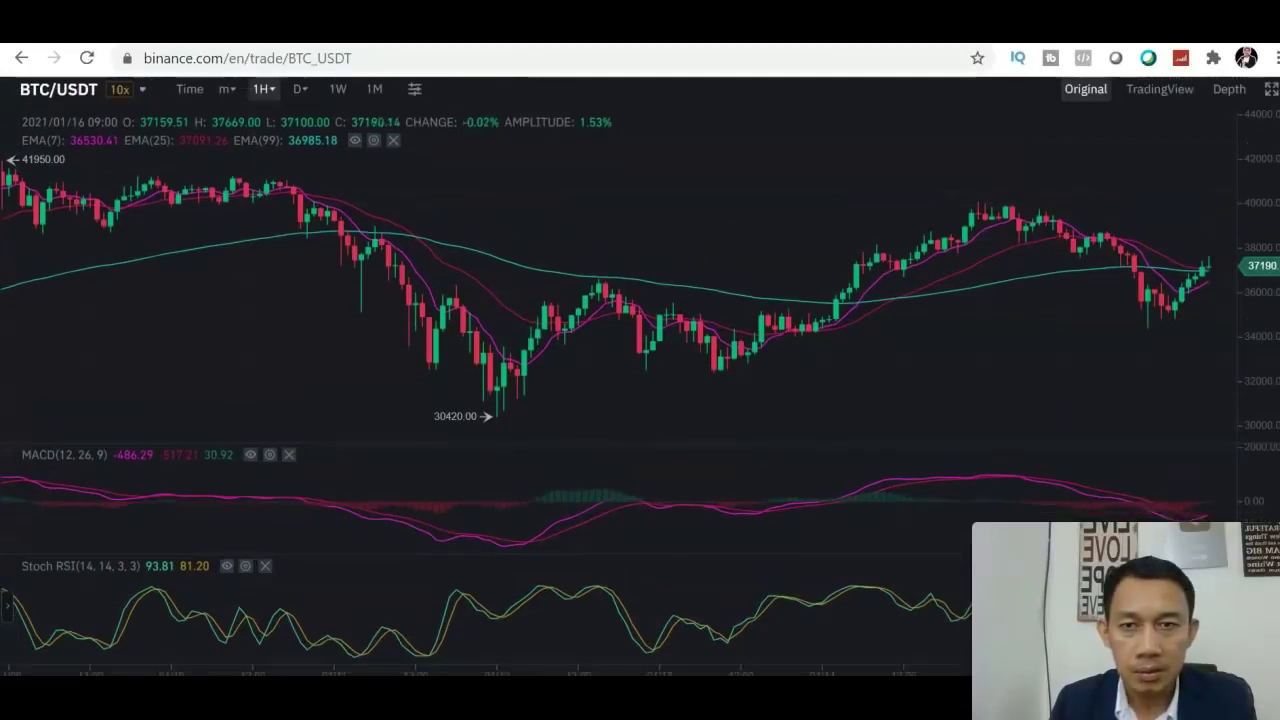
scroll(640, 376, down, 1)
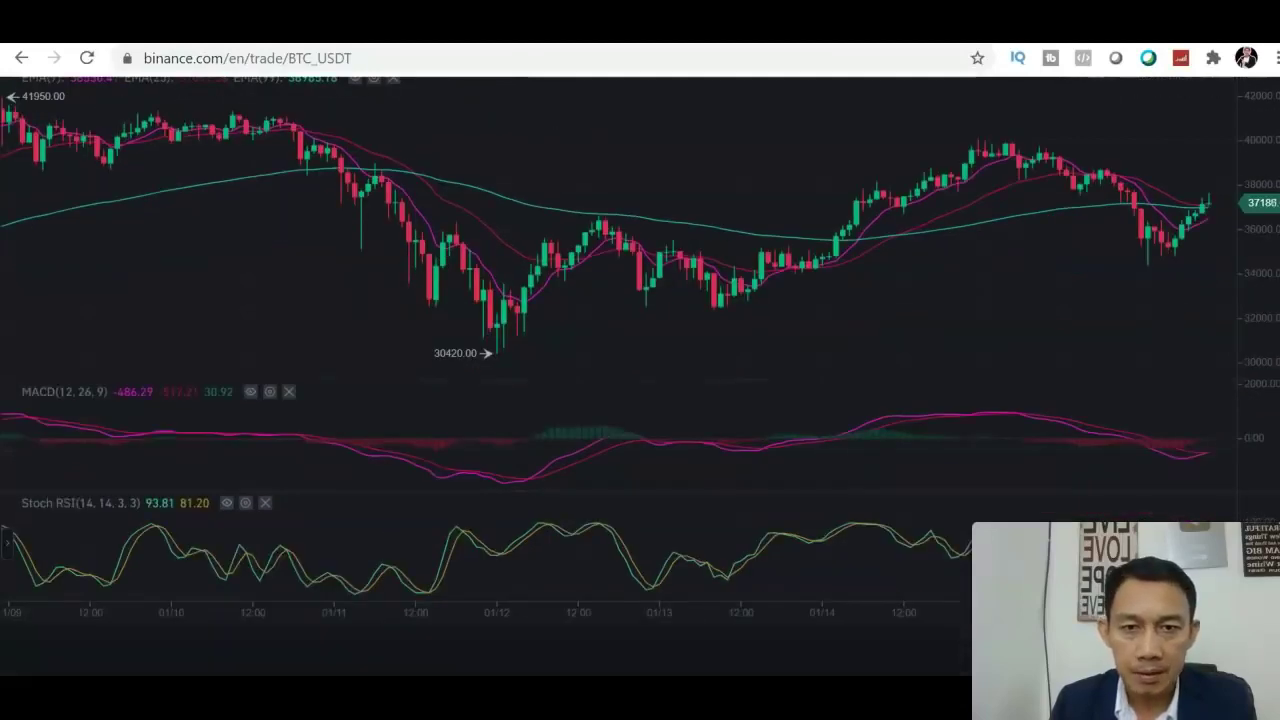
scroll(1071, 300, up, 1)
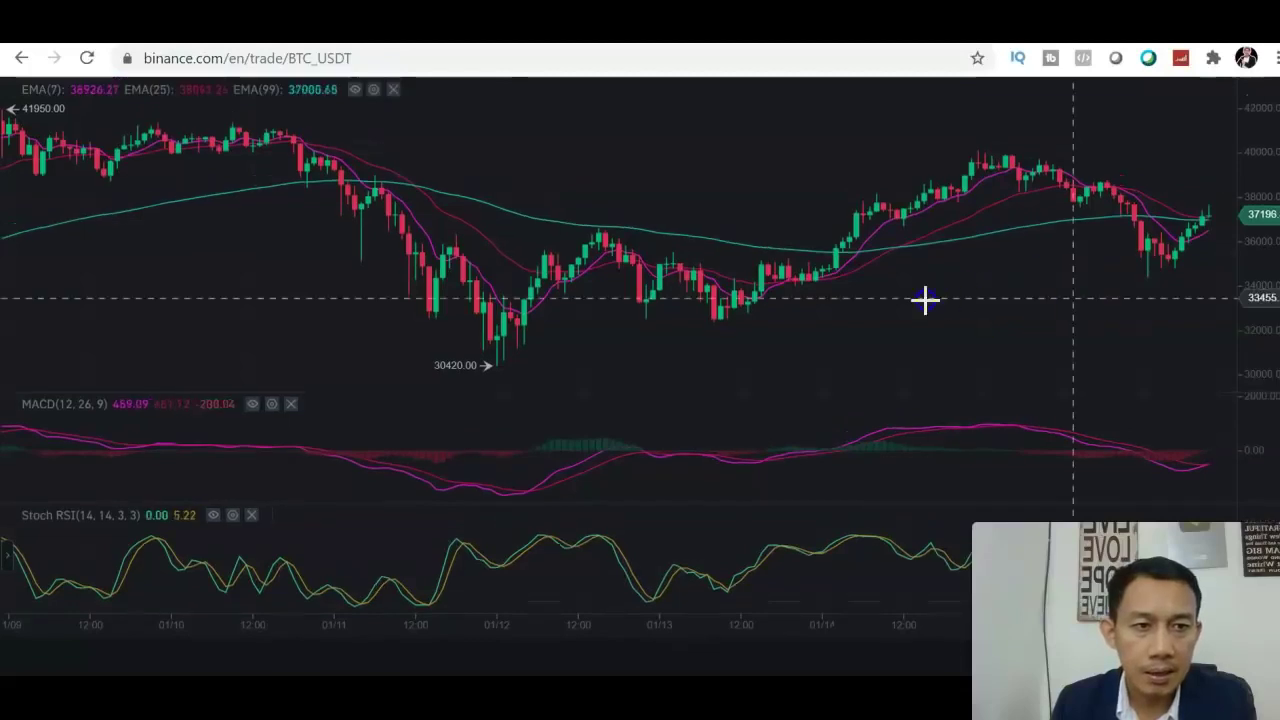
scroll(900, 296, right, 3)
drag(875, 296, 871, 296)
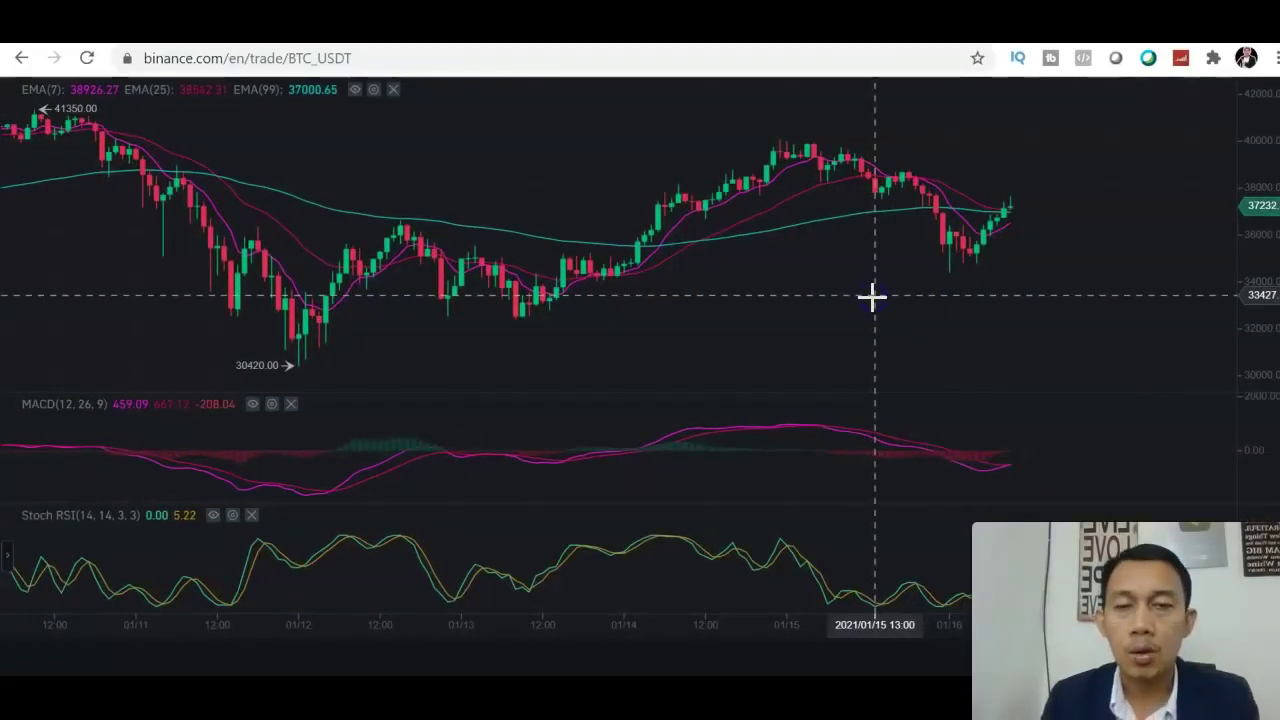
click(752, 217)
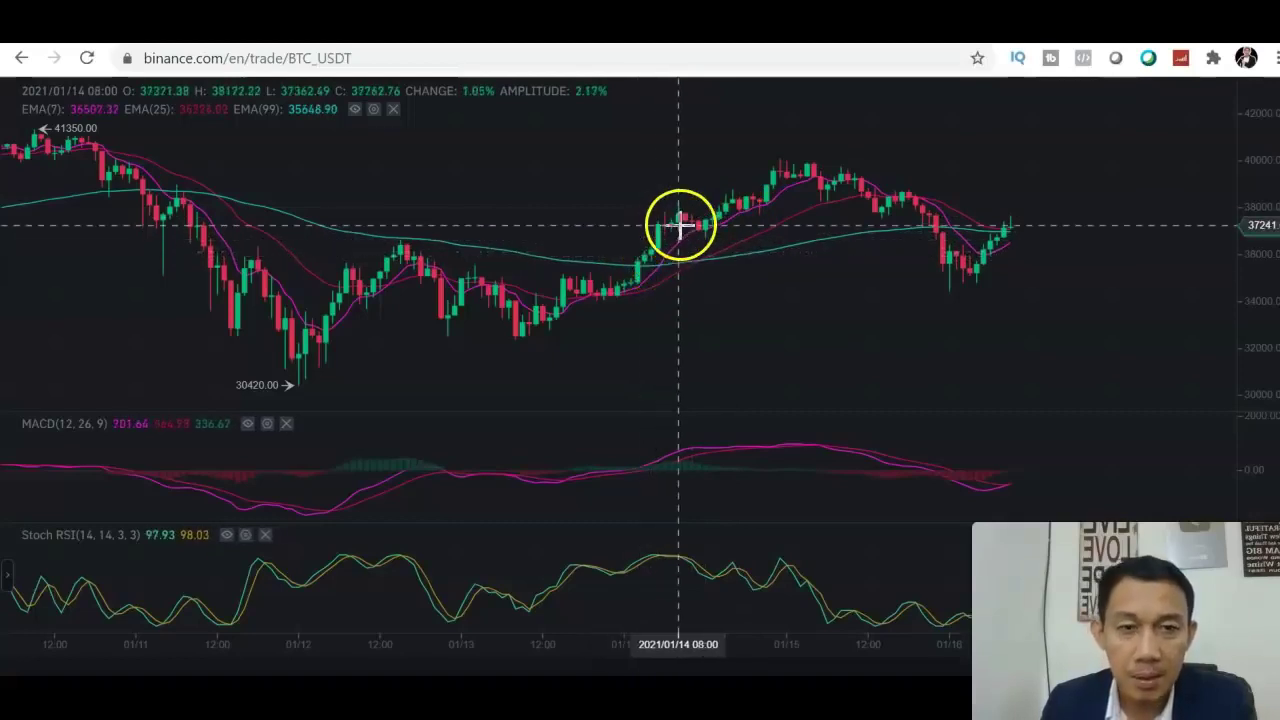
click(803, 215)
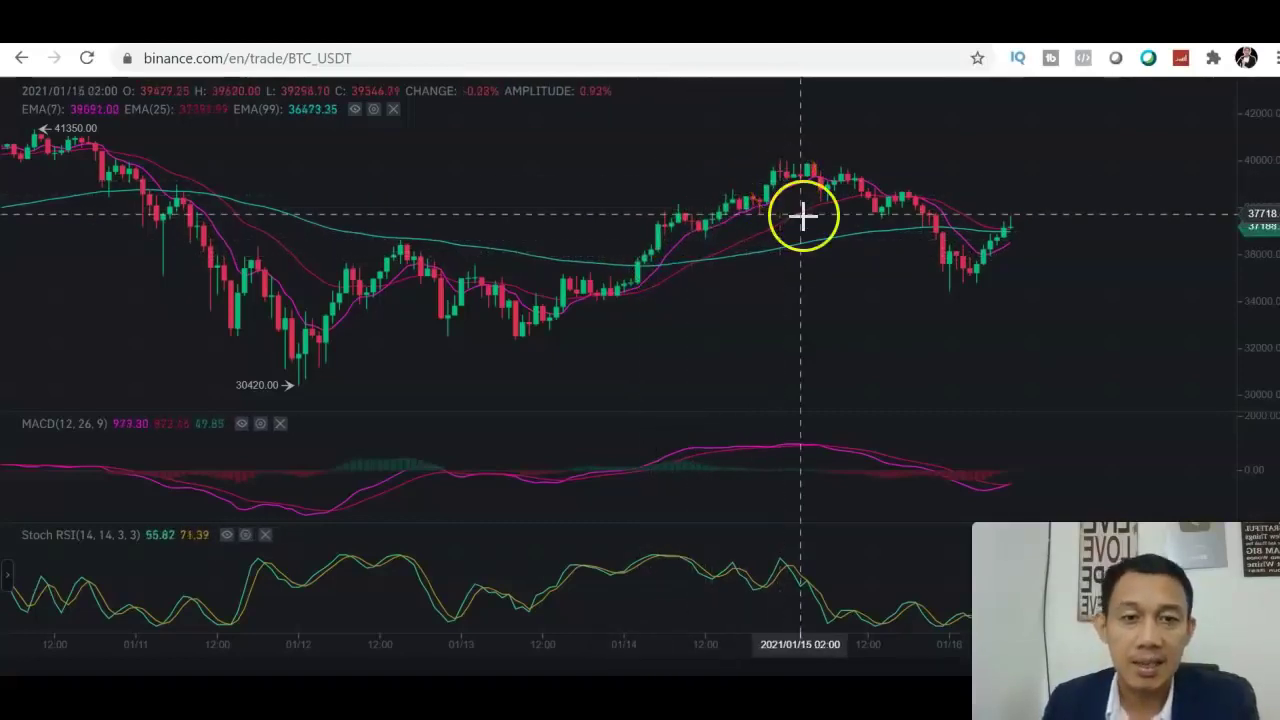
click(711, 280)
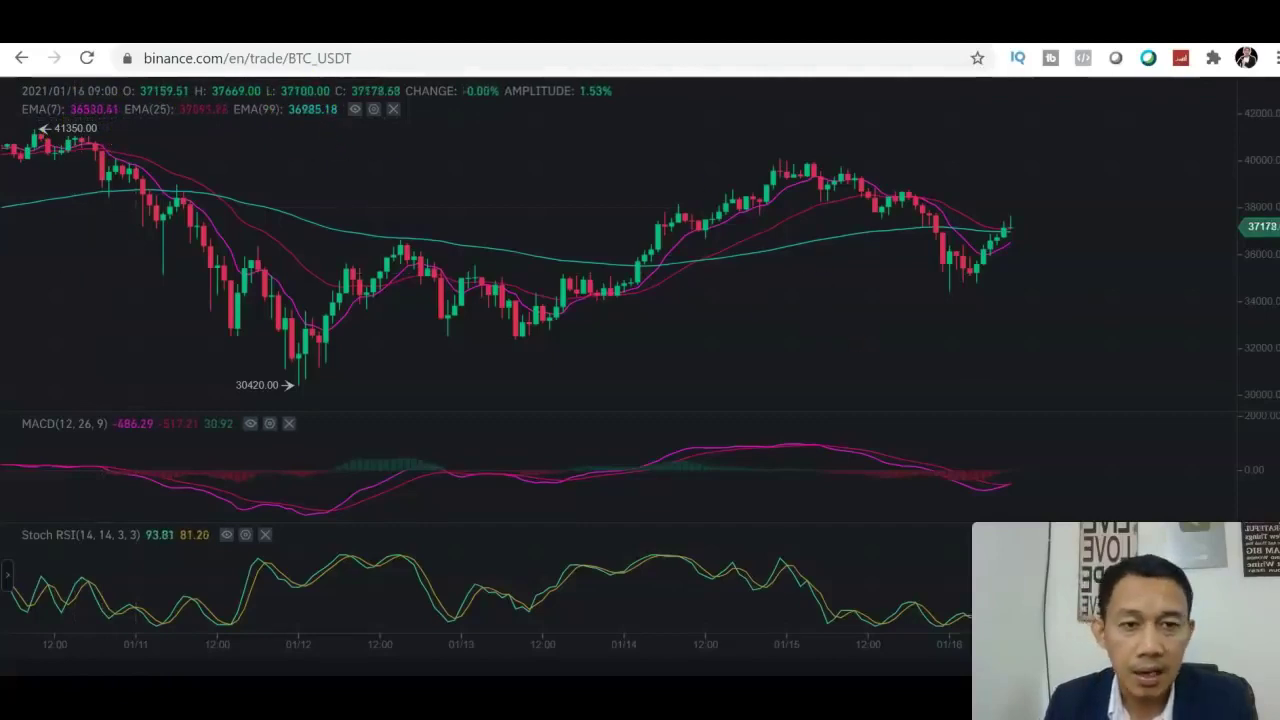
scroll(640, 364, down, 1)
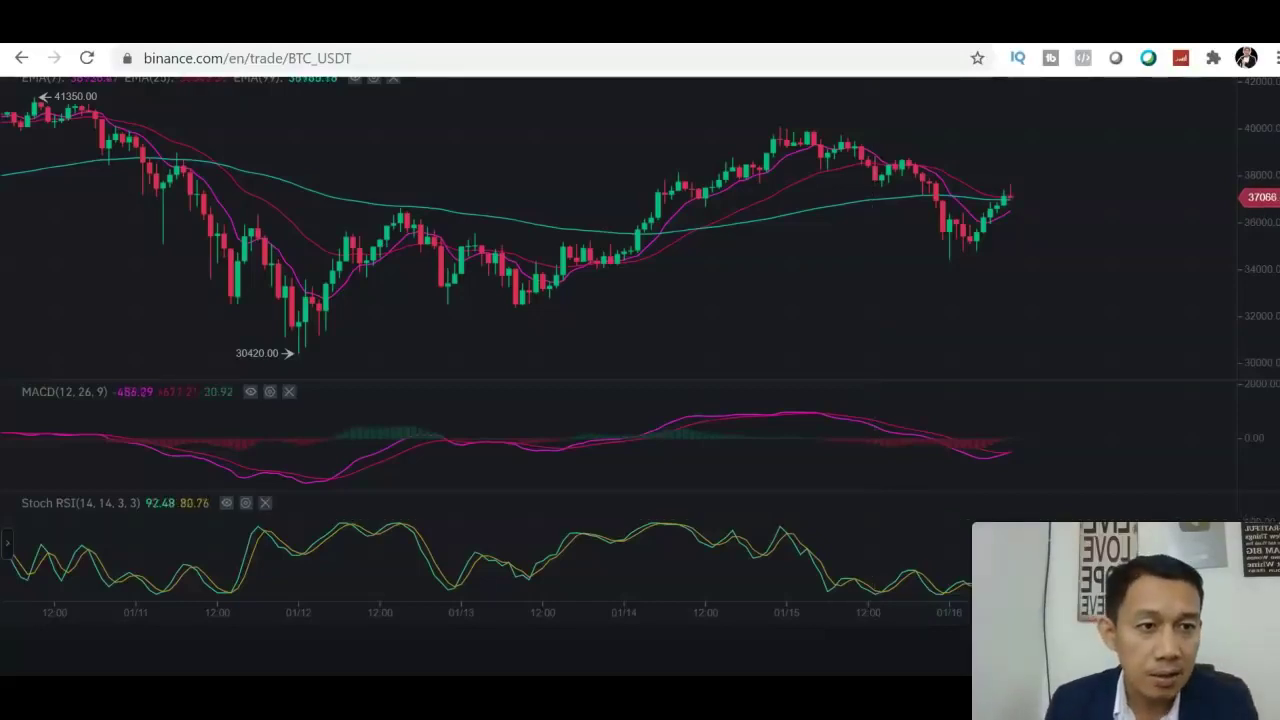
scroll(640, 300, up, 1)
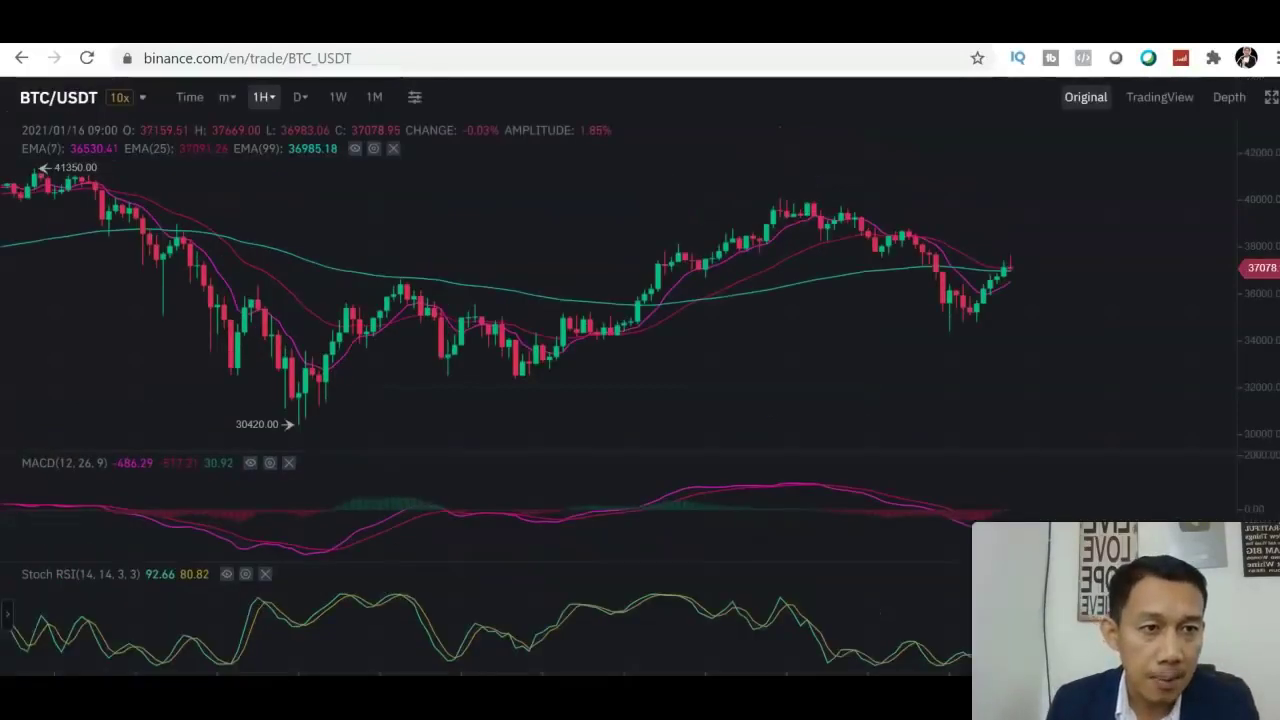
Exit the full-screen chart and bring the BTC/USDT spot limit form into view (324.60562645 USDT available)
click(1271, 100)
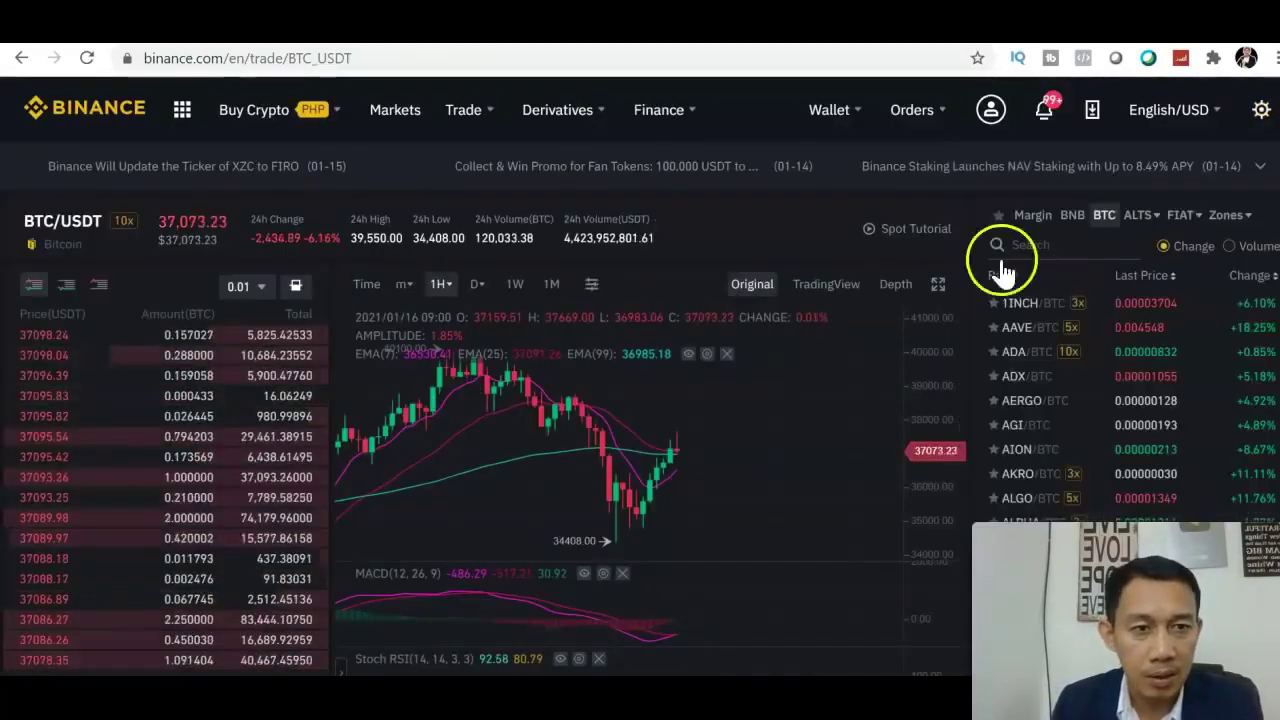
scroll(640, 400, down, 4)
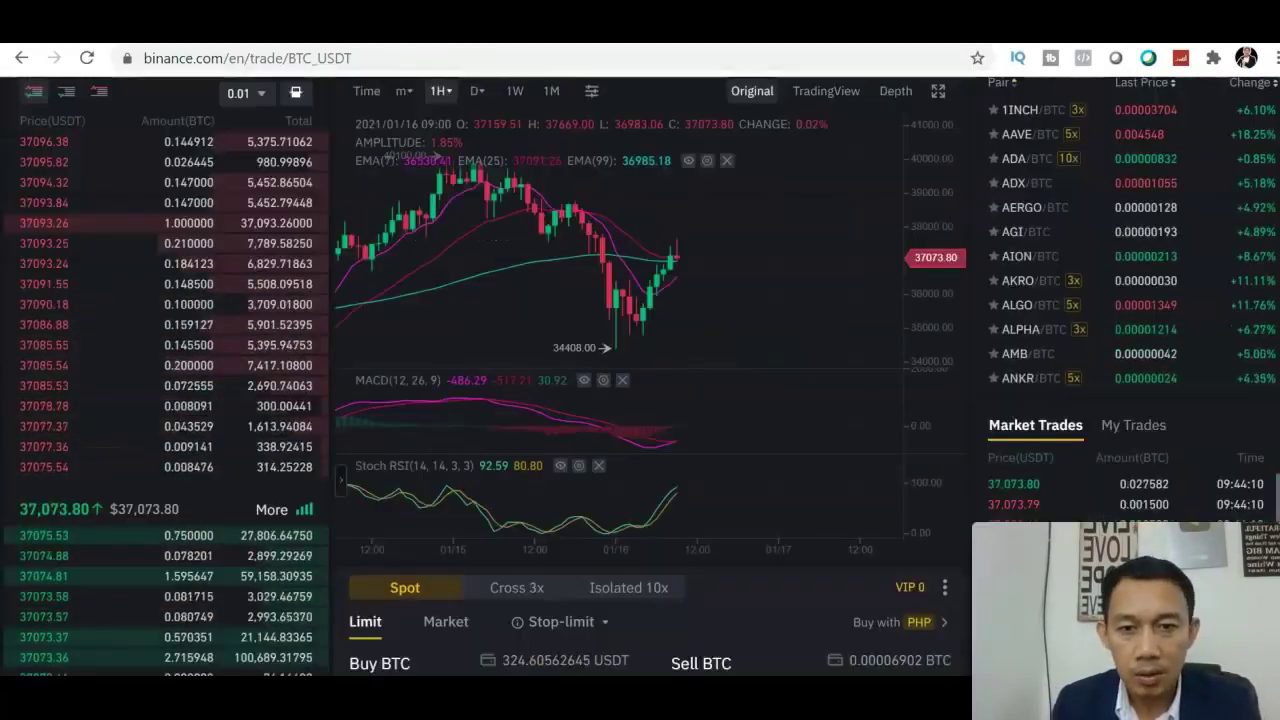
scroll(951, 491, down, 1)
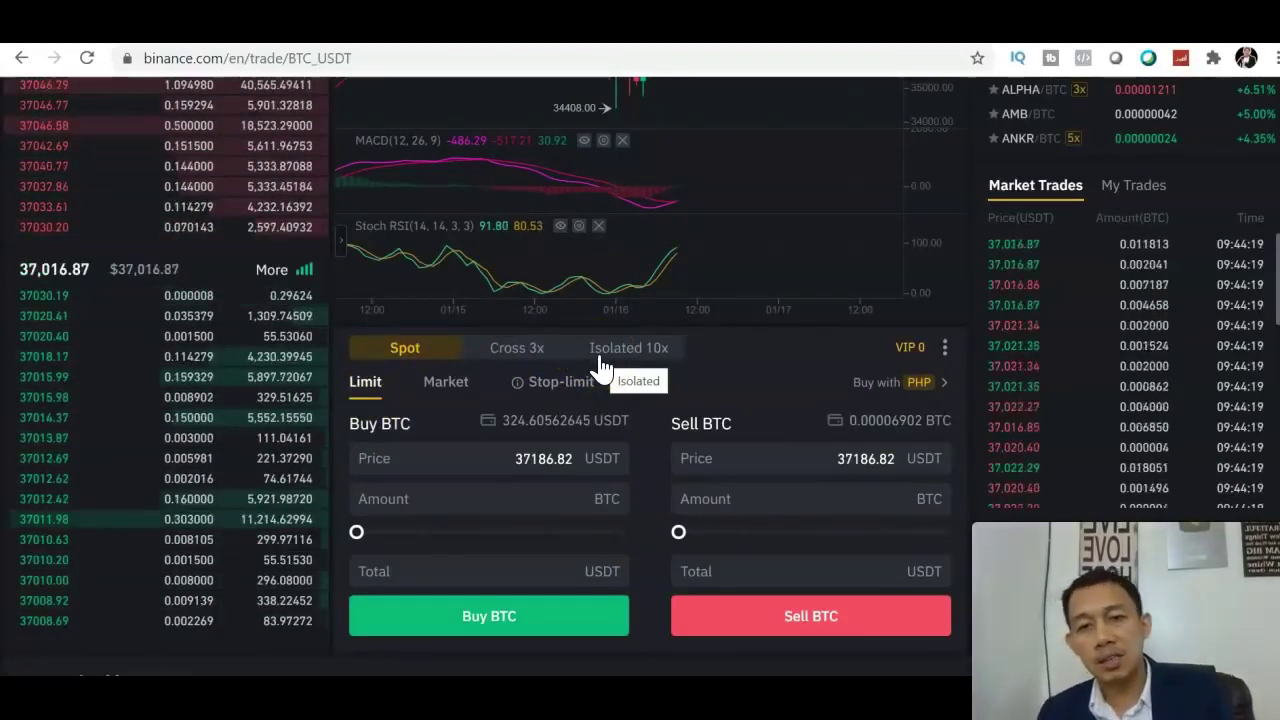
Set the BTC buy price to 35000 USDT and slide the amount to 100% (0.009274 BTC, 324.59 USDT)
click(460, 490)
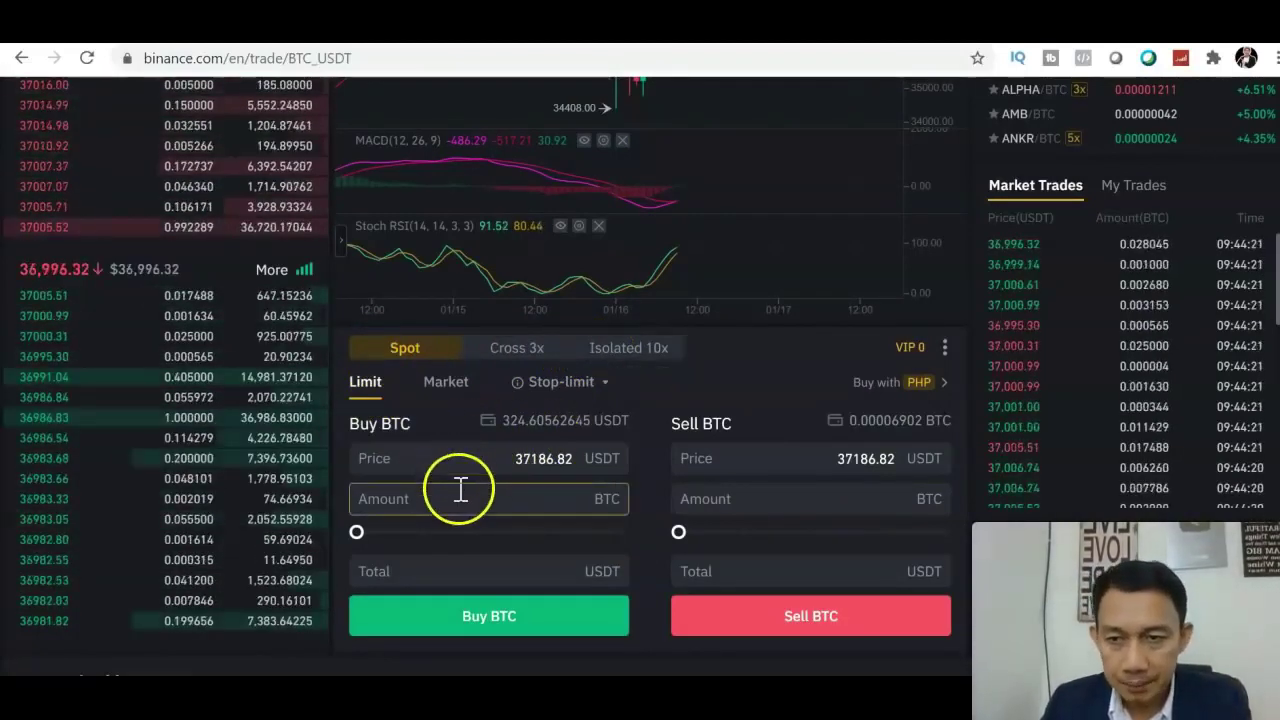
click(451, 462)
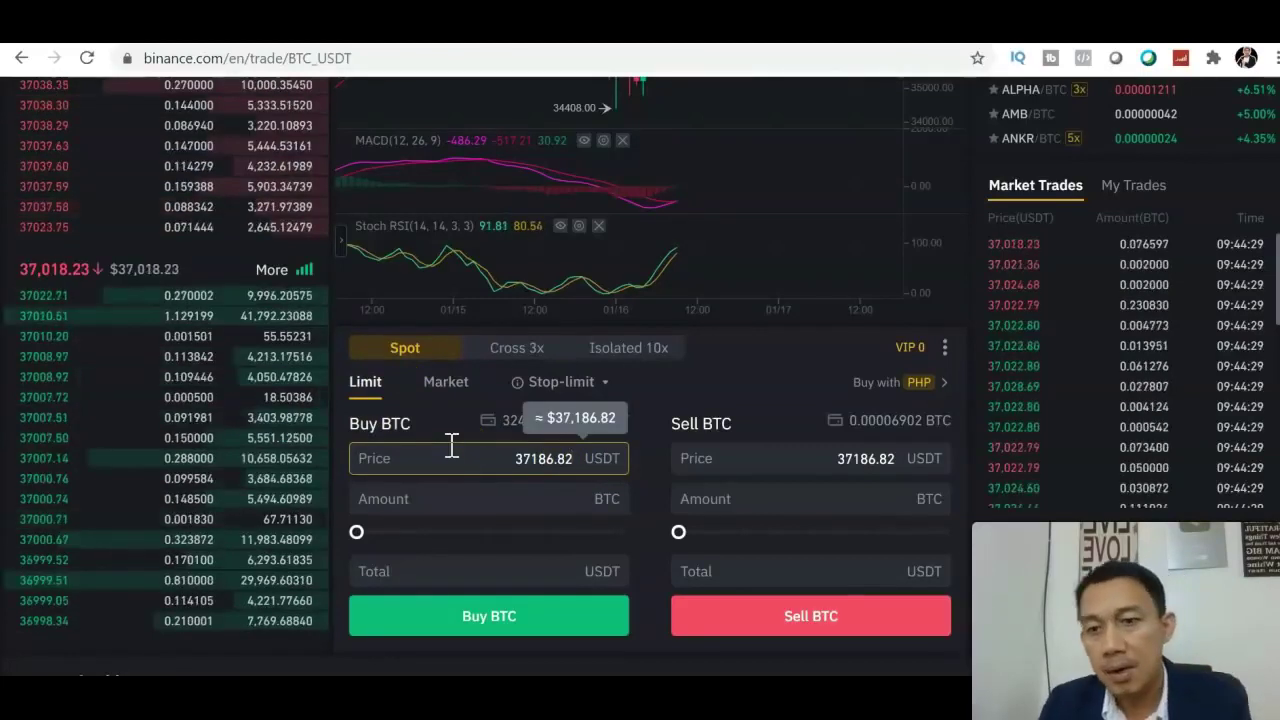
mouse_move(86, 486)
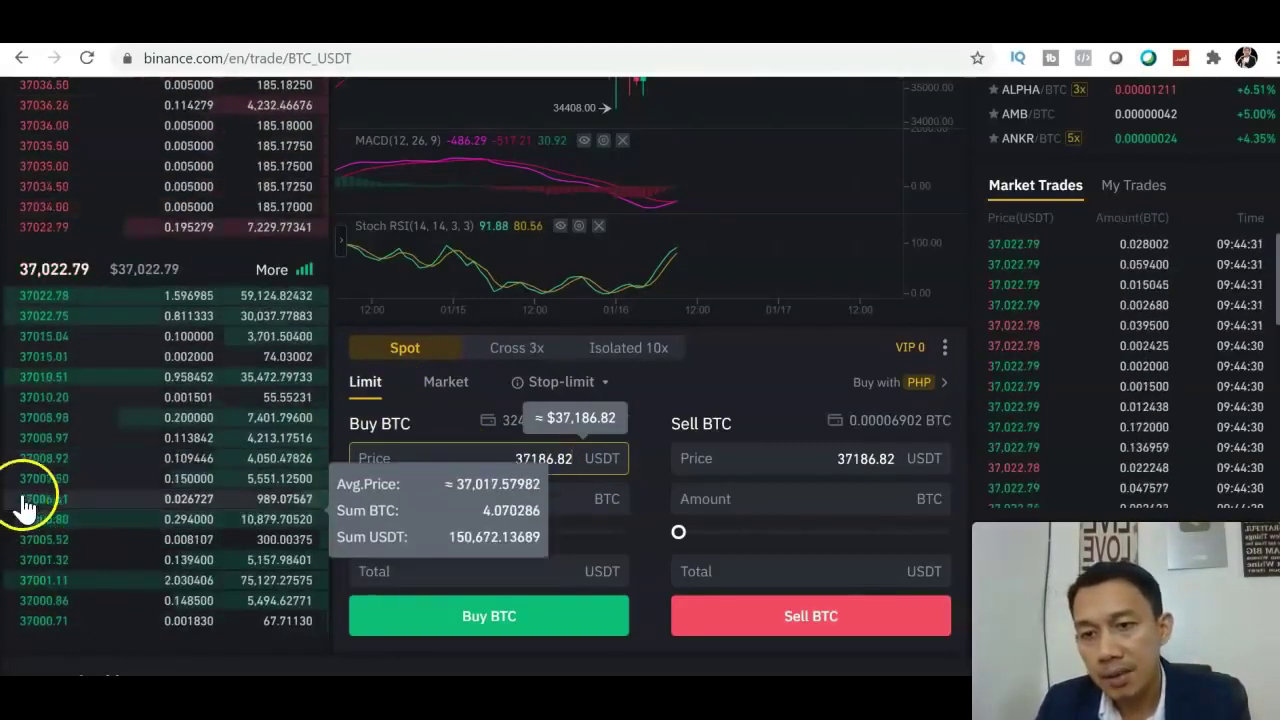
mouse_move(60, 628)
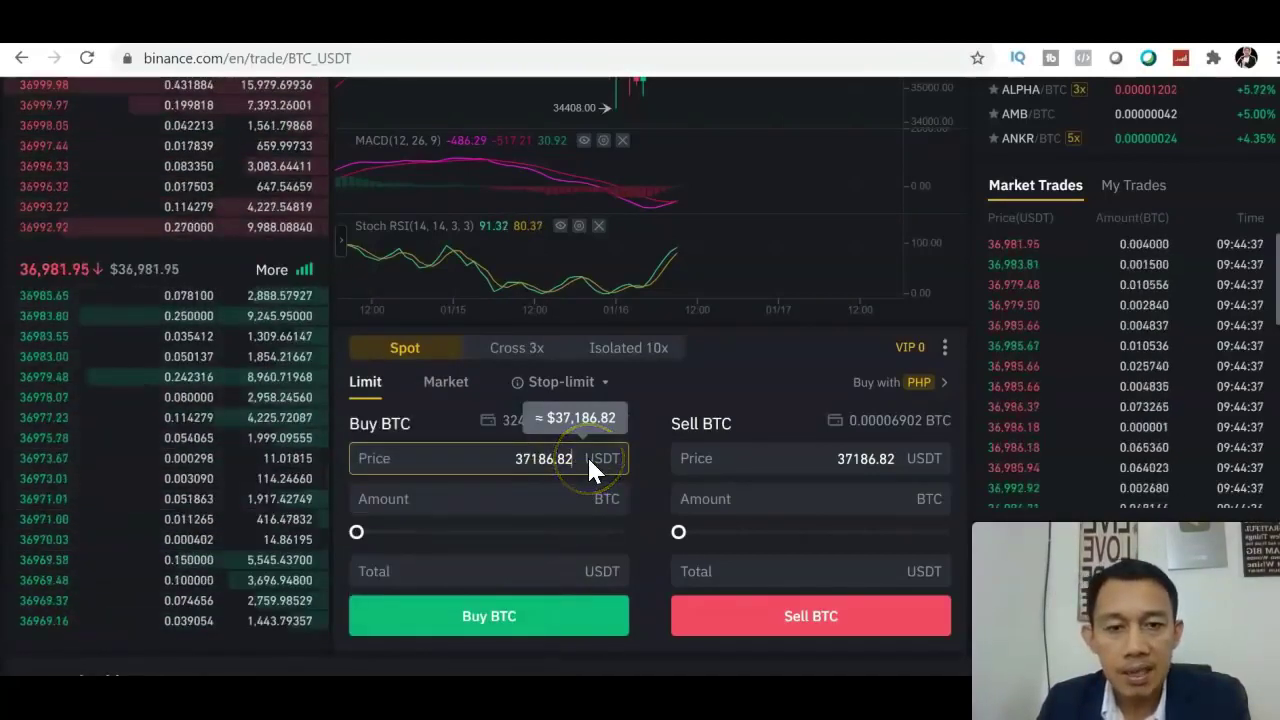
key(BackSpace)
key(BackSpace)
key(BackSpace)
key(BackSpace)
key(BackSpace)
key(BackSpace)
key(BackSpace)
text(5)
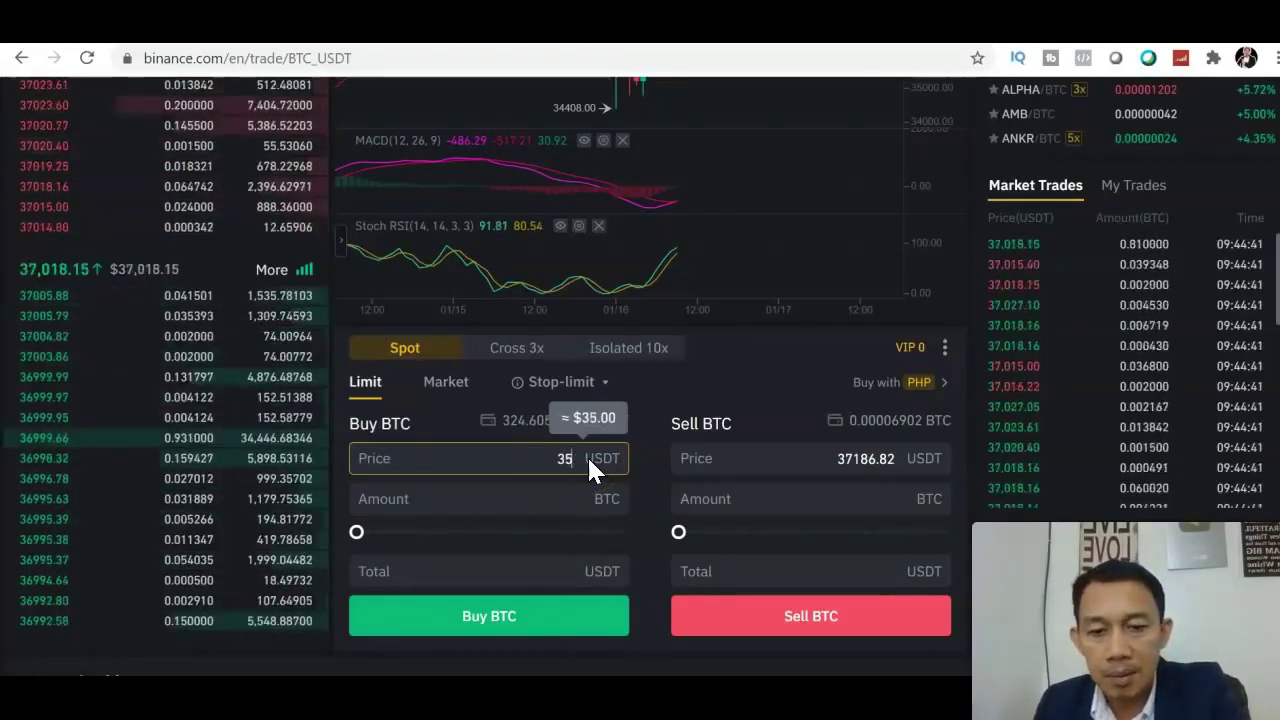
text(000)
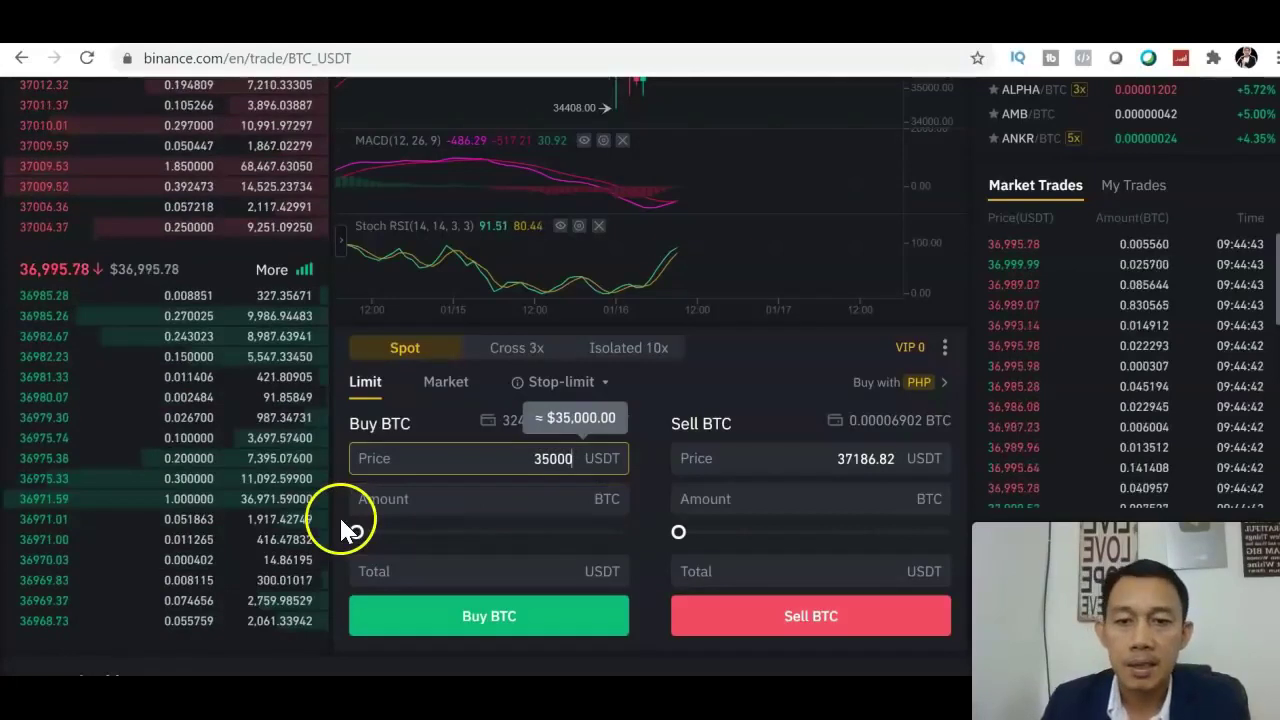
drag(352, 531, 645, 558)
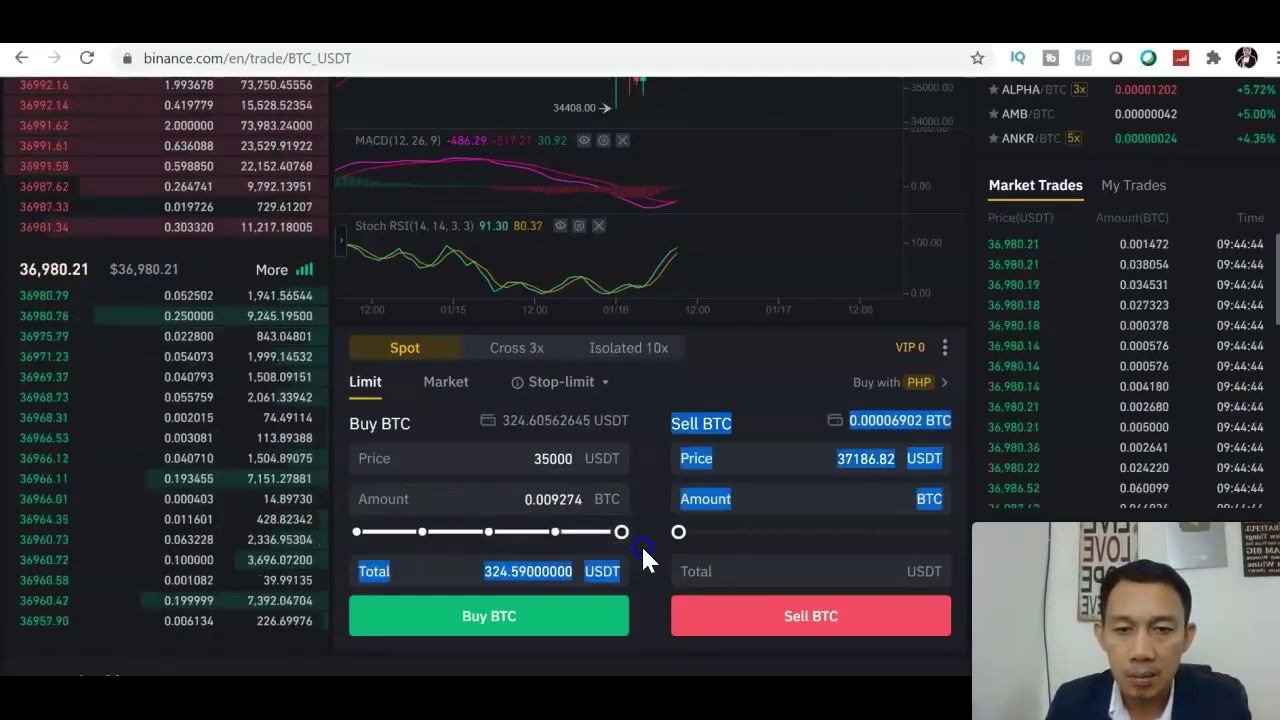
drag(357, 528, 640, 535)
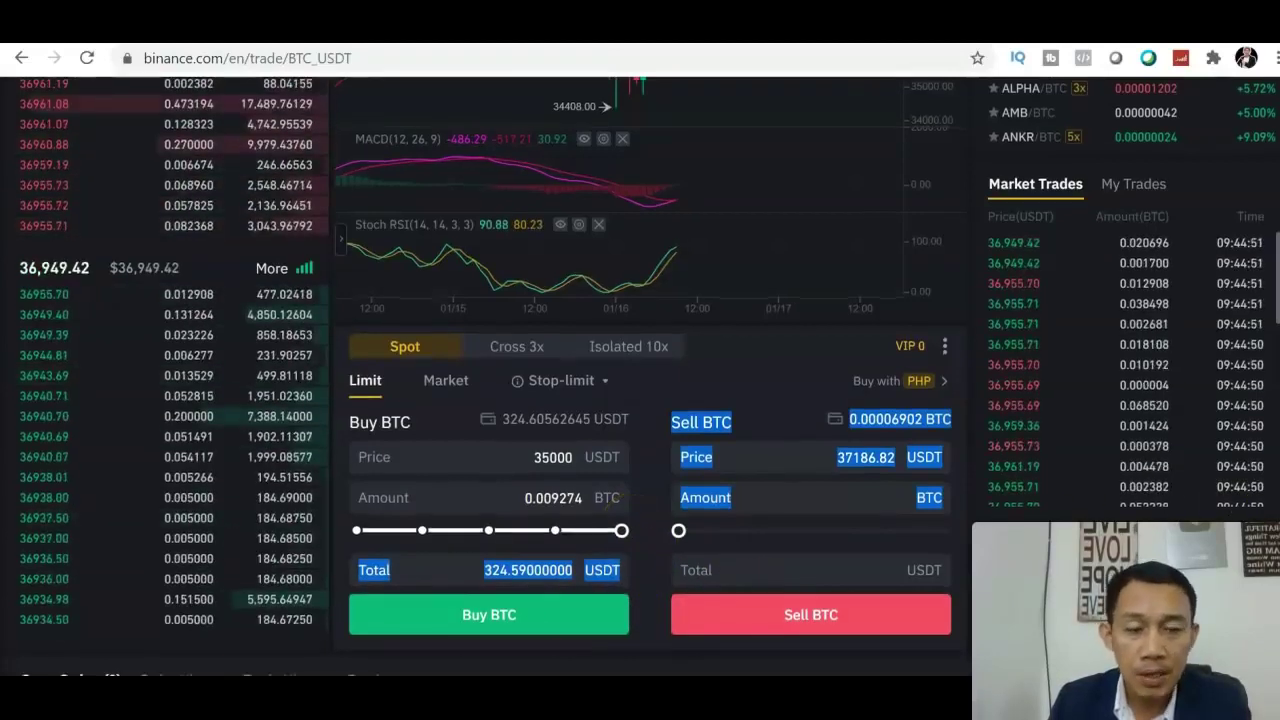
scroll(640, 366, down, 1)
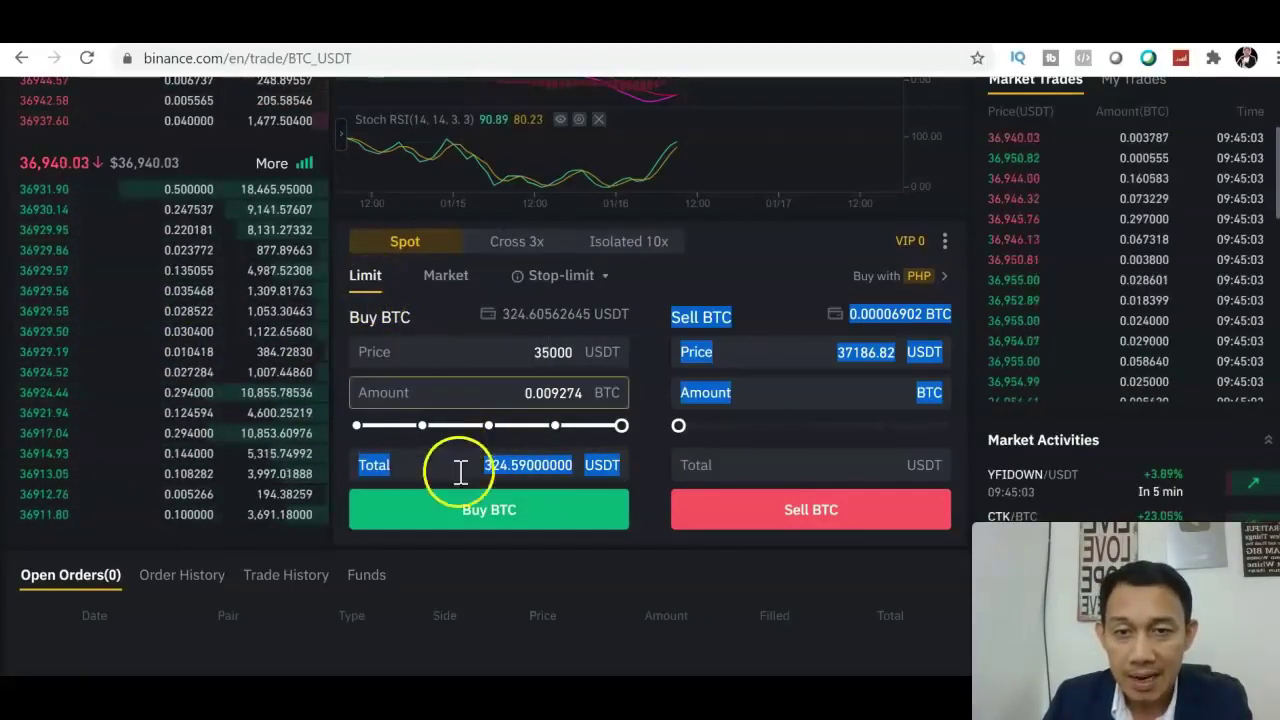
Submit the 35,000 limit buy for 0.009274 BTC and check it under Open Orders
click(465, 515)
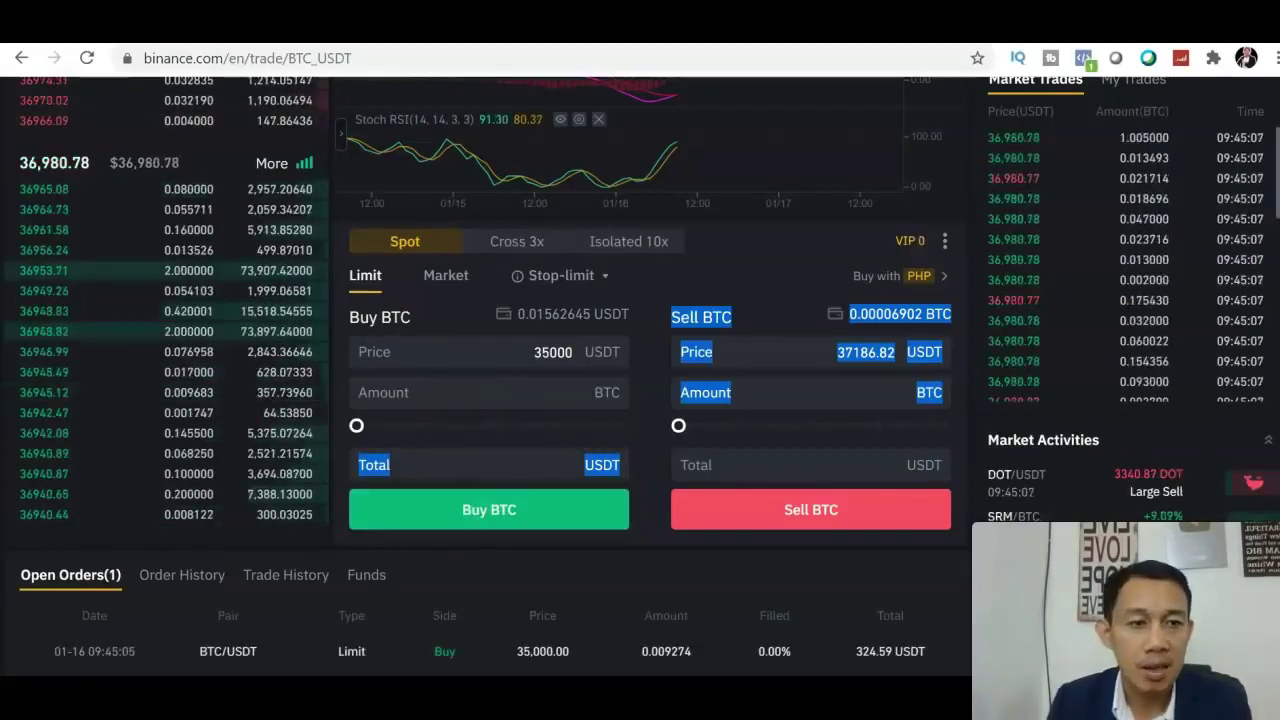
scroll(640, 370, down, 2)
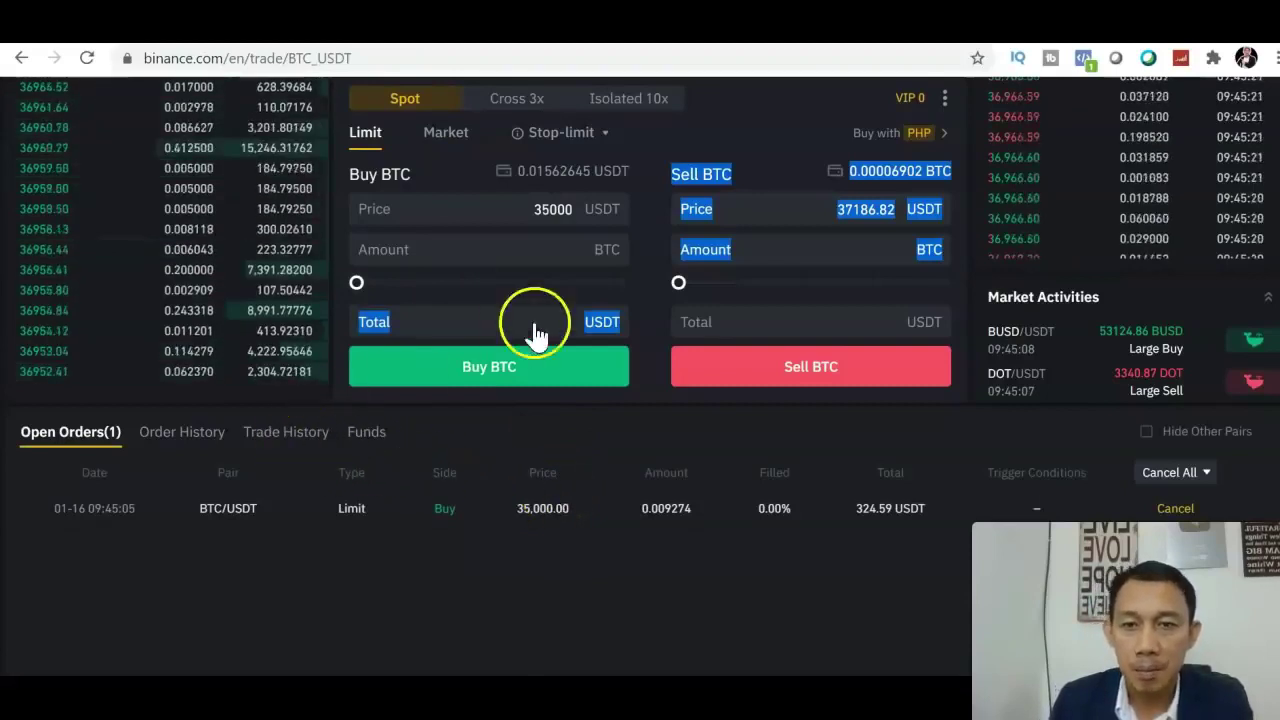
click(765, 120)
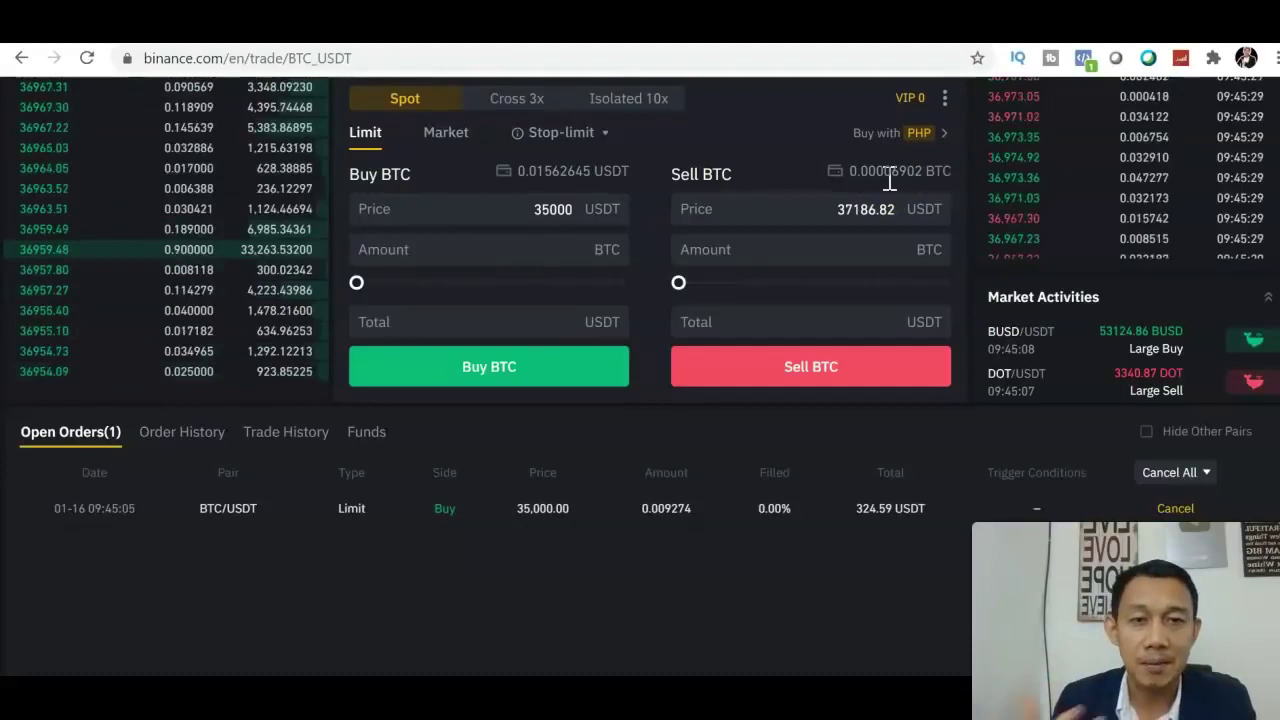
Cancel the open BTC/USDT limit buy, returning 324.60562645 USDT, and scroll back to the order form
click(1176, 508)
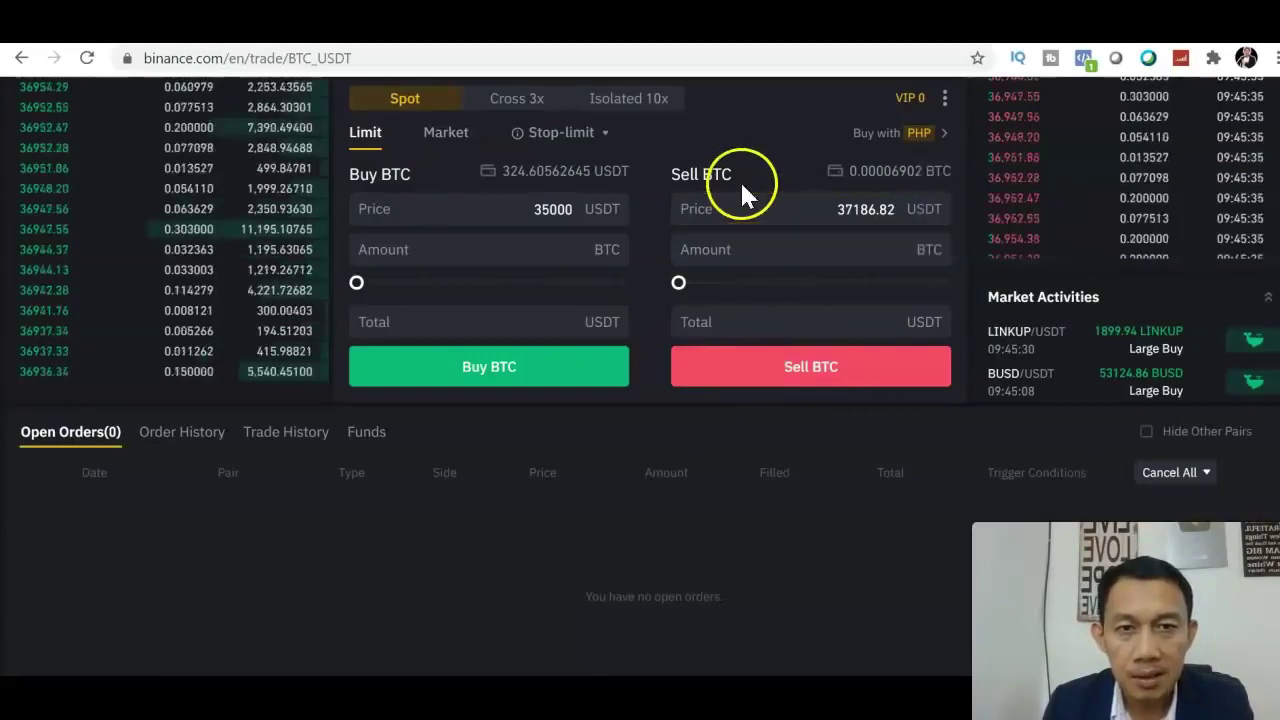
click(686, 212)
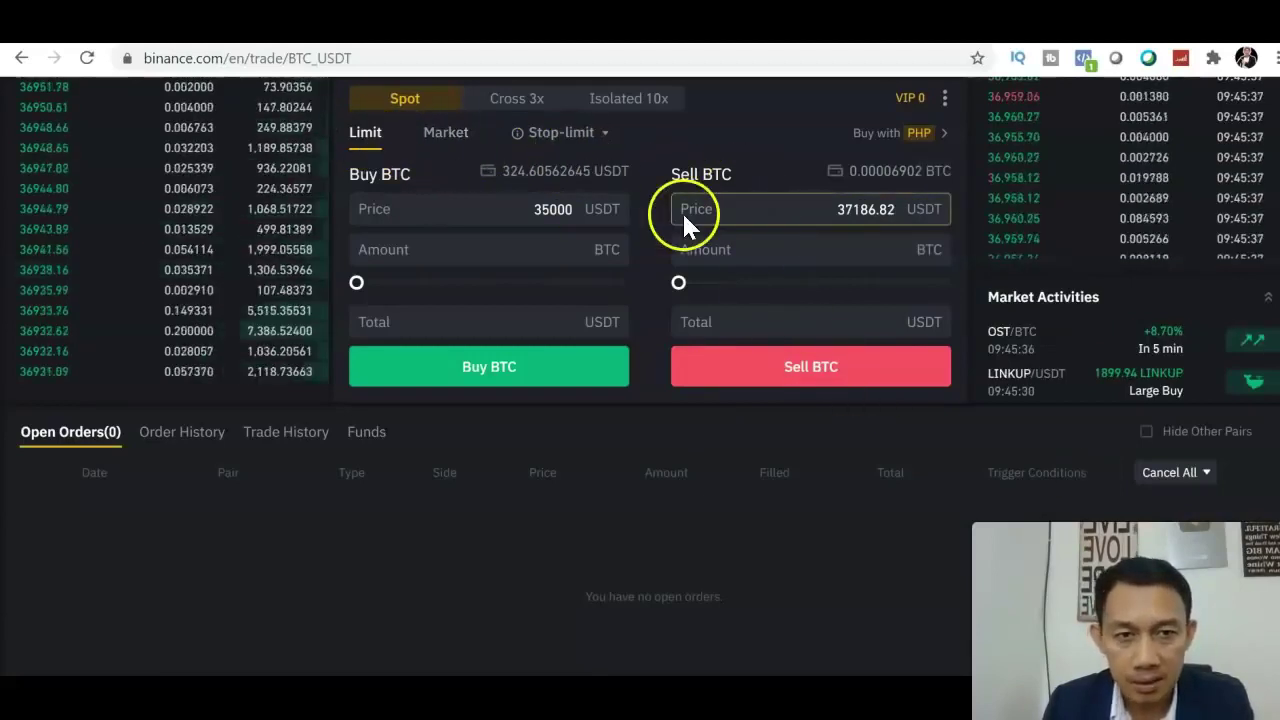
scroll(648, 358, up, 5)
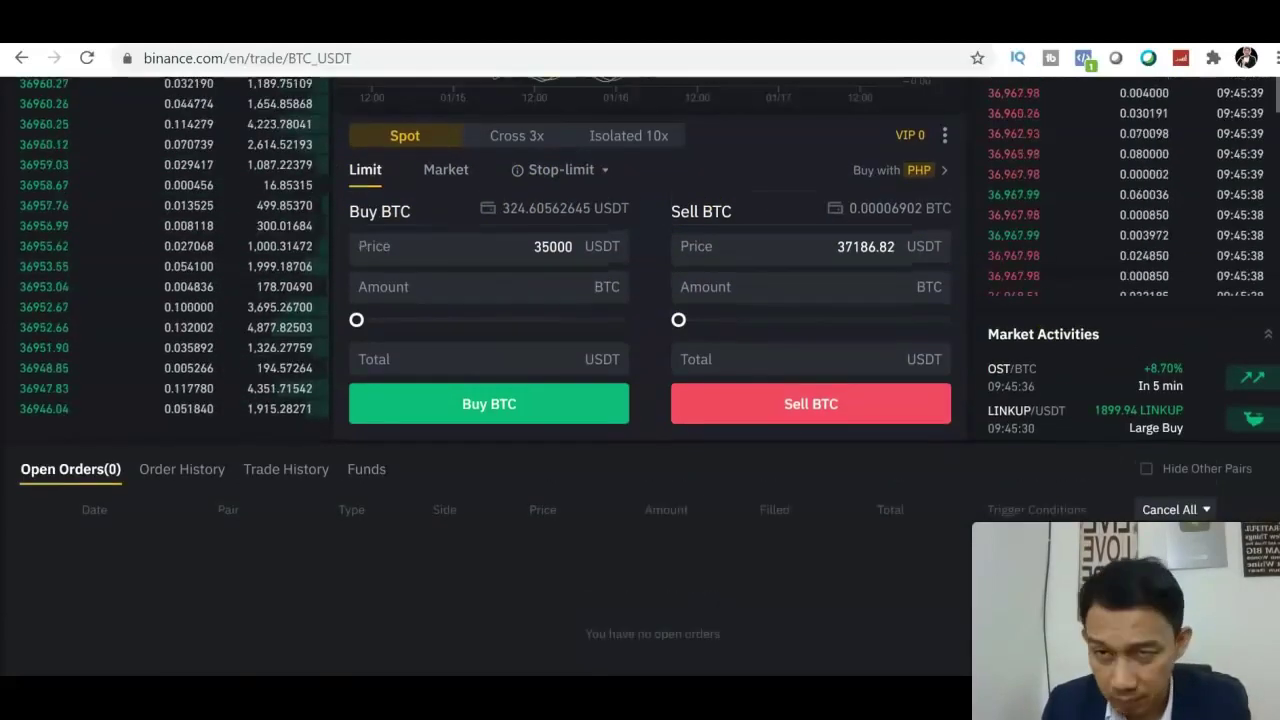
scroll(477, 400, up, 1)
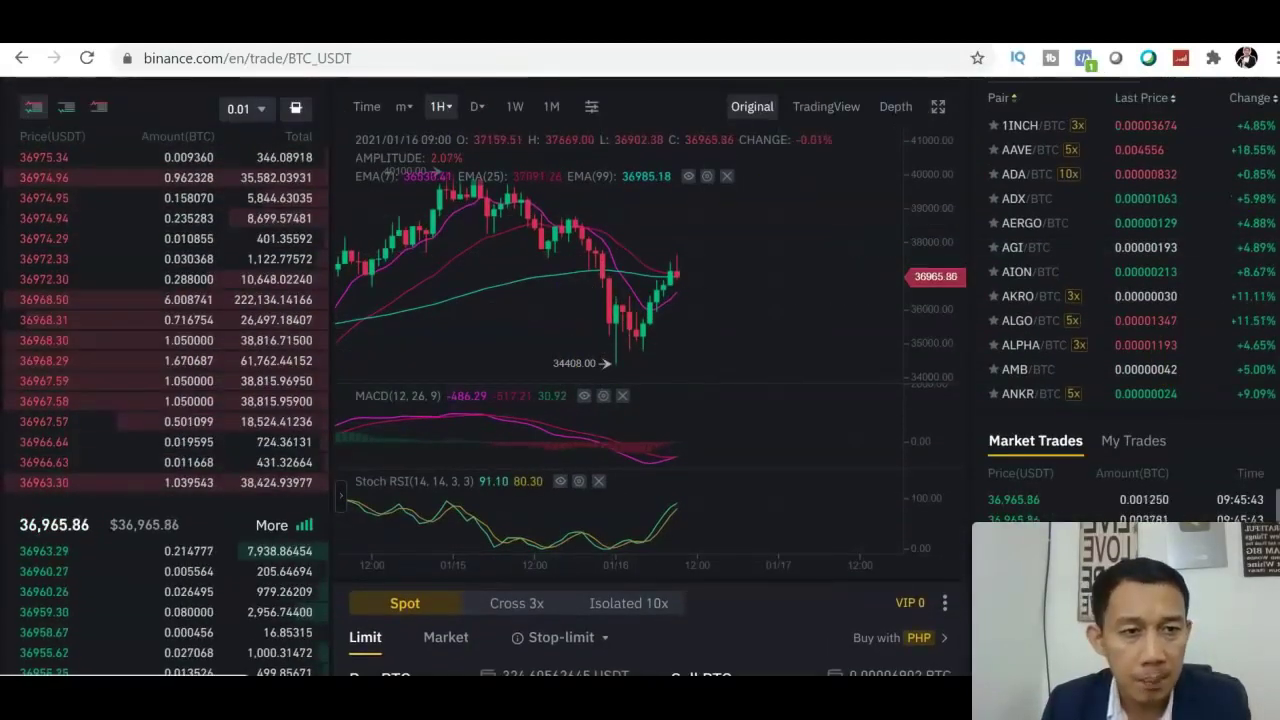
scroll(965, 481, down, 3)
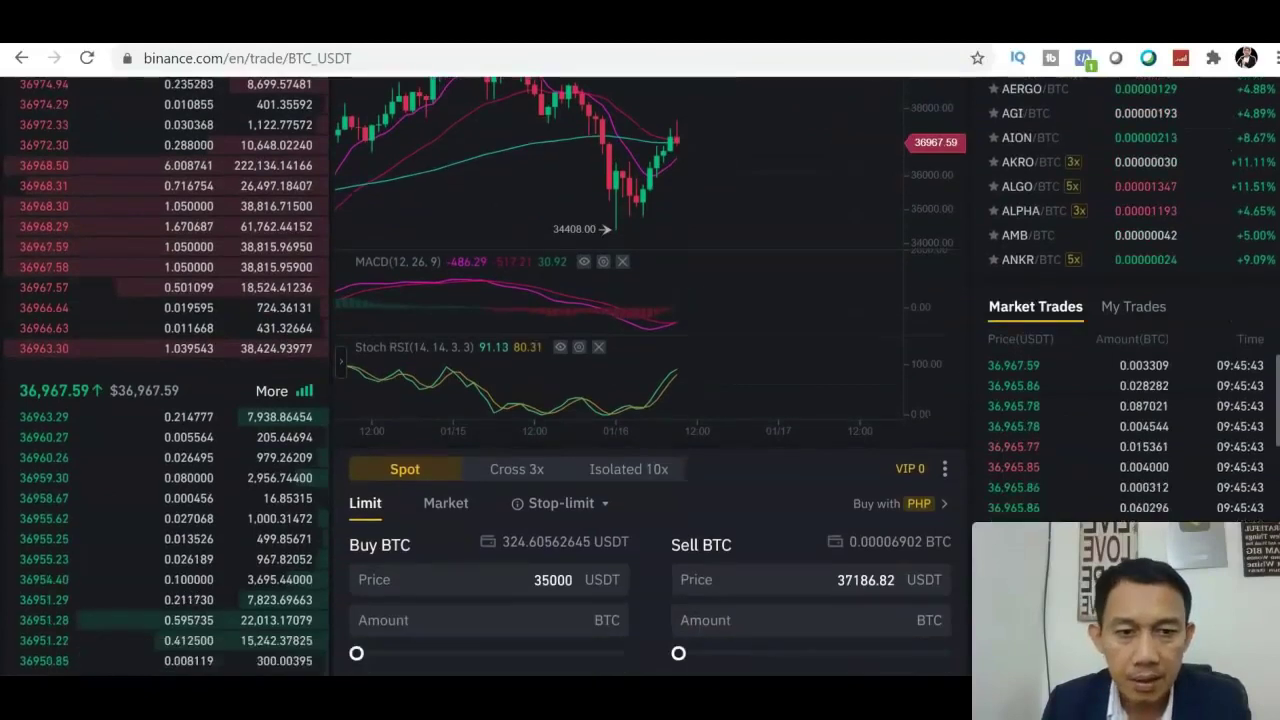
Enter a 38000 USDT sell price, max the amount to 0.000069 BTC, and try Sell BTC
click(897, 489)
key(BackSpace)
key(BackSpace)
key(BackSpace)
key(BackSpace)
key(BackSpace)
key(BackSpace)
key(BackSpace)
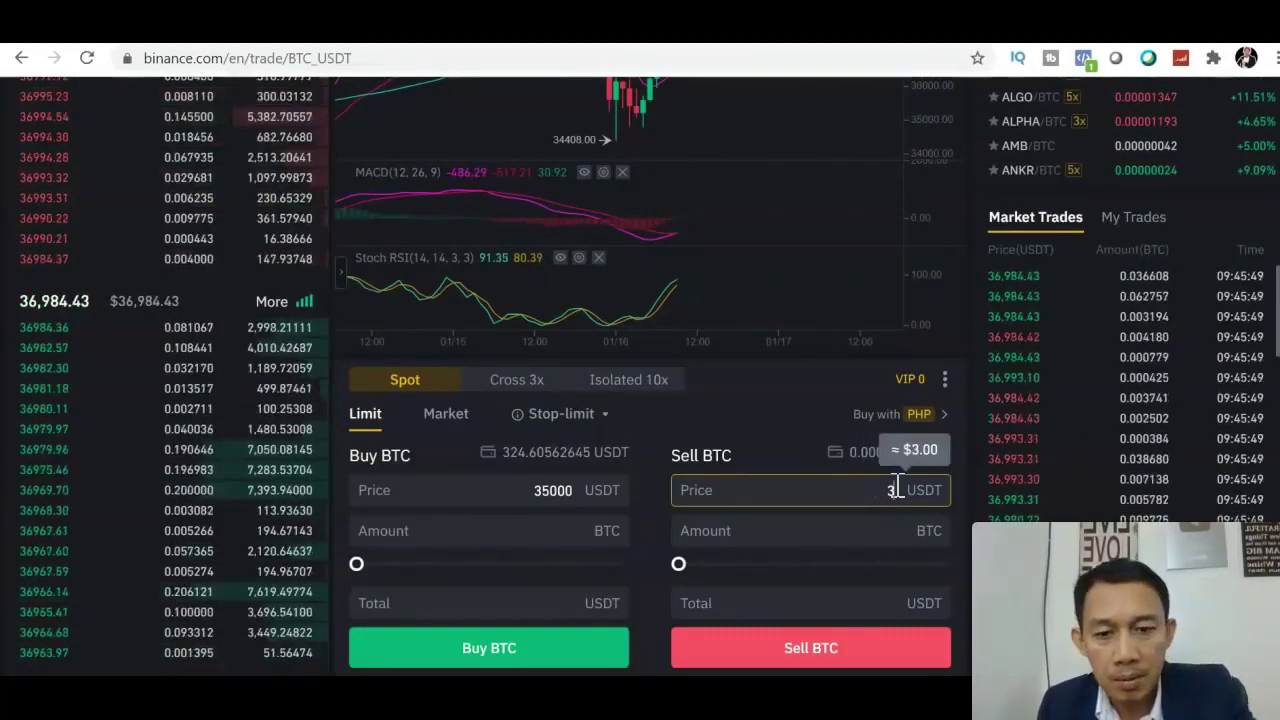
text(80)
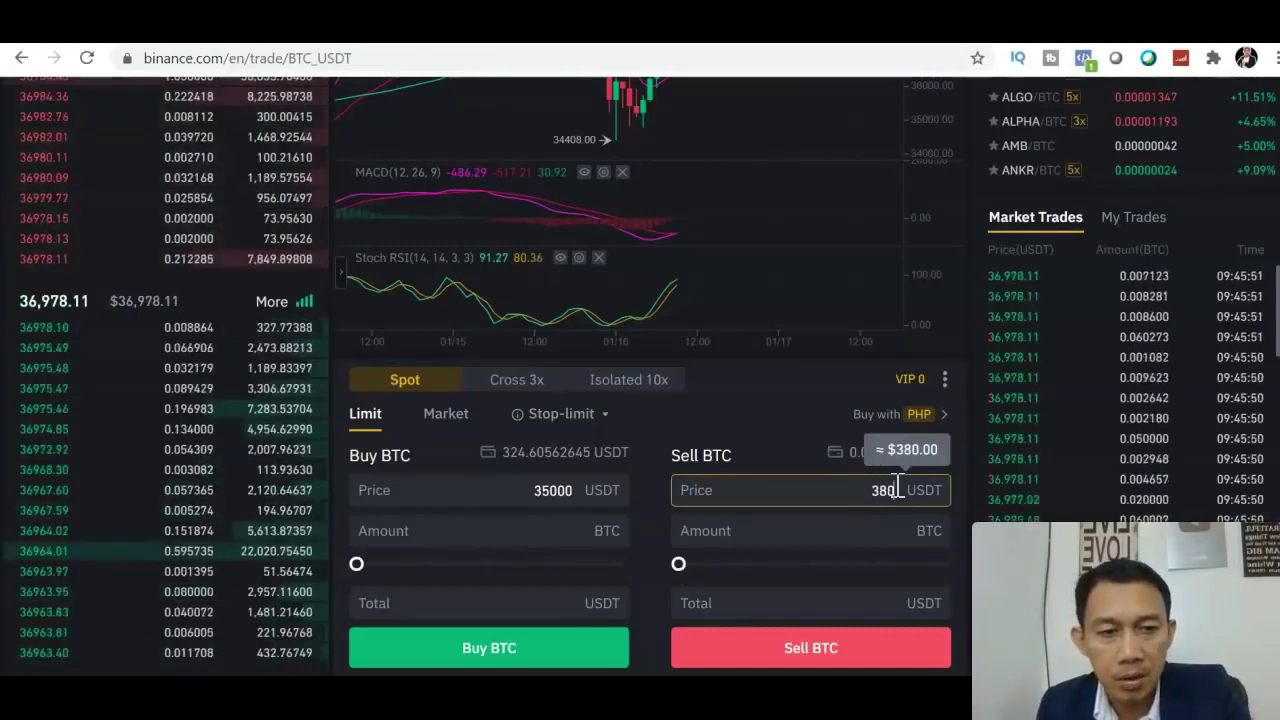
text(00)
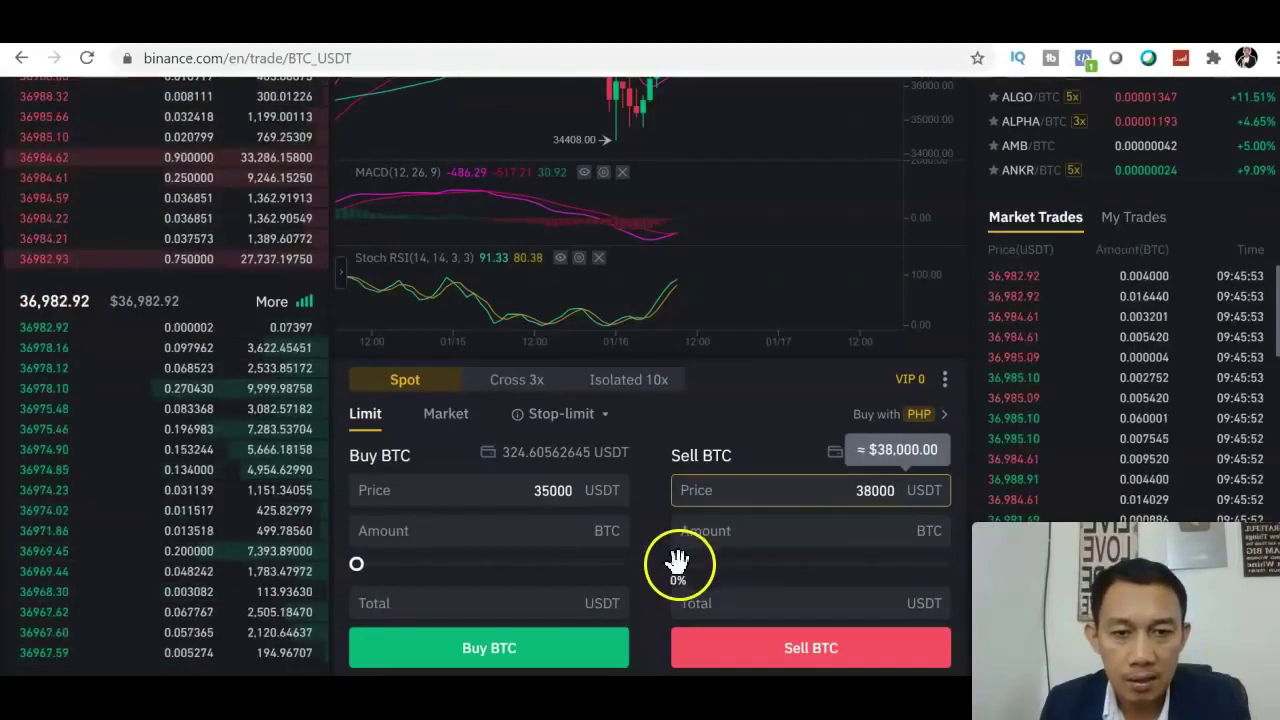
click(678, 563)
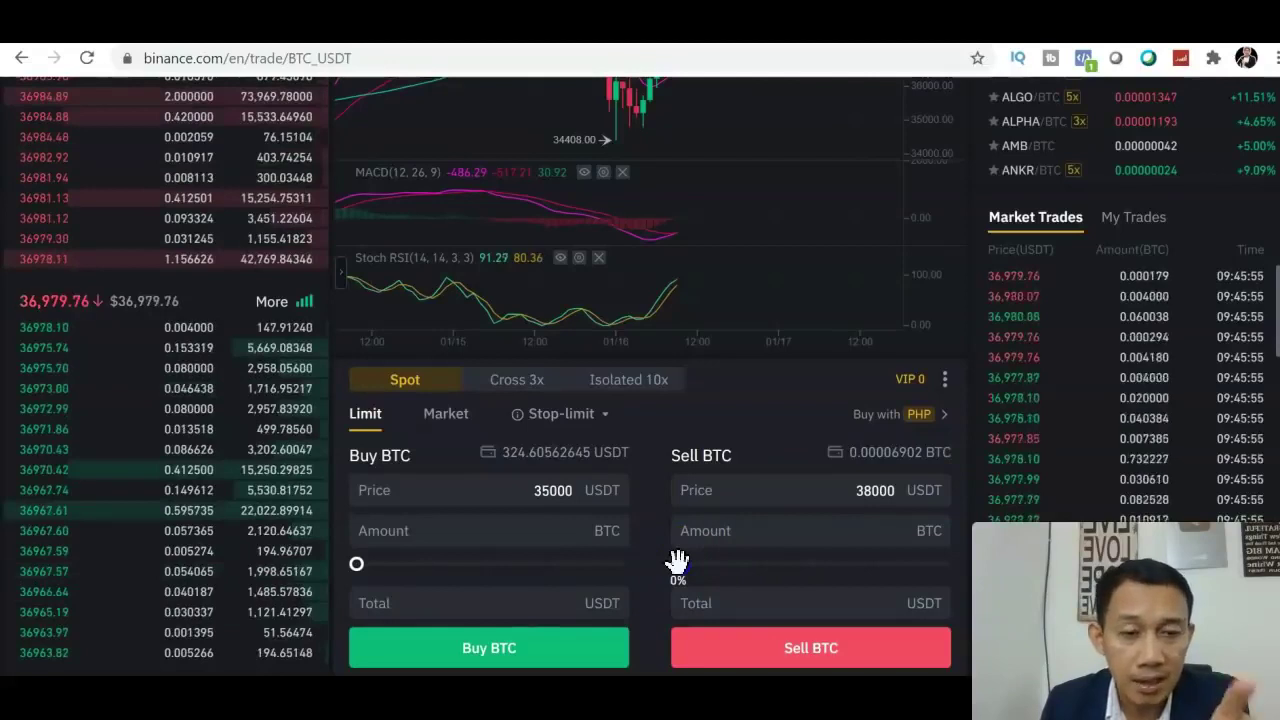
drag(919, 577, 967, 582)
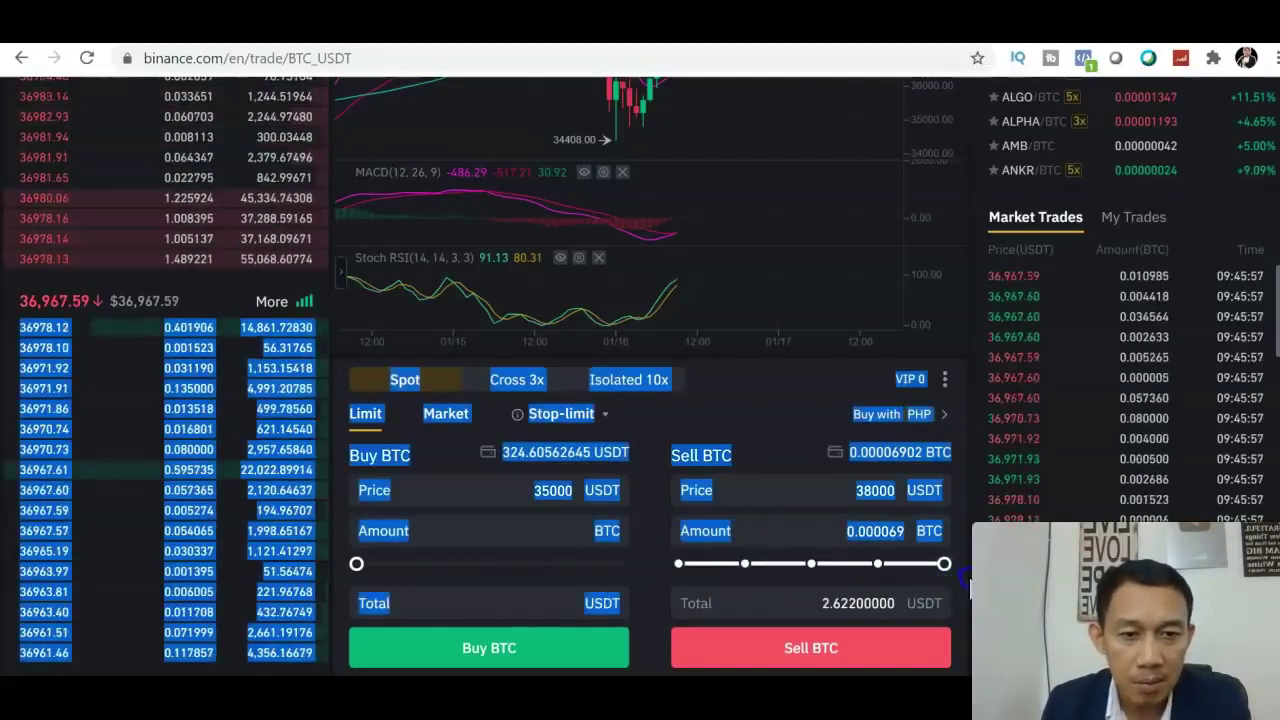
click(877, 651)
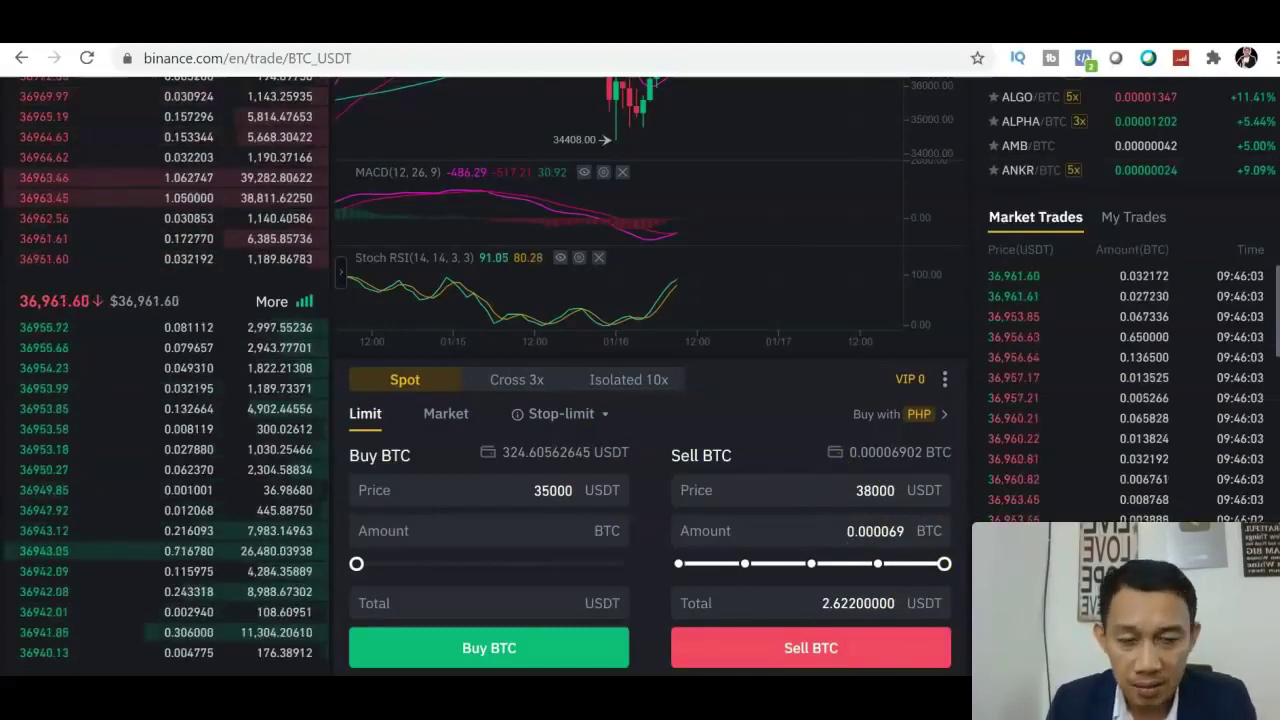
scroll(981, 384, down, 2)
click(889, 287)
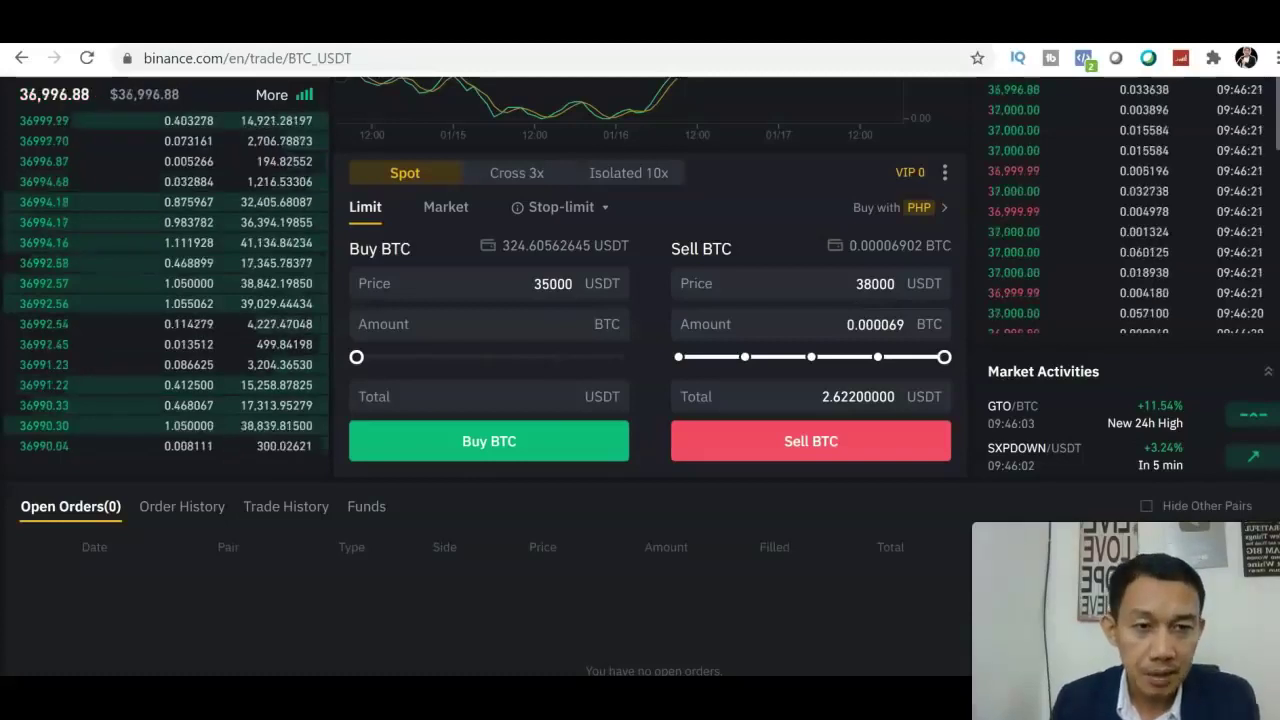
scroll(640, 375, up, 5)
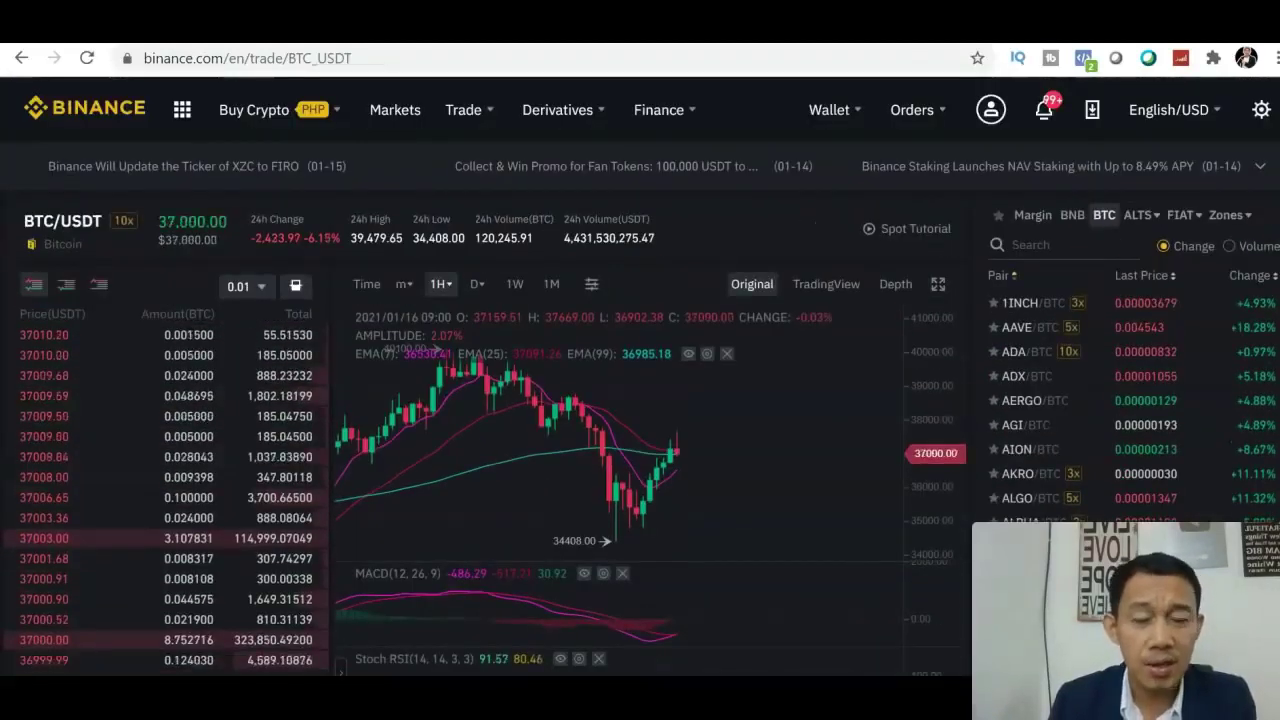
scroll(863, 414, down, 2)
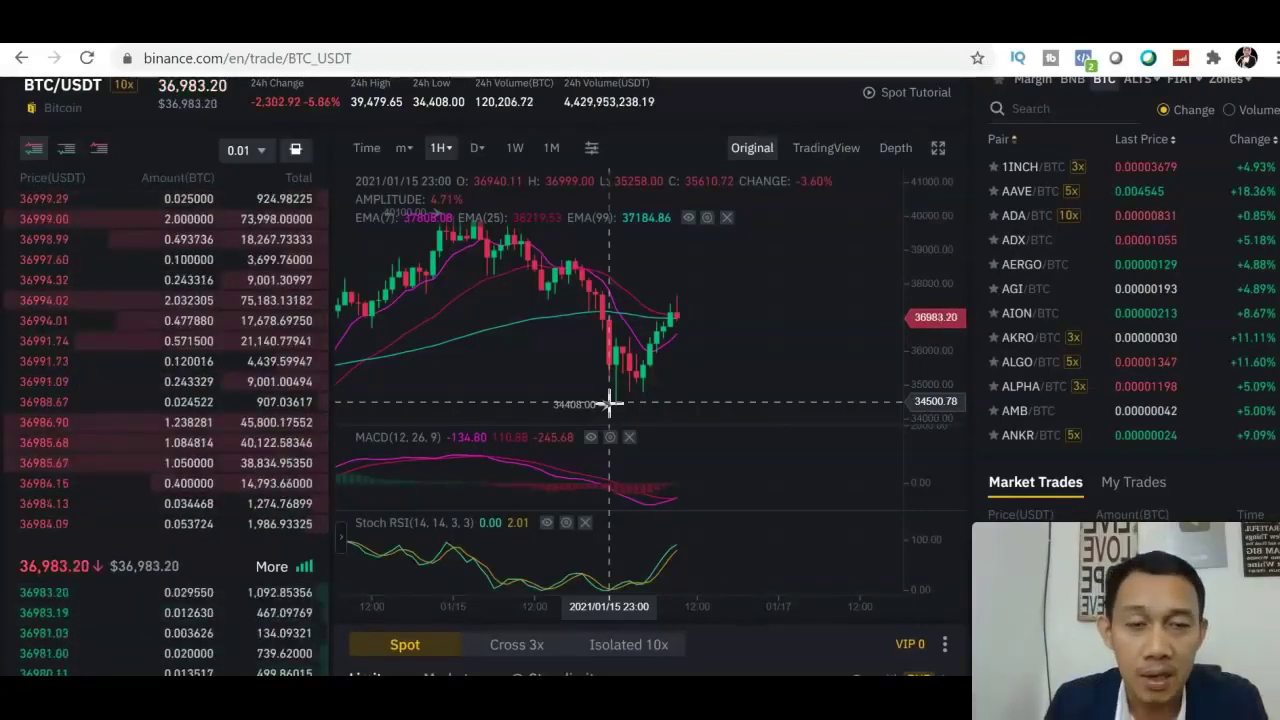
click(820, 158)
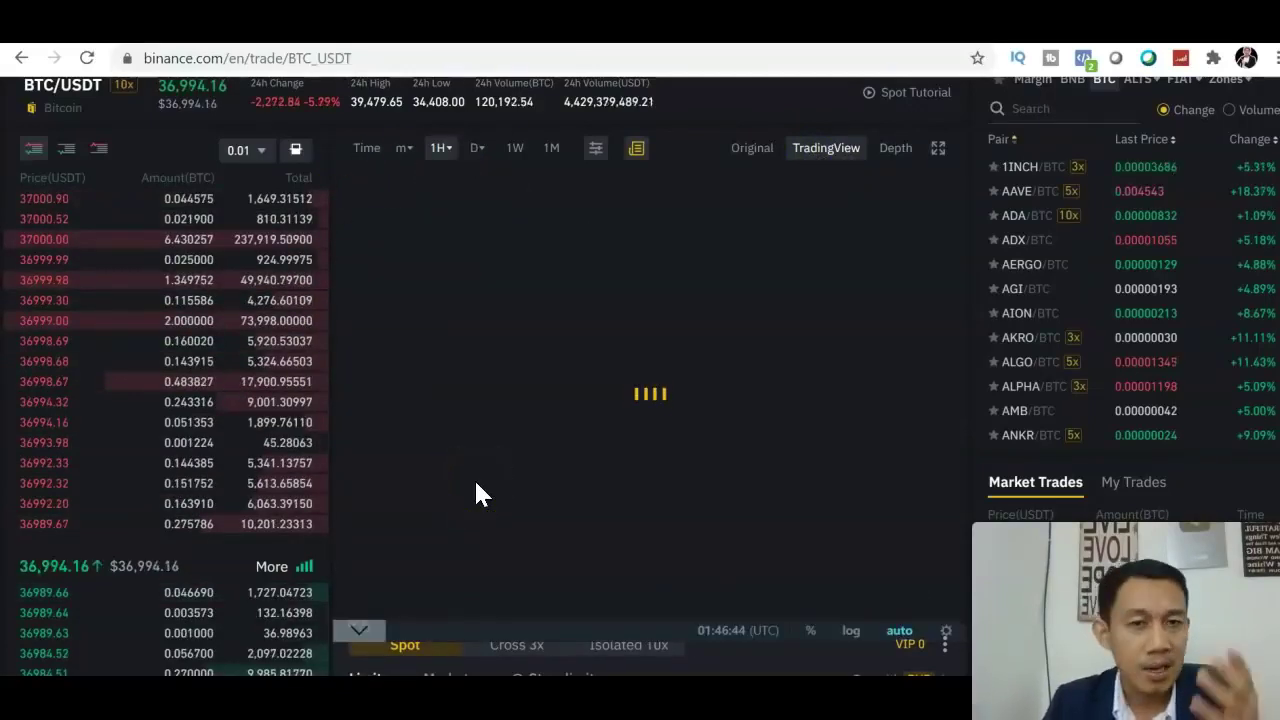
click(752, 148)
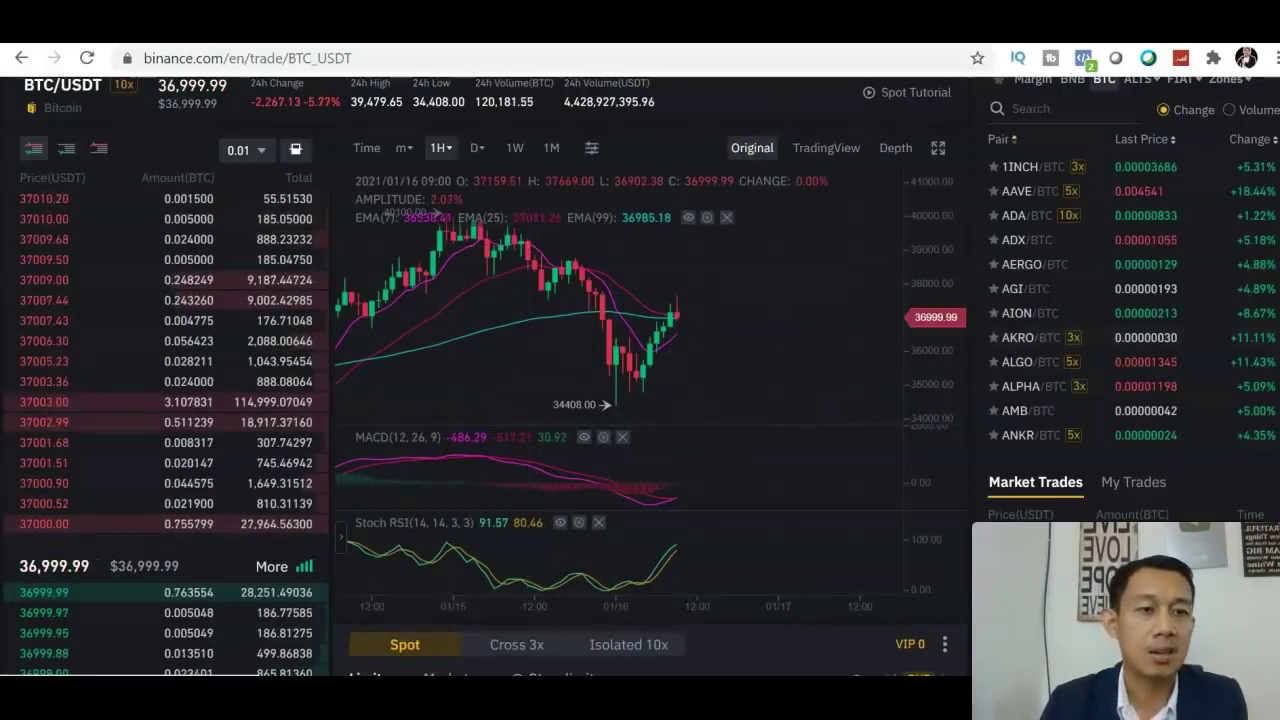
scroll(640, 400, up, 2)
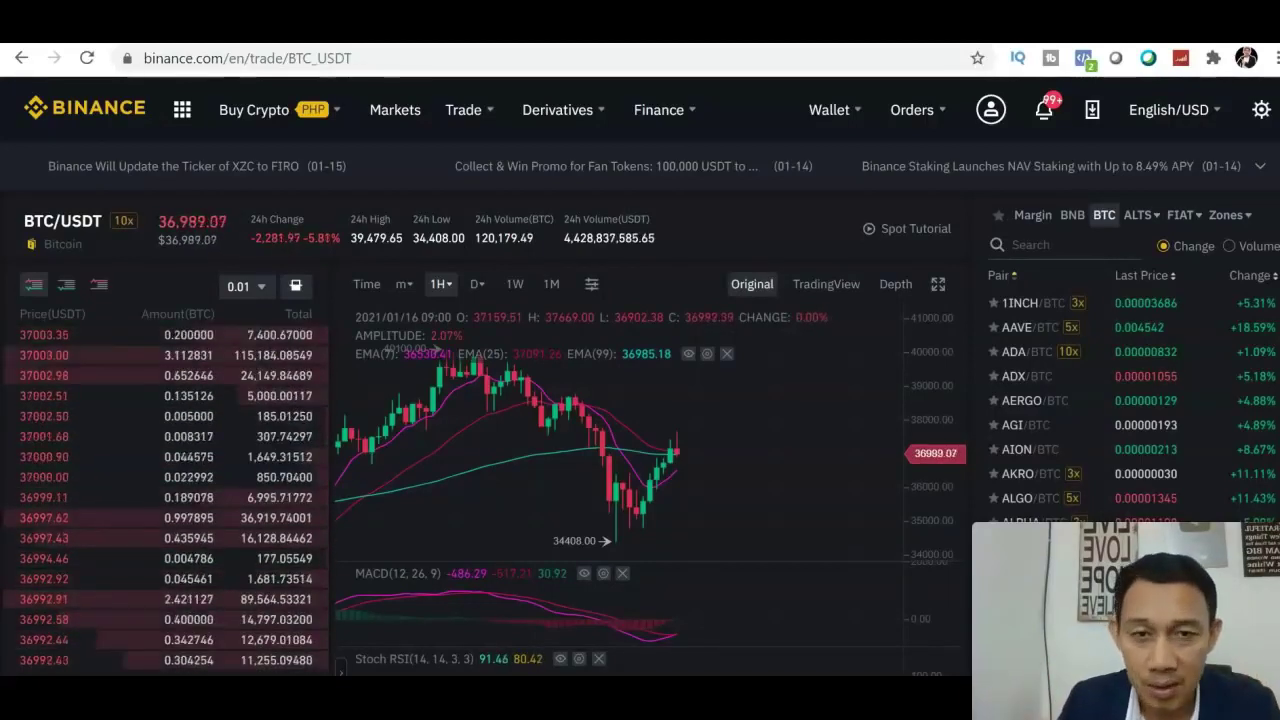
Go to P2P Trading from Buy Crypto and show Sell offers for USDT in PHP
mouse_move(838, 110)
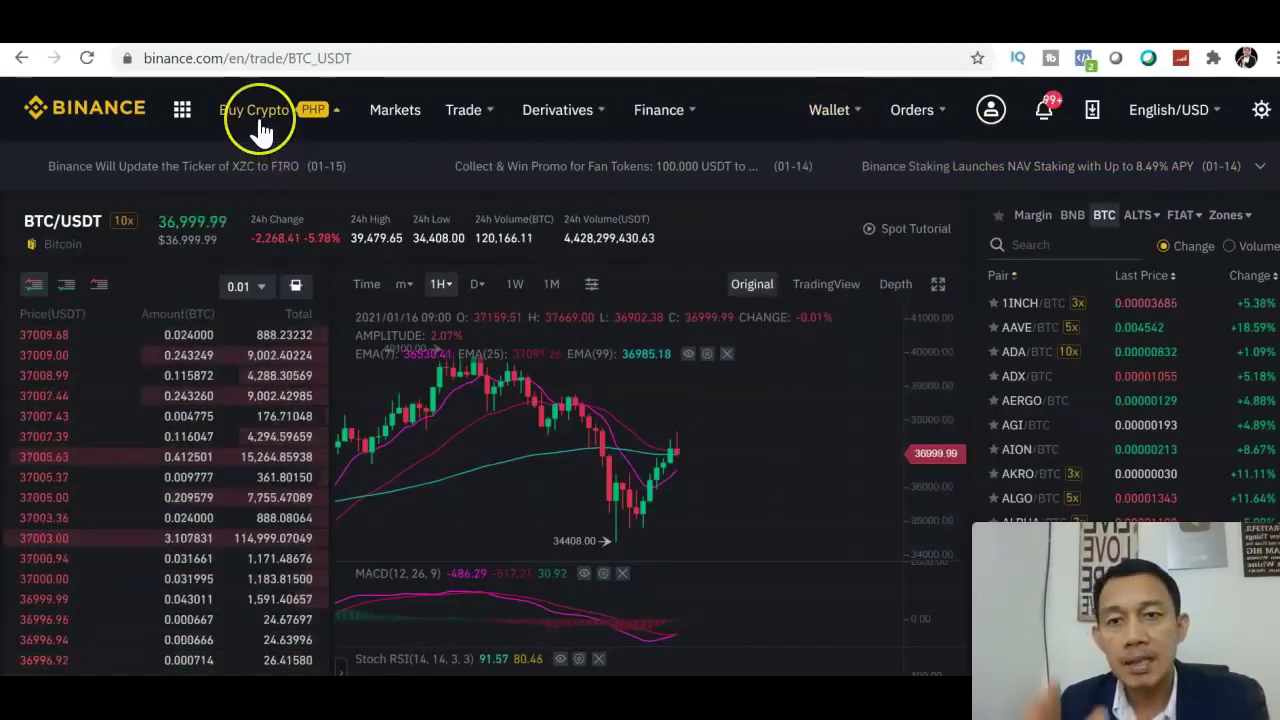
mouse_move(258, 128)
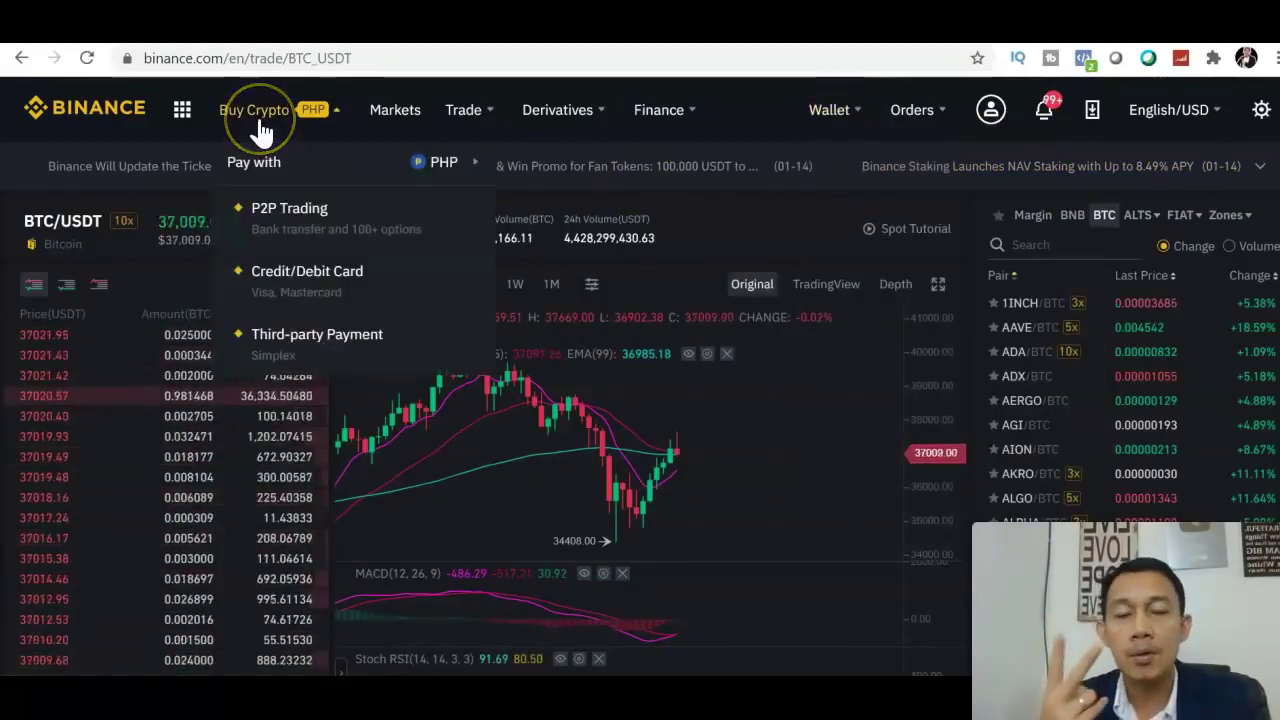
click(289, 249)
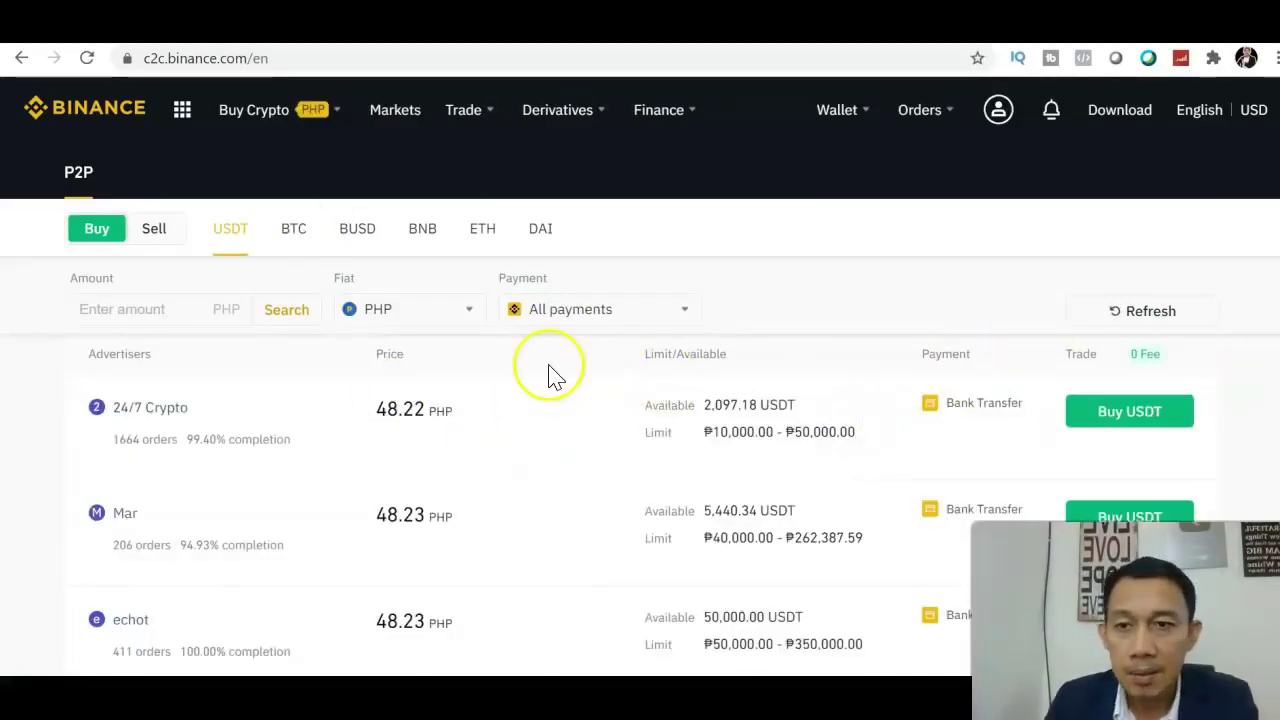
click(152, 229)
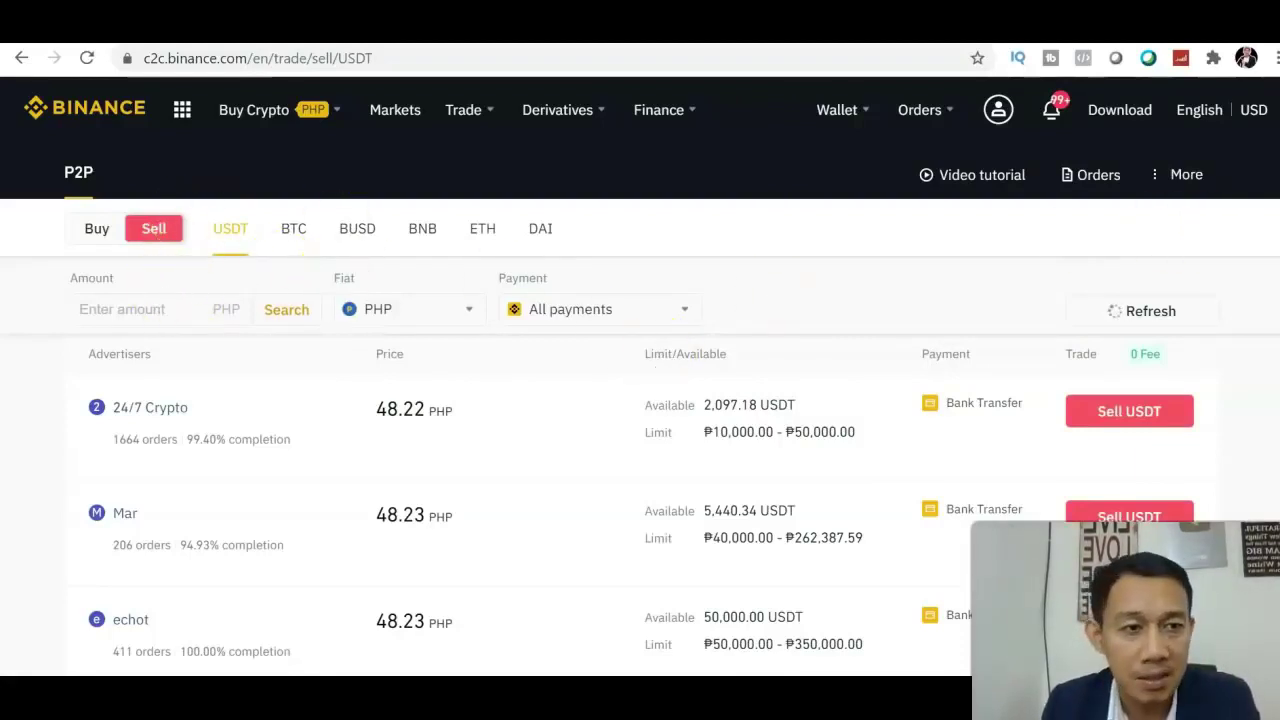
scroll(640, 450, down, 5)
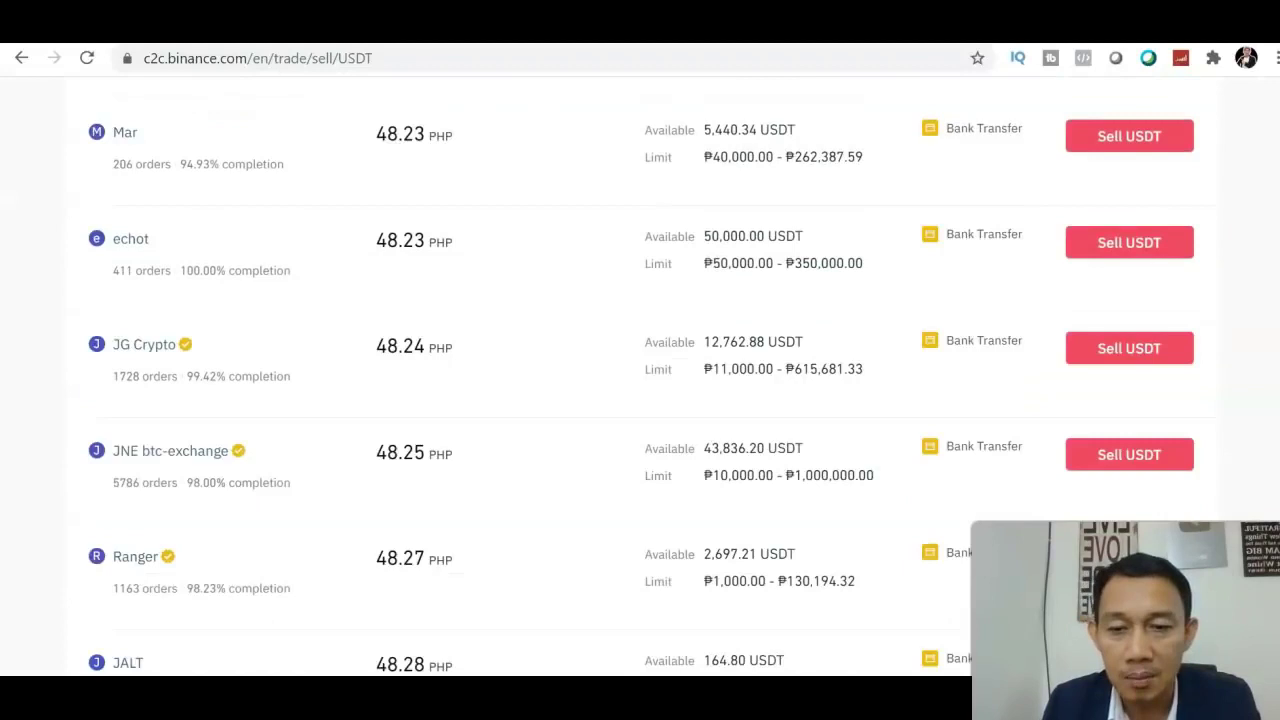
scroll(640, 450, up, 5)
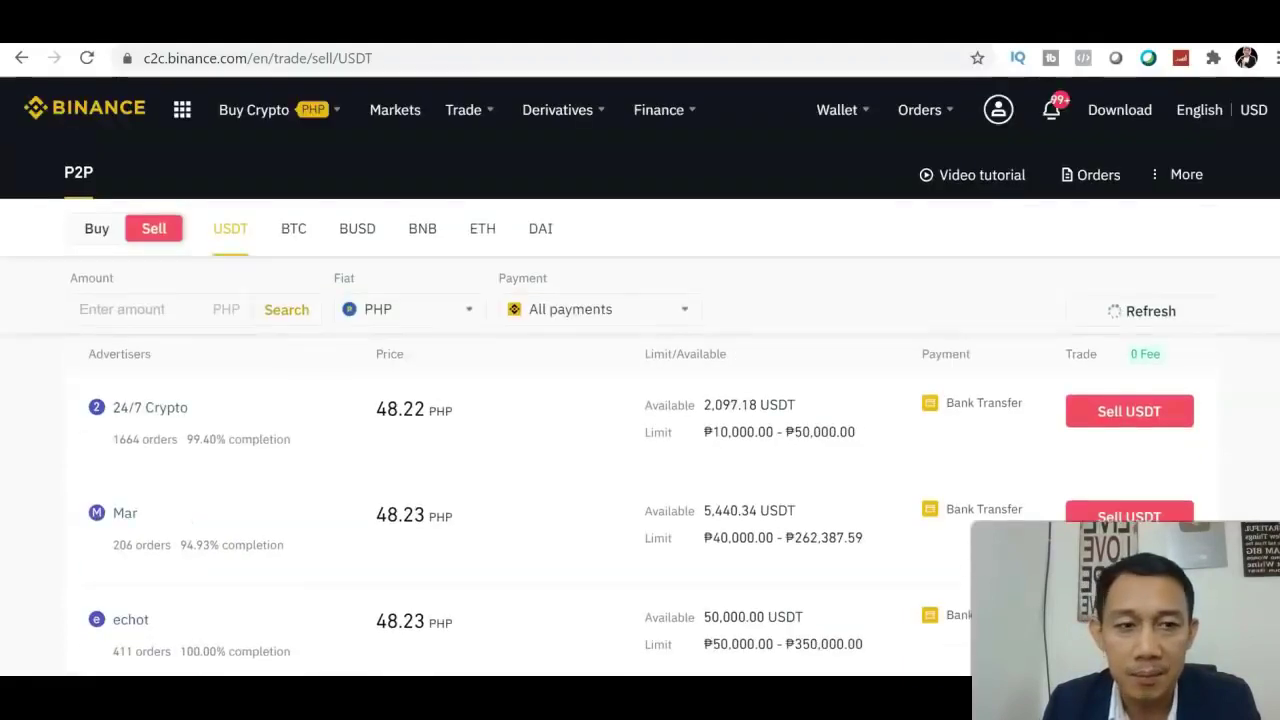
Open the Fiat and Spot wallet and search the coin list for 'xrp'
click(857, 112)
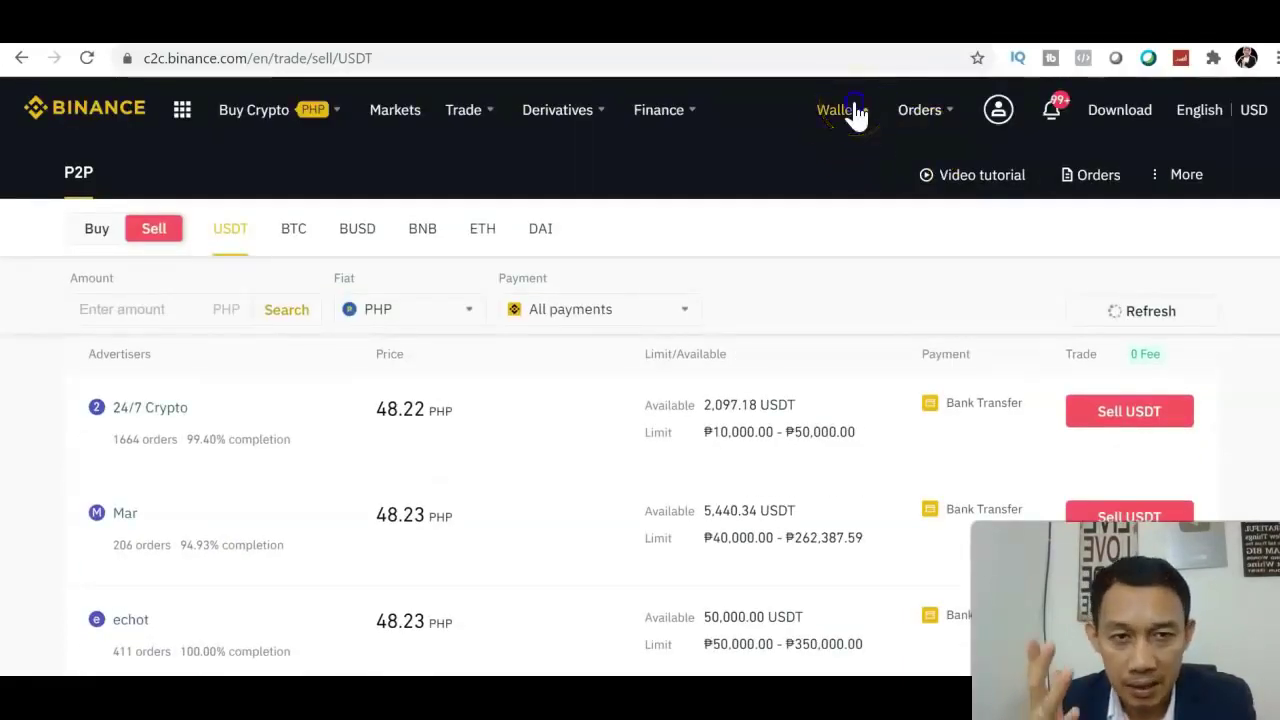
click(856, 210)
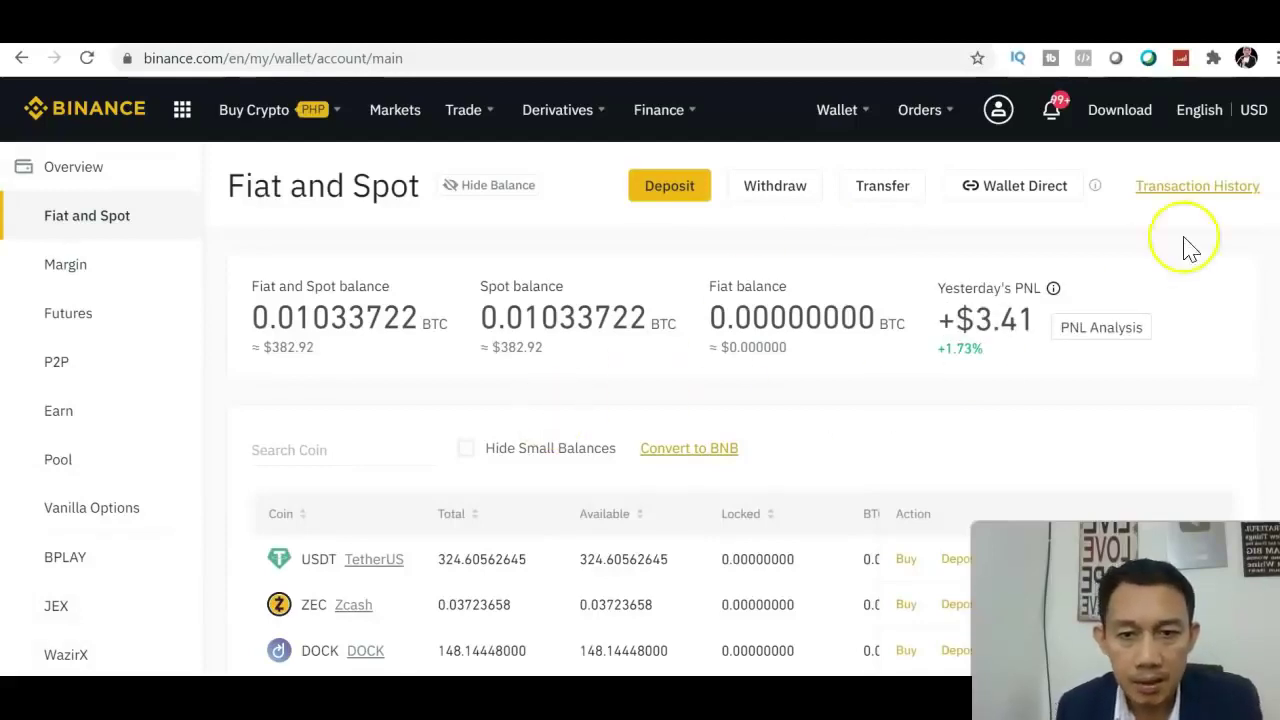
scroll(1186, 249, down, 1)
scroll(640, 370, down, 1)
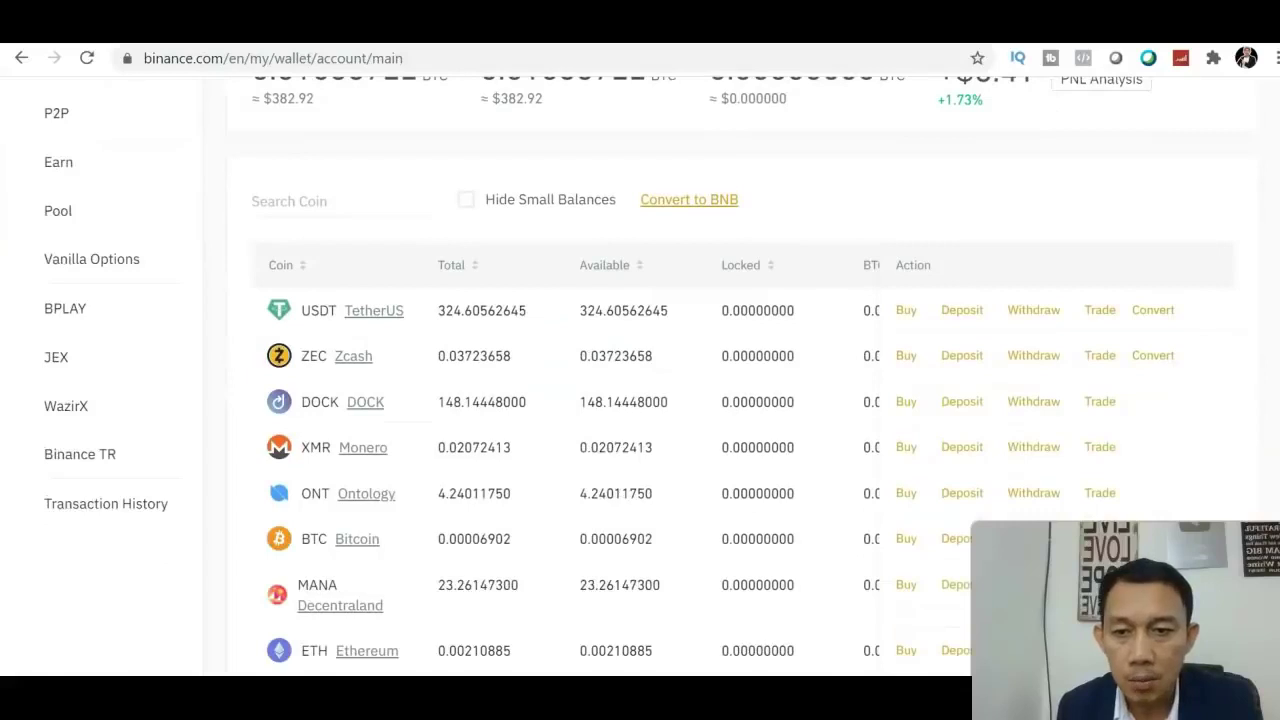
click(328, 190)
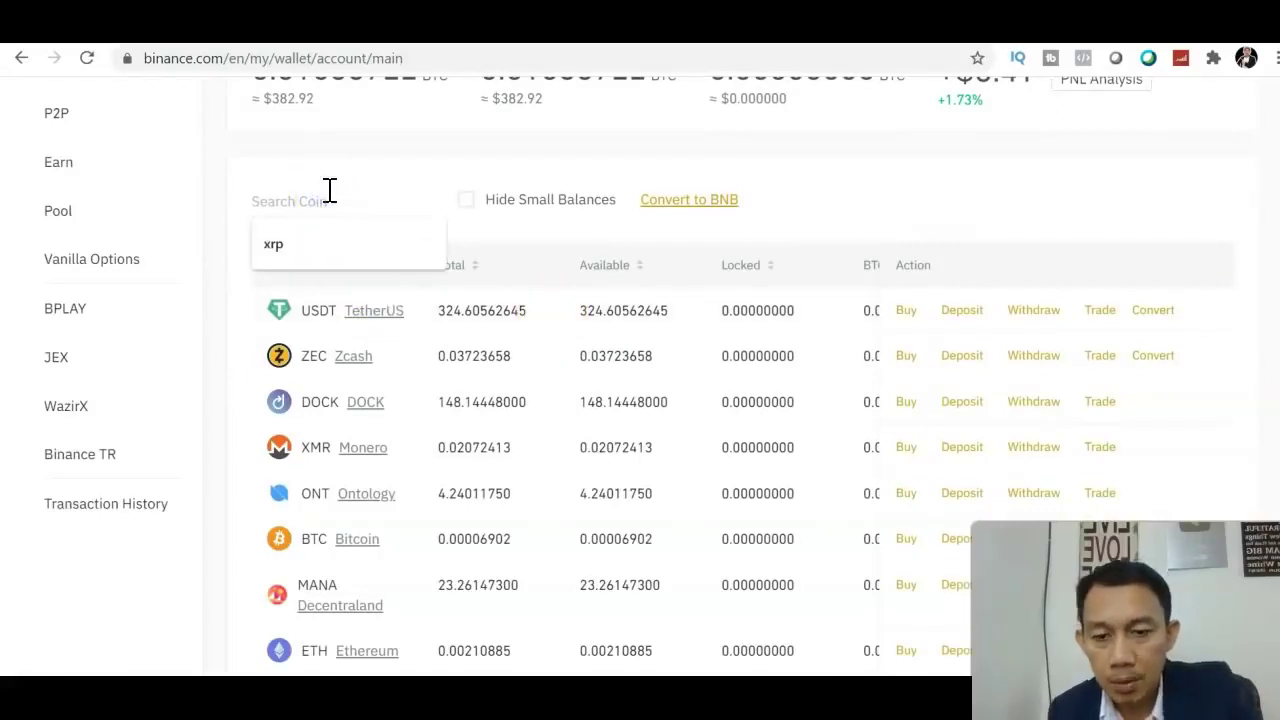
text(x)
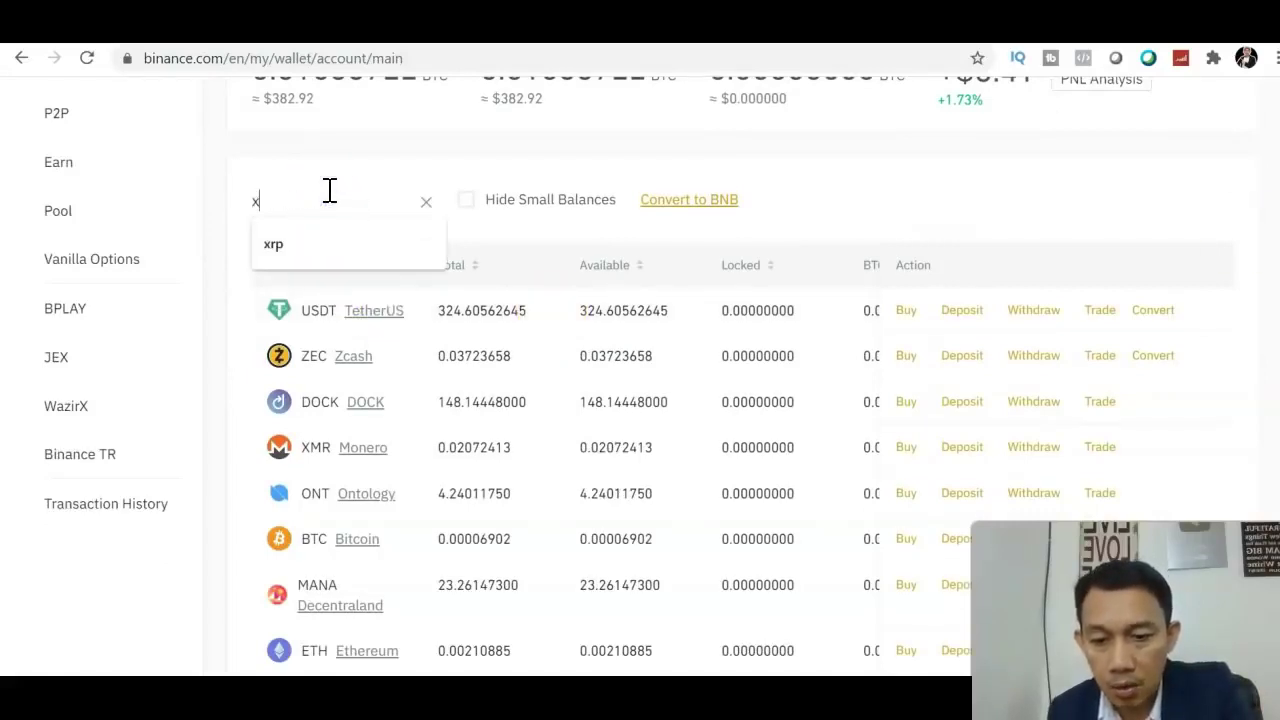
text(rp)
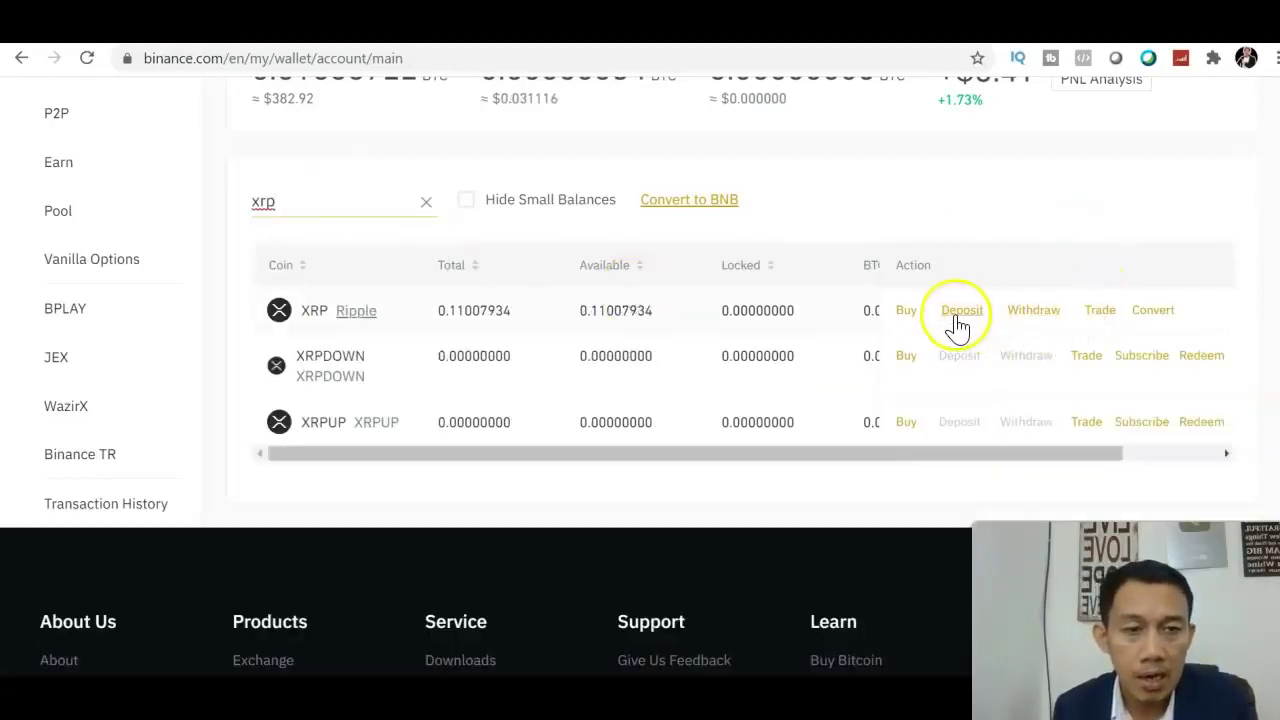
Start an XRP withdrawal and choose XRP as the transfer network
click(1035, 318)
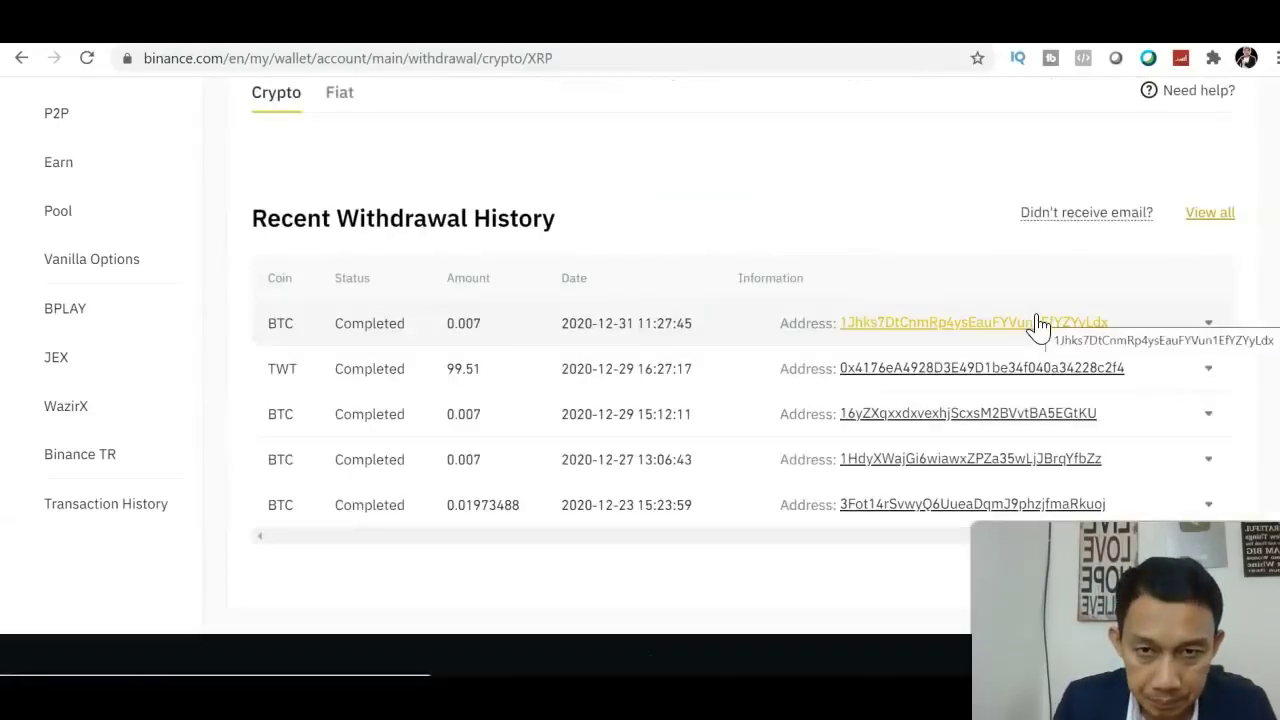
click(1085, 275)
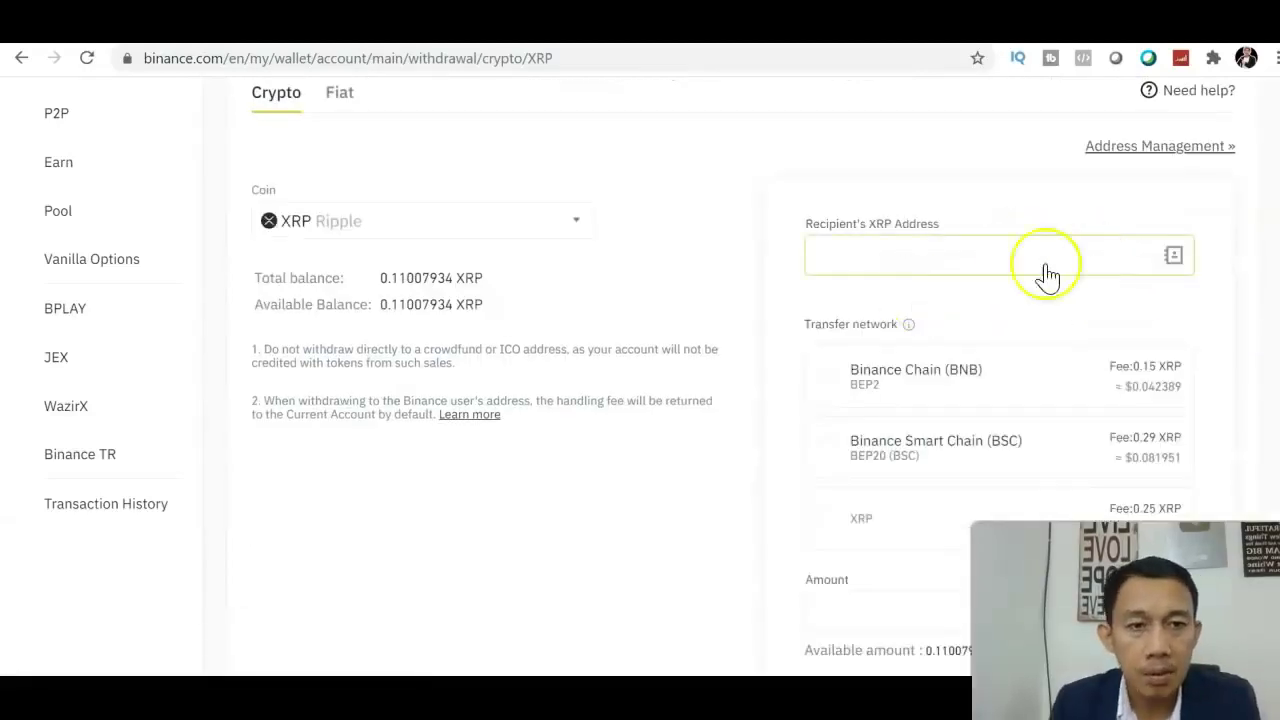
click(962, 262)
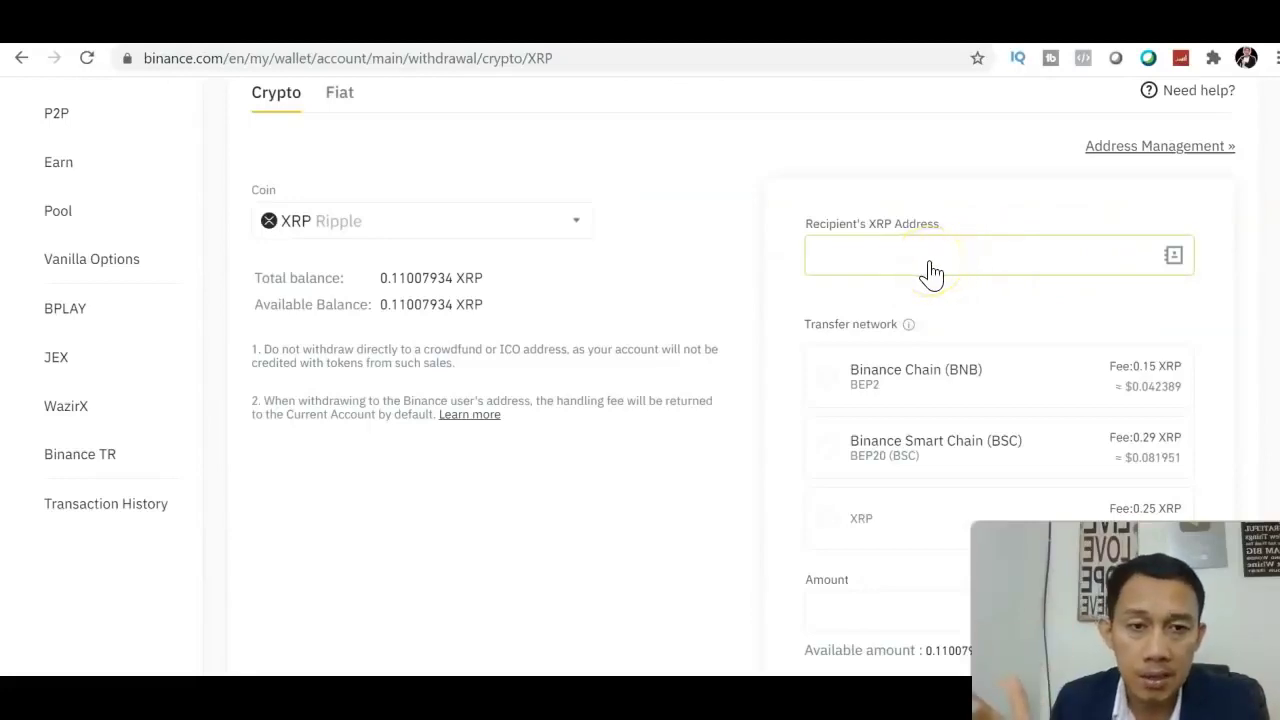
click(822, 528)
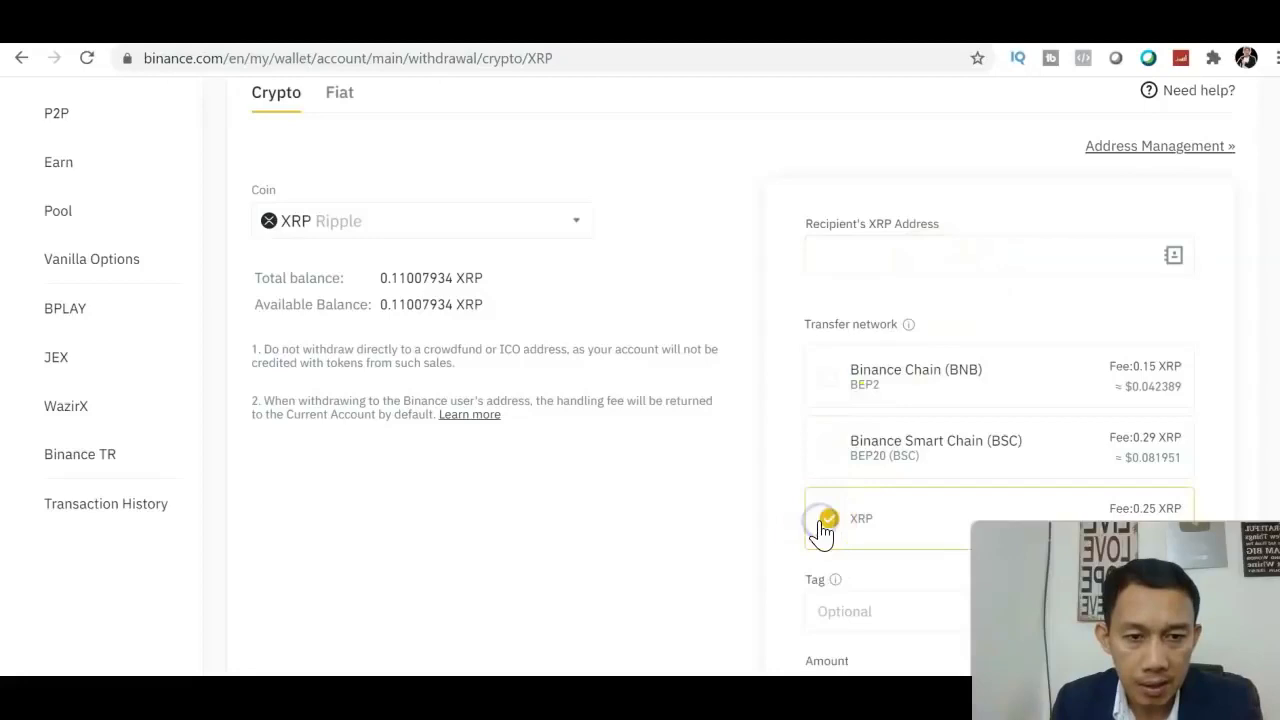
scroll(640, 380, down, 3)
Fill in the maximum 0.110079 XRP amount and attempt to submit the withdrawal
click(889, 366)
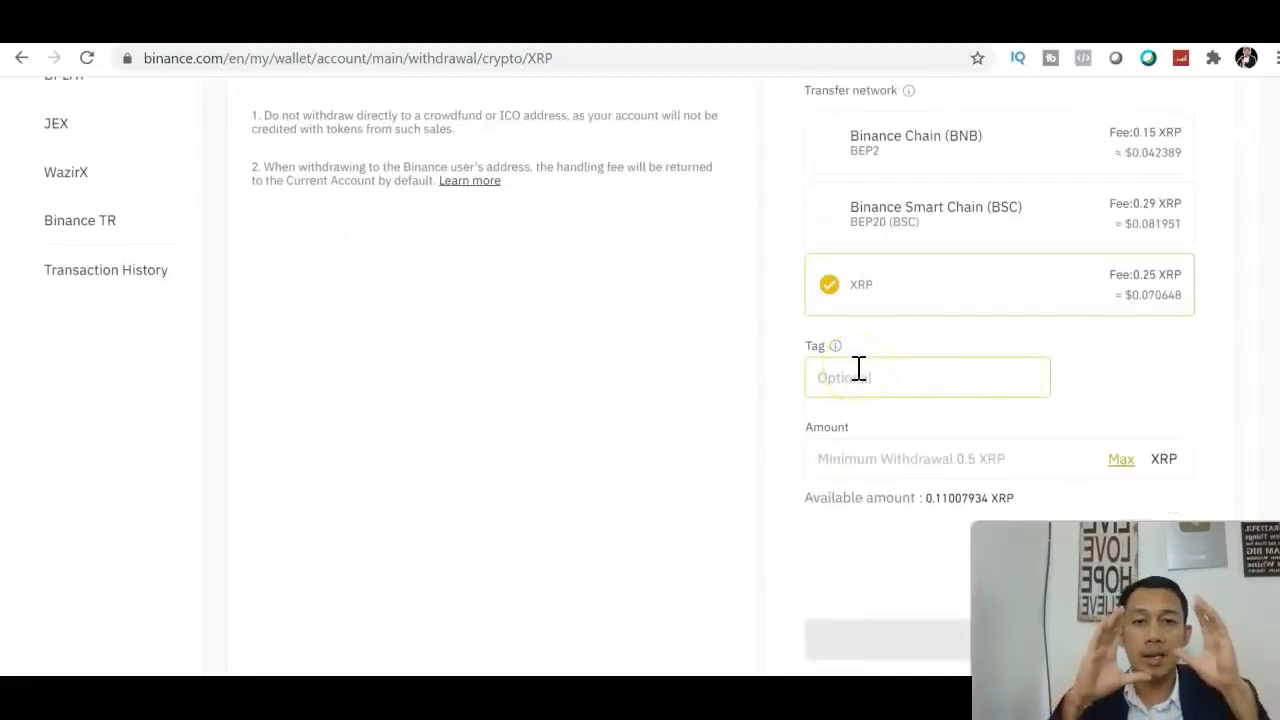
click(1086, 451)
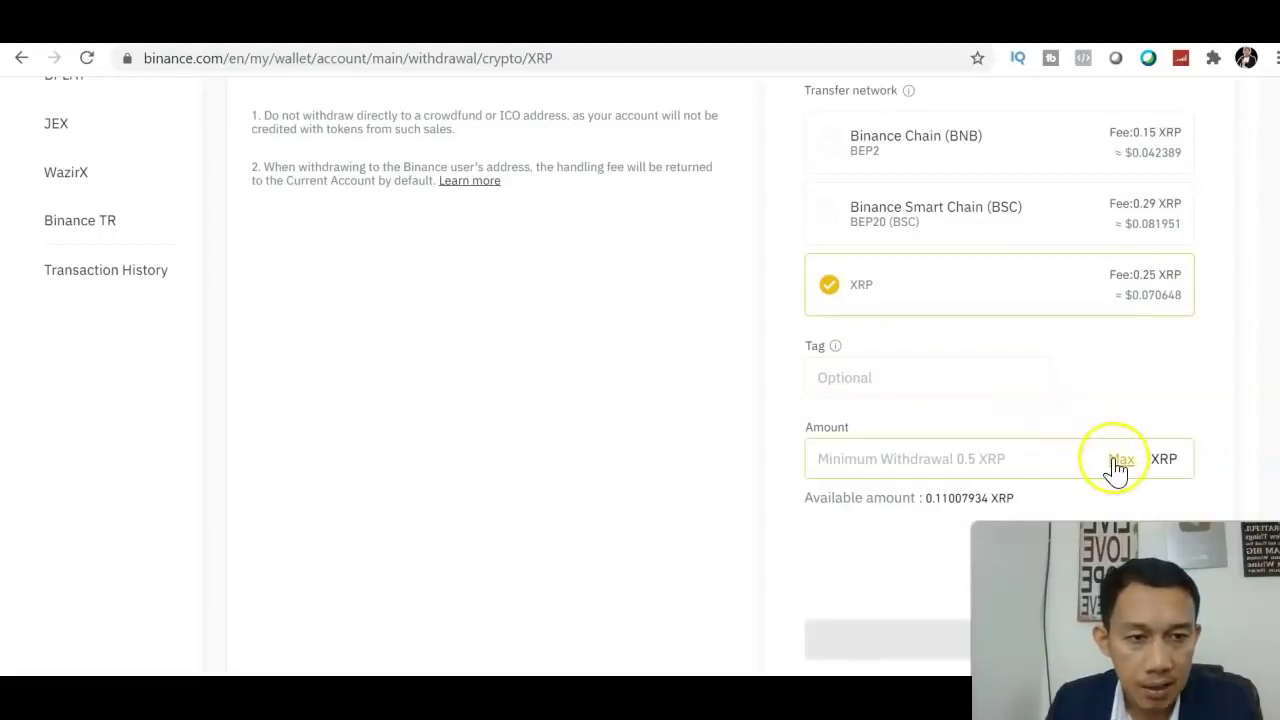
click(1114, 462)
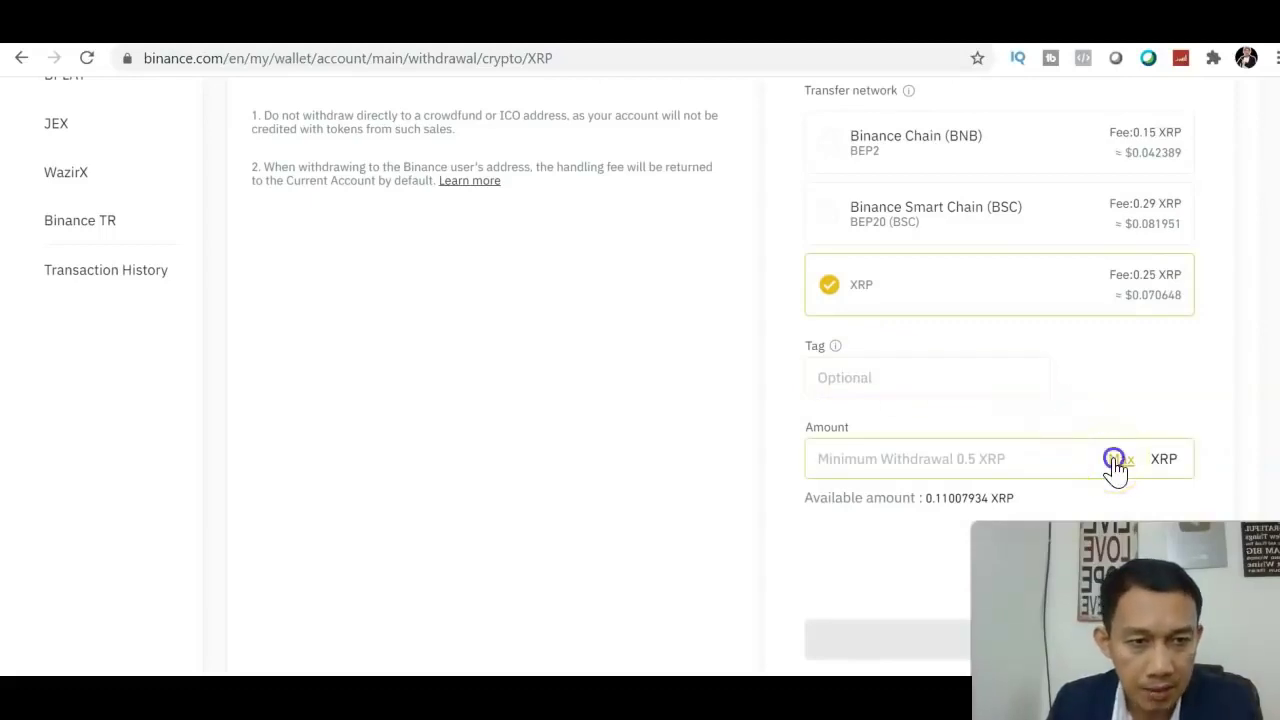
scroll(1100, 450, down, 2)
click(1060, 405)
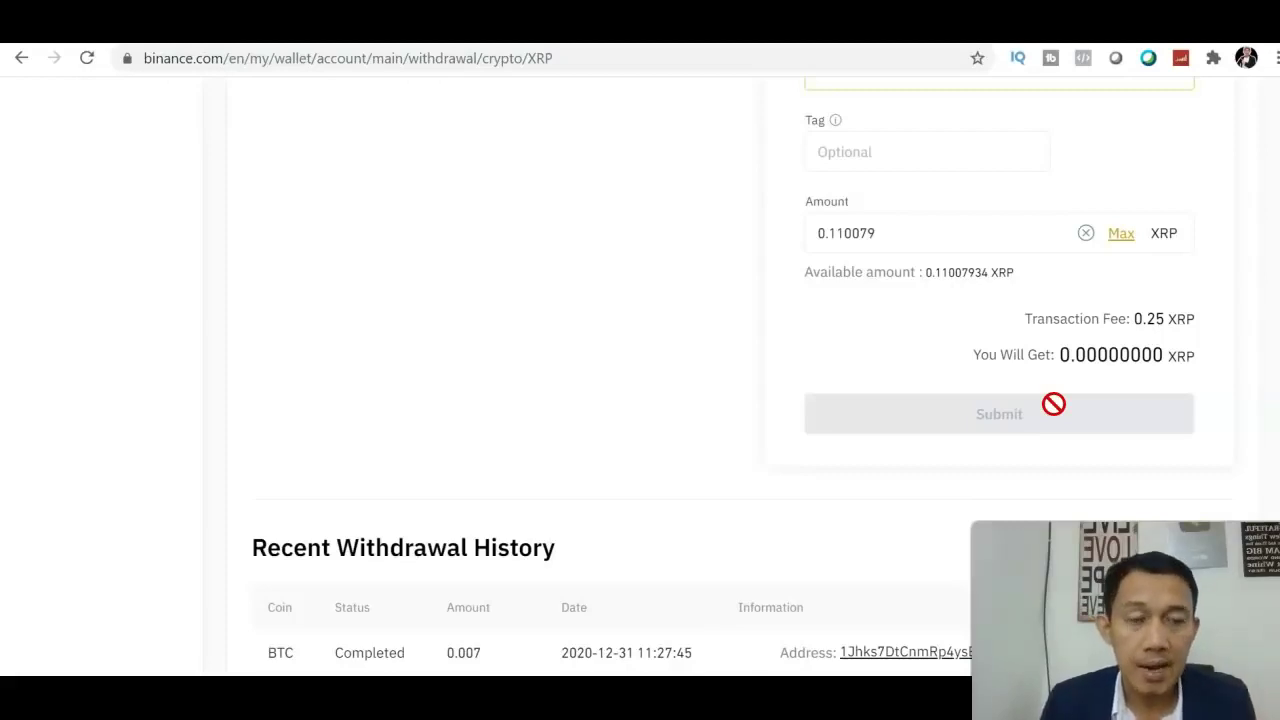
scroll(940, 197, up, 7)
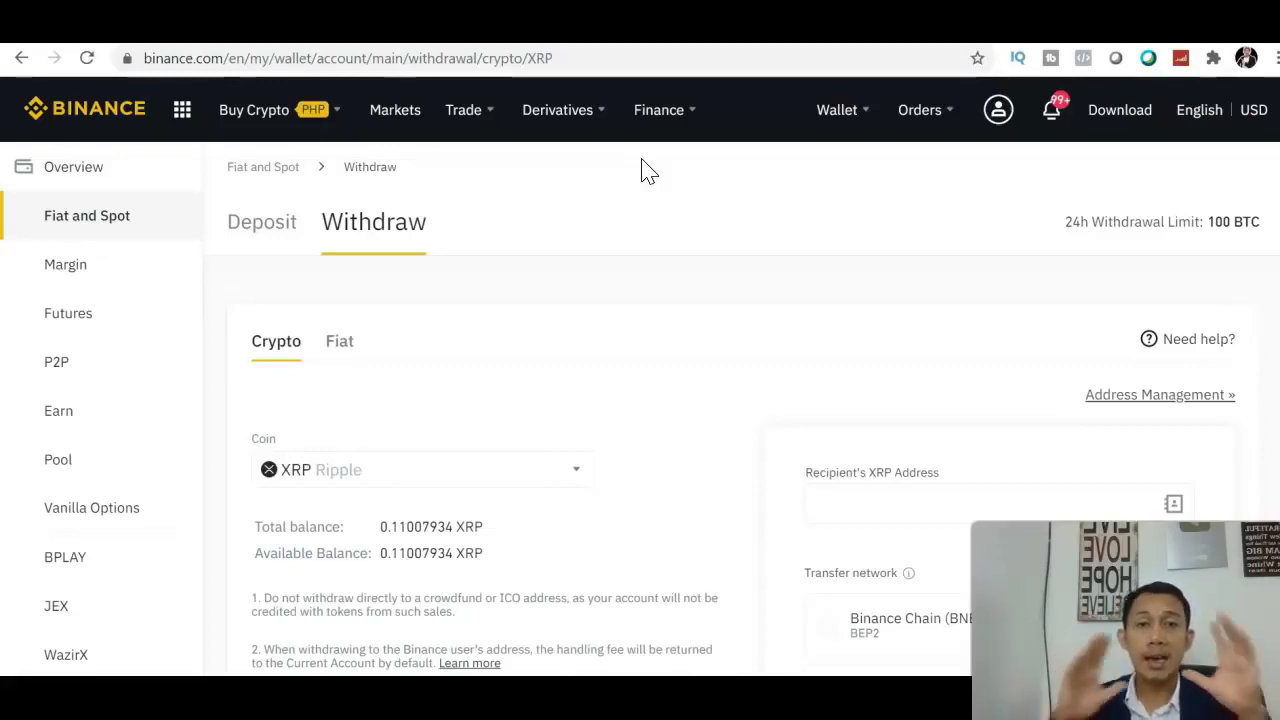
click(105, 656)
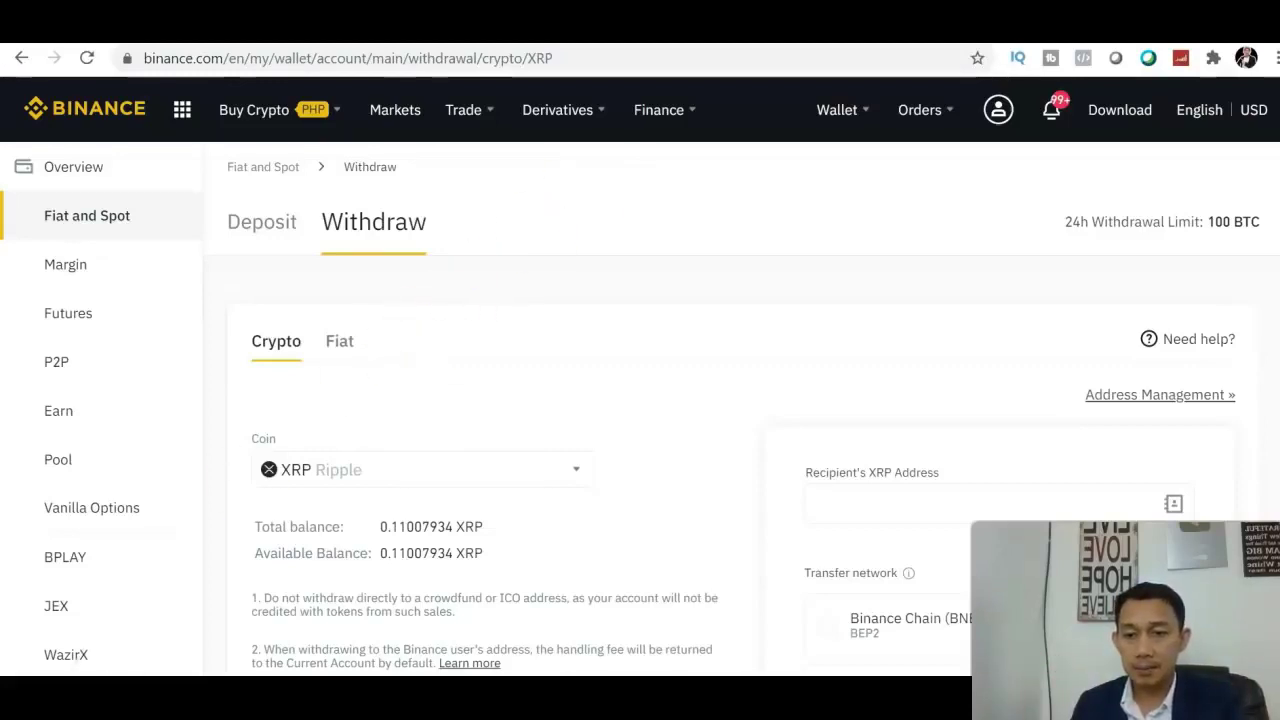